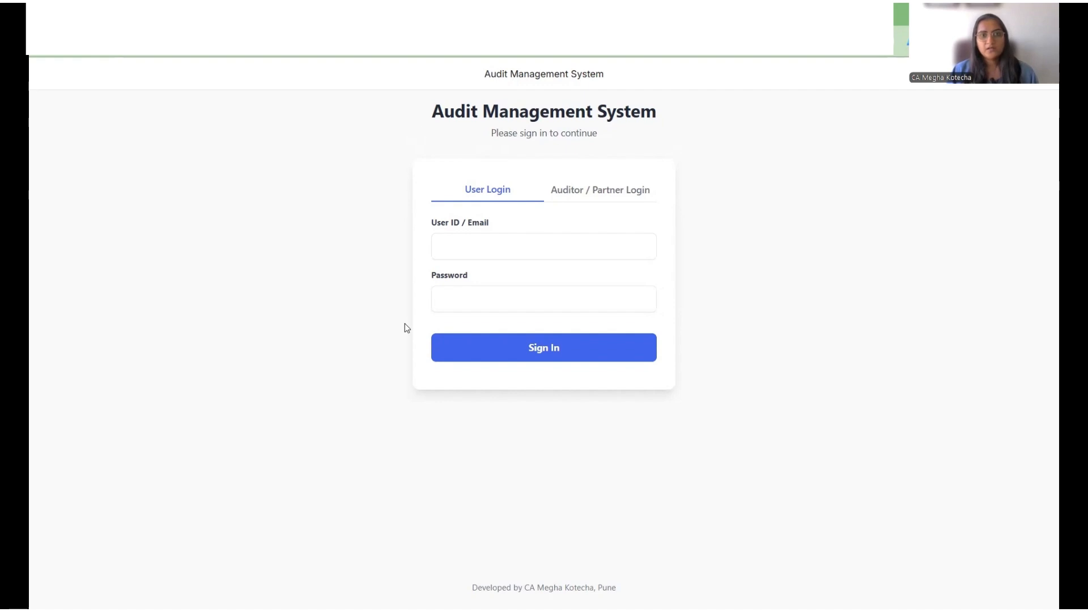
# Step: Sign in through the Auditor / Partner login using the auditor user ID and the account password
pyautogui.click(632, 201)
pyautogui.click(597, 254)
pyautogui.press('Down')
pyautogui.press('Return')
pyautogui.press('Tab')
pyautogui.write('••')
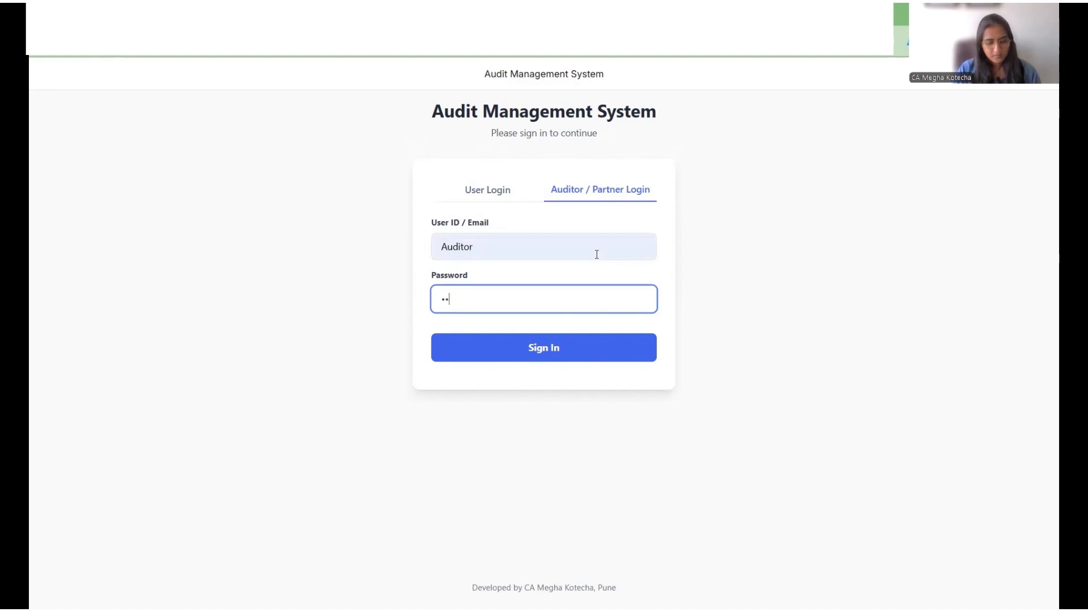
pyautogui.write('••••••')
pyautogui.press('Return')
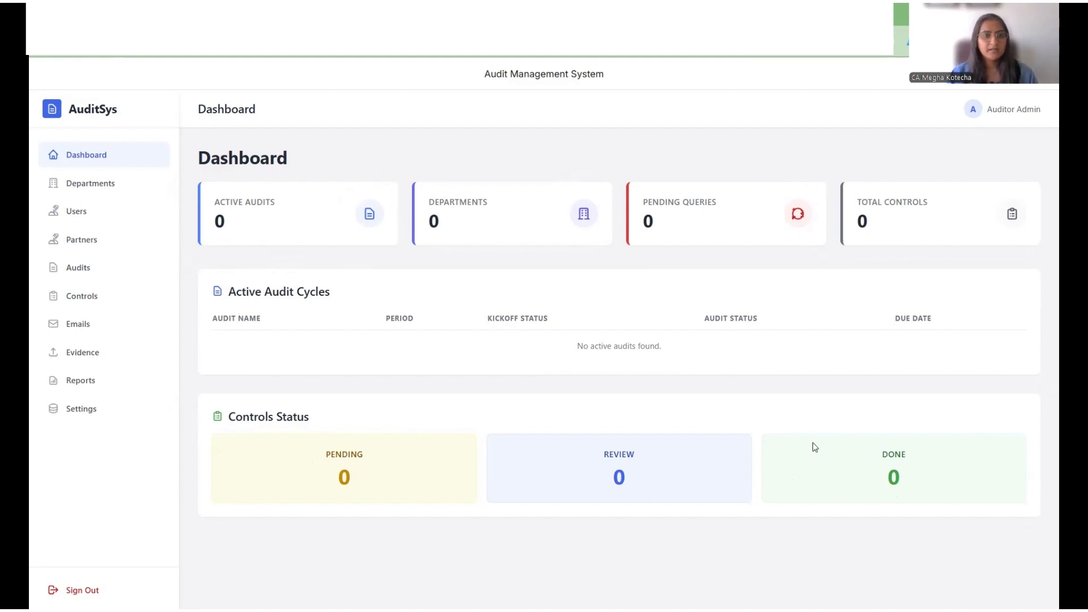
# Step: Browse each sidebar section from Departments through Reports to review the available modules
pyautogui.click(97, 185)
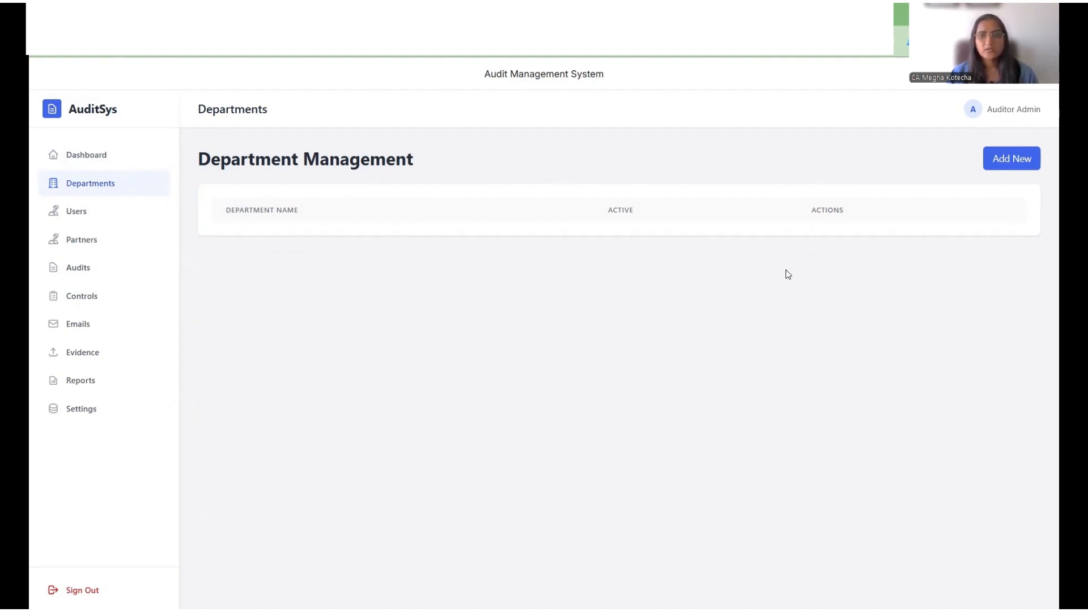
pyautogui.click(93, 214)
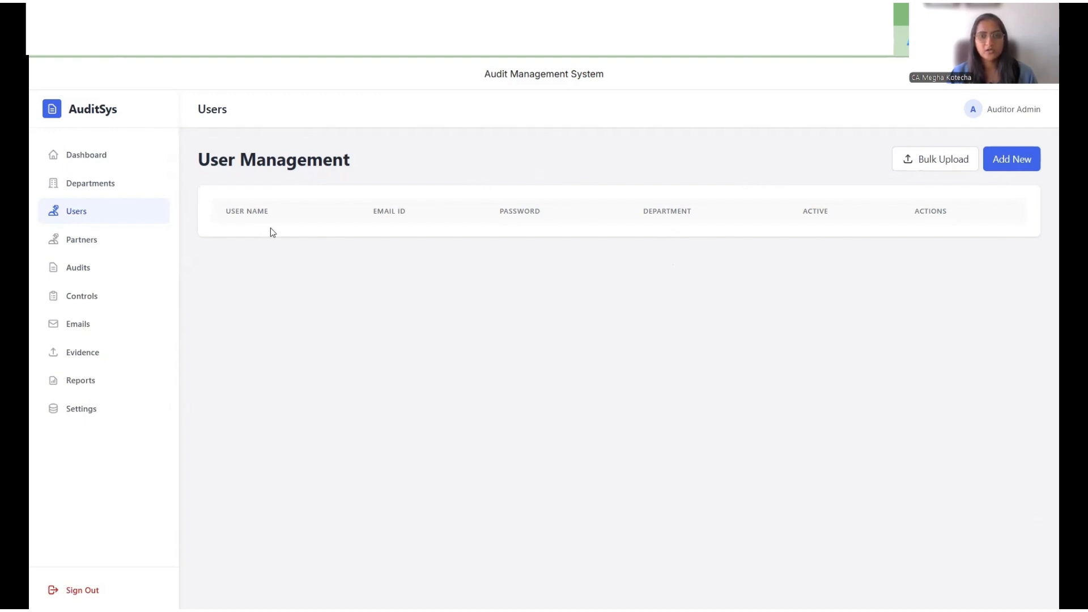
pyautogui.click(94, 240)
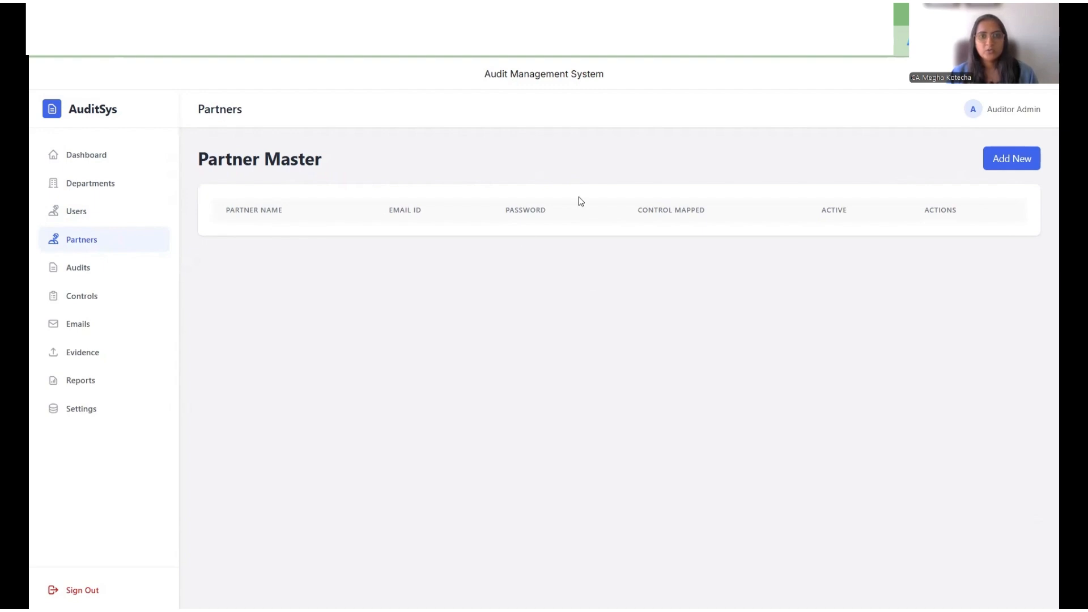
pyautogui.click(96, 264)
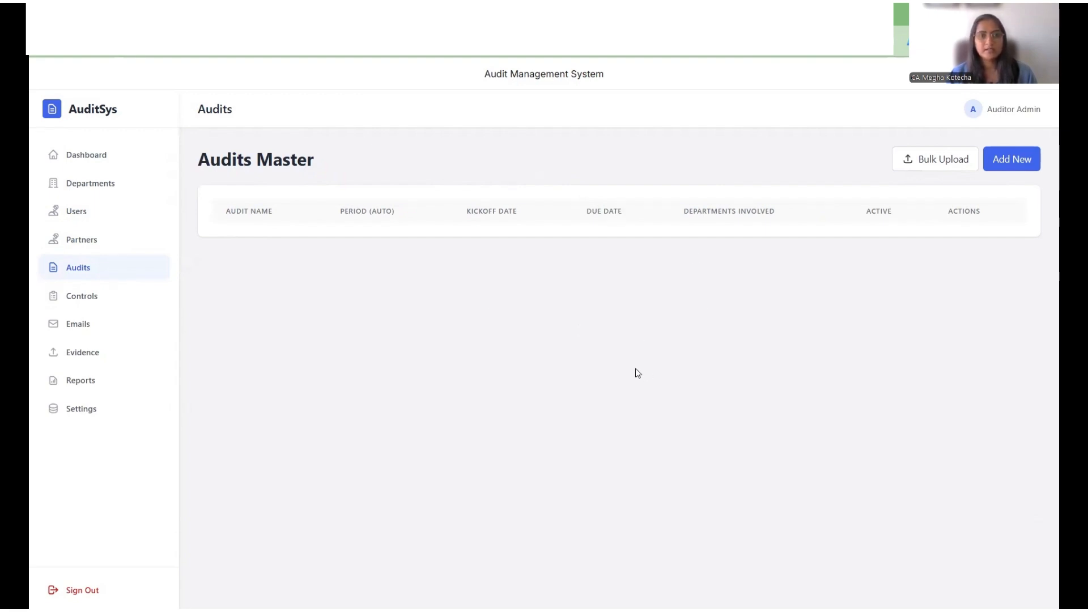
pyautogui.click(113, 306)
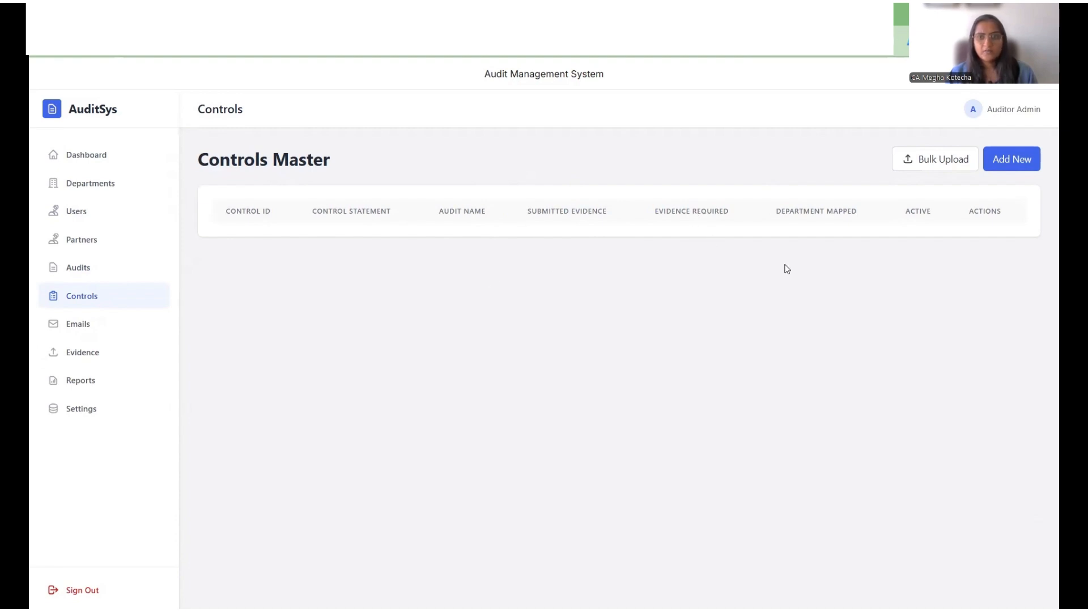
pyautogui.click(111, 326)
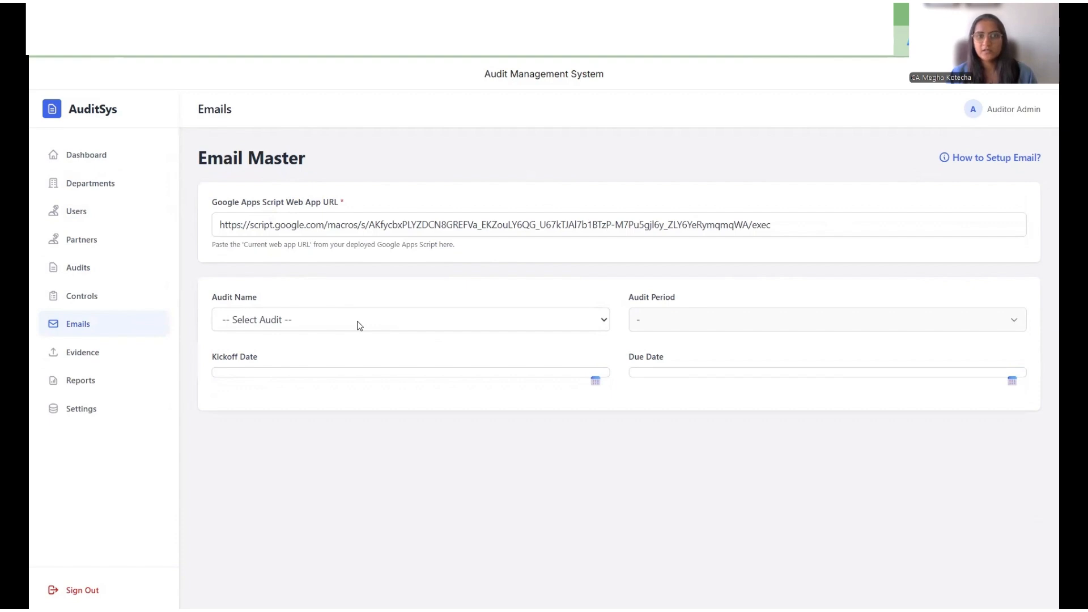
pyautogui.click(99, 356)
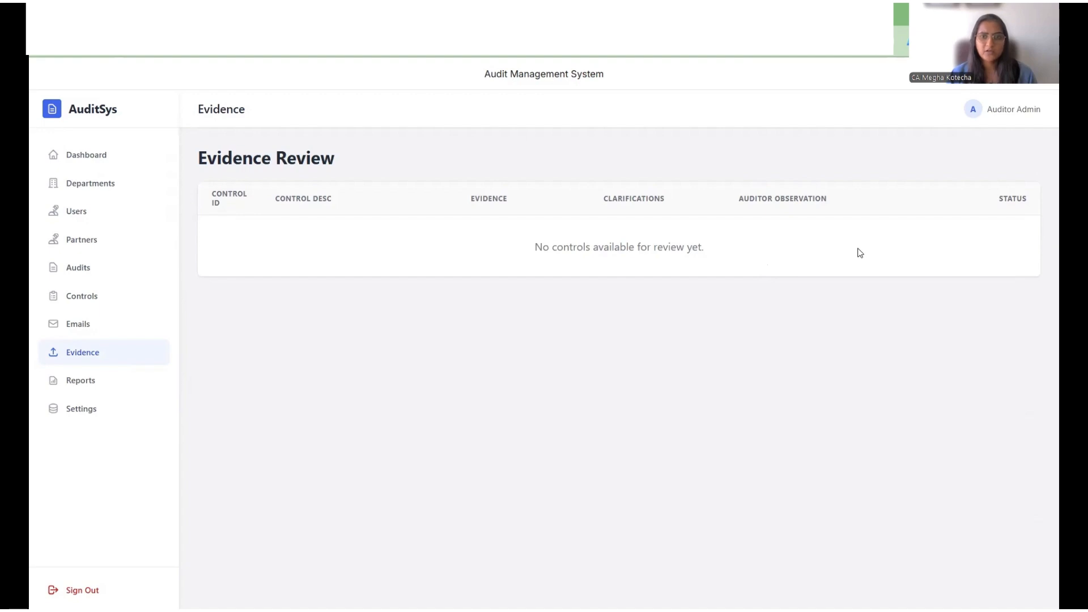
pyautogui.click(108, 389)
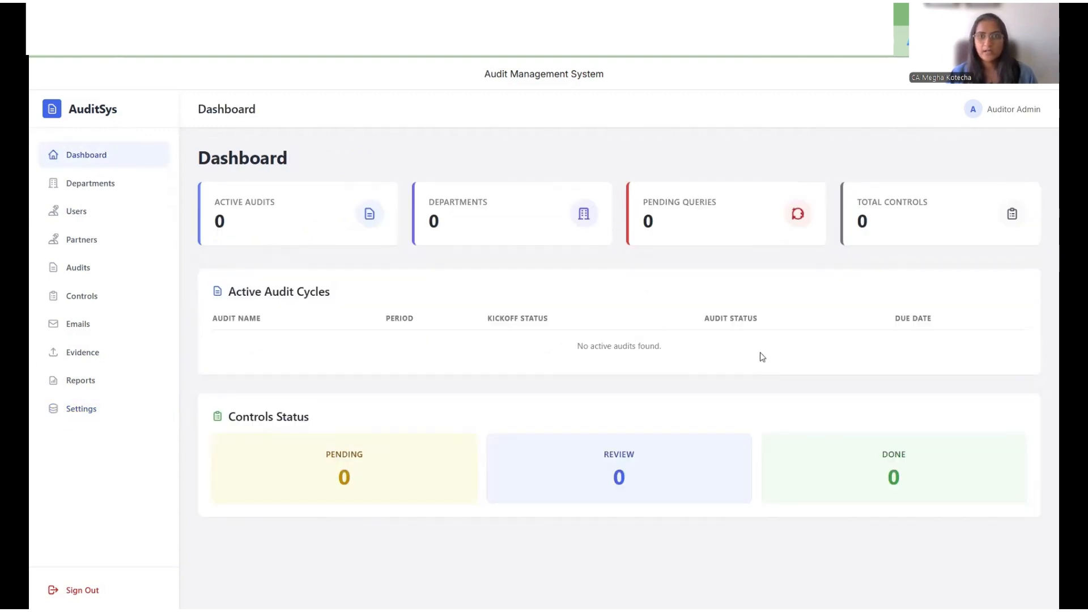
# Step: Add a new department named Finance in Department Management
pyautogui.click(105, 189)
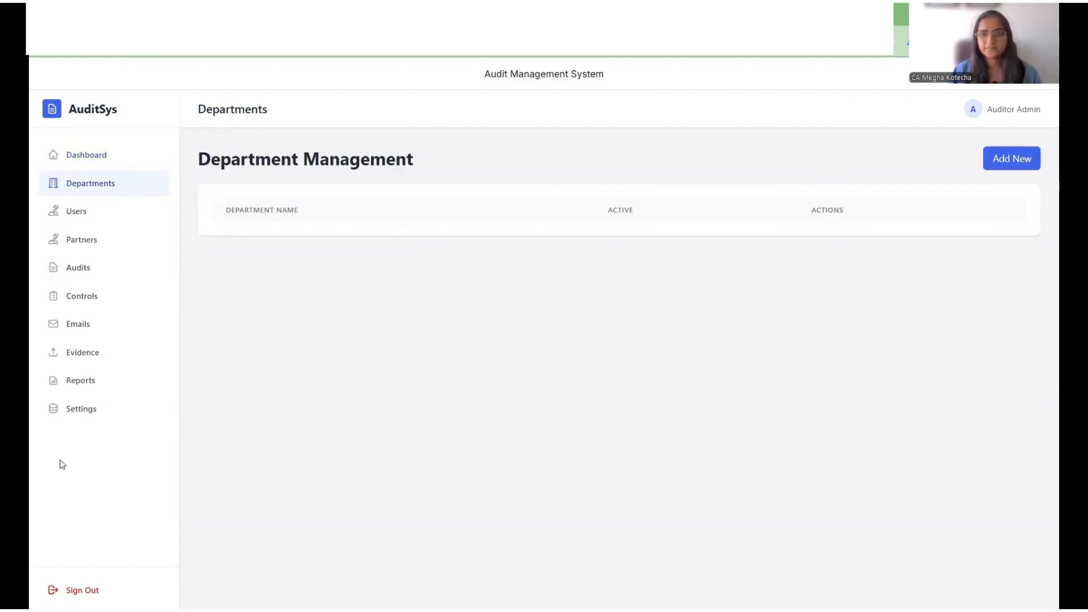
pyautogui.click(989, 153)
pyautogui.click(450, 349)
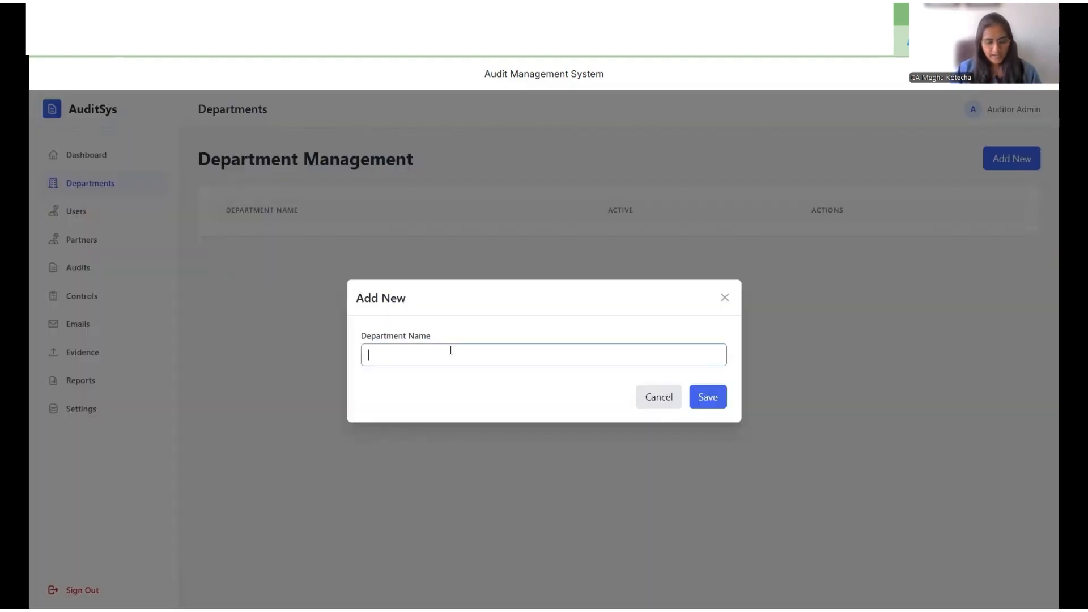
pyautogui.write('Finance')
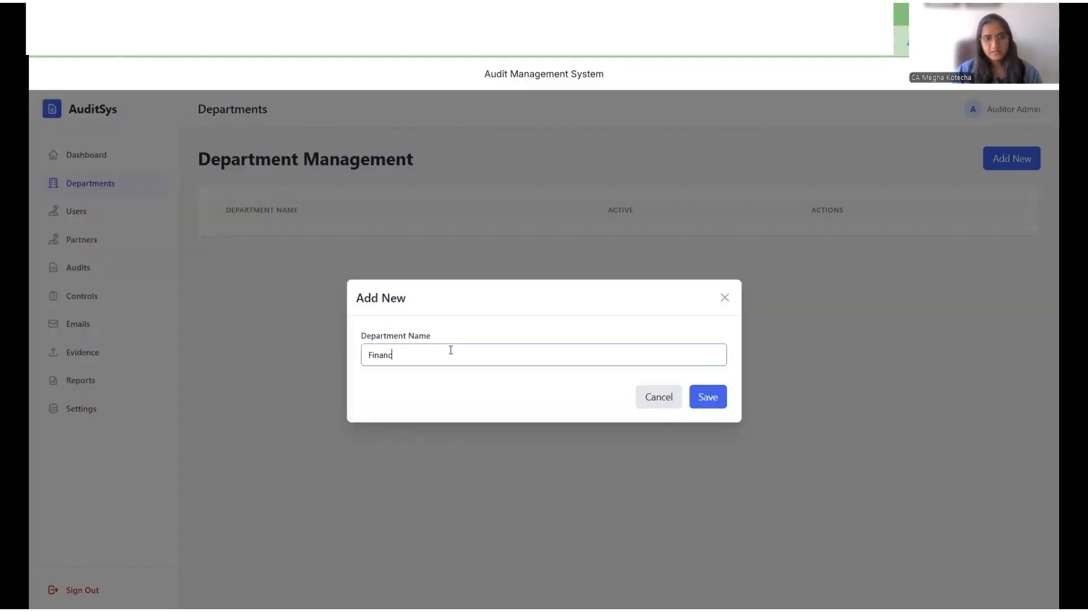
pyautogui.press('Tab')
pyautogui.press('Tab')
pyautogui.press('Return')
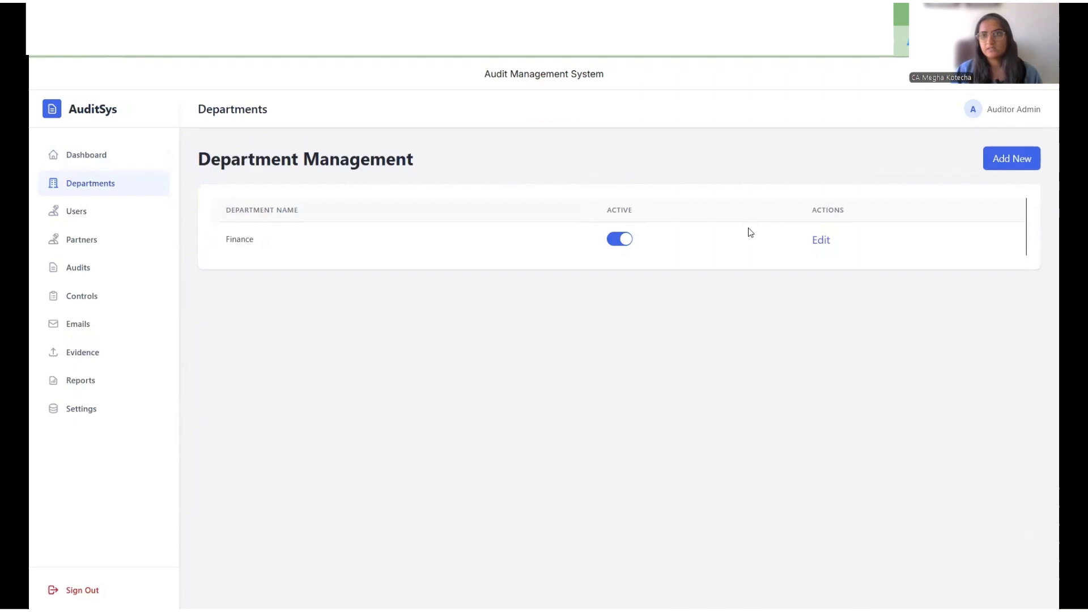
# Step: Add another department named HR and Payroll
pyautogui.click(1021, 160)
pyautogui.click(559, 355)
pyautogui.write('H')
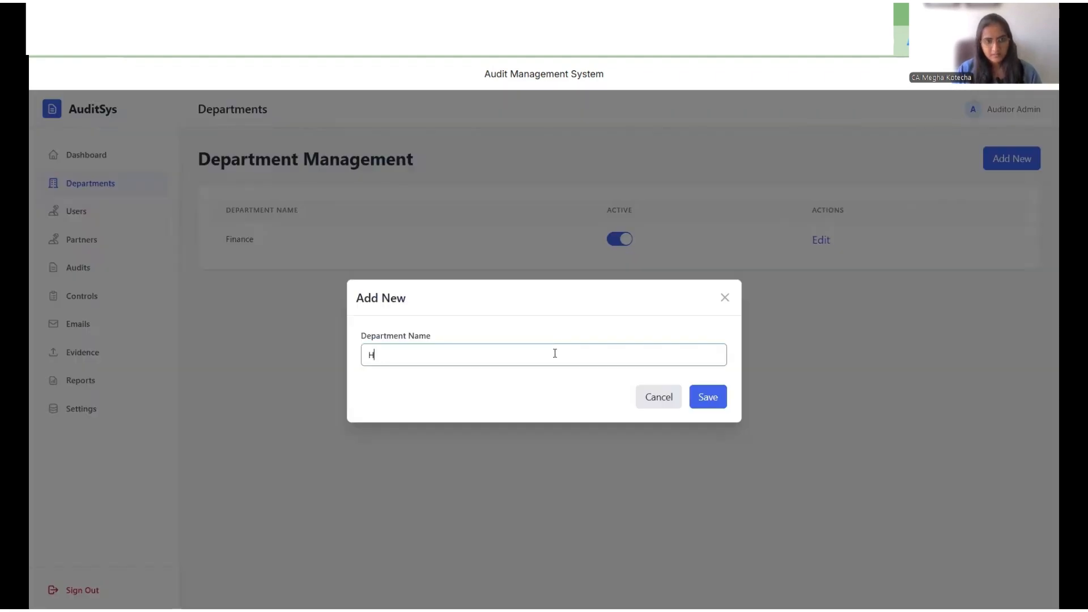
pyautogui.write('R and Payroll')
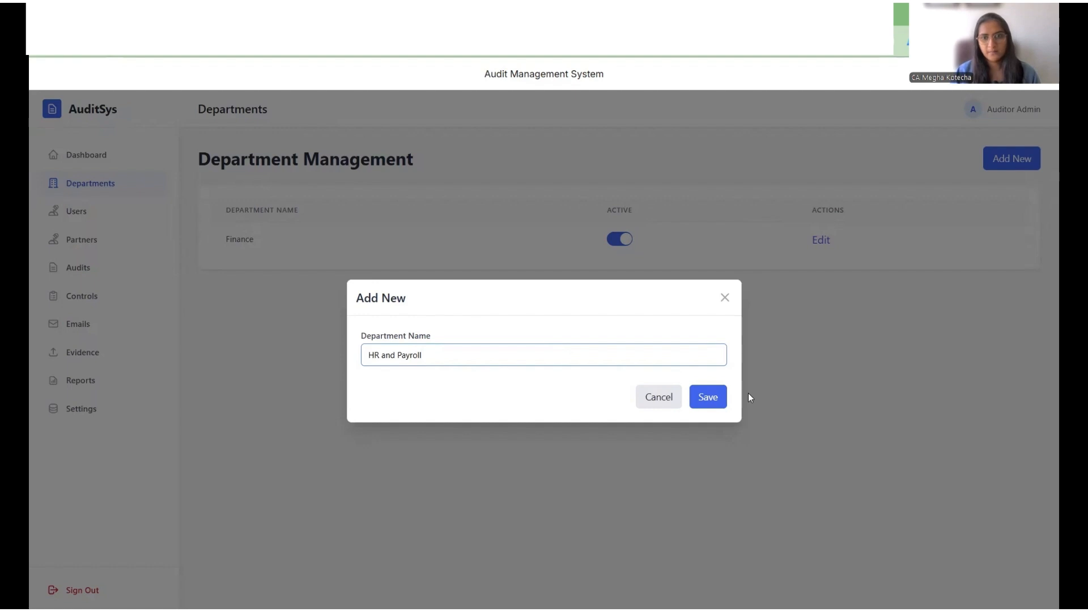
pyautogui.click(709, 396)
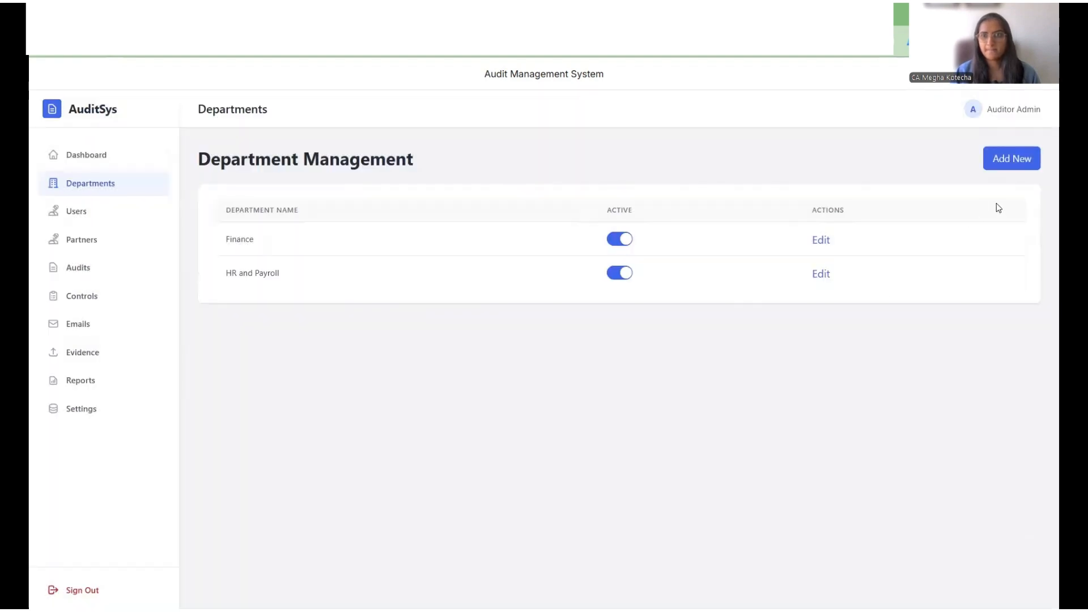
# Step: Add a third department named Procurement
pyautogui.click(1022, 154)
pyautogui.click(528, 356)
pyautogui.write('Pr')
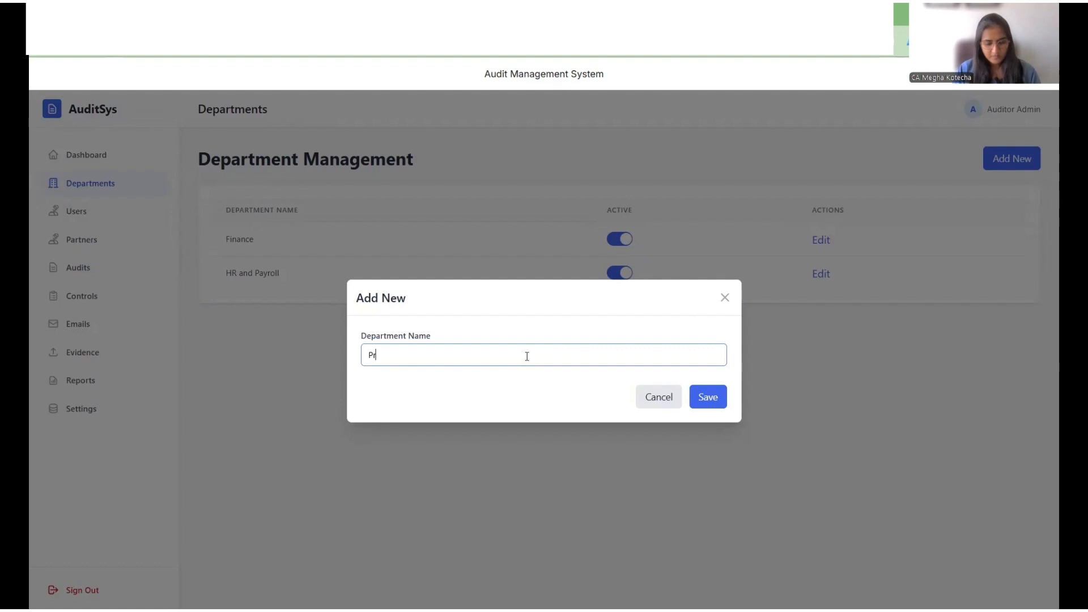
pyautogui.write('ocureme')
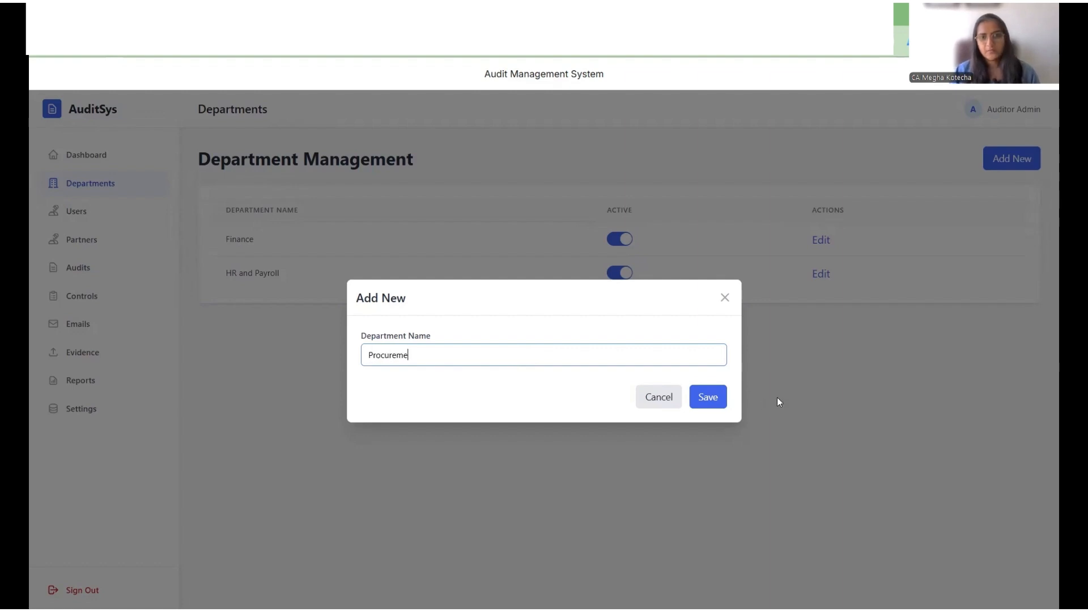
pyautogui.write('nt')
pyautogui.click(710, 397)
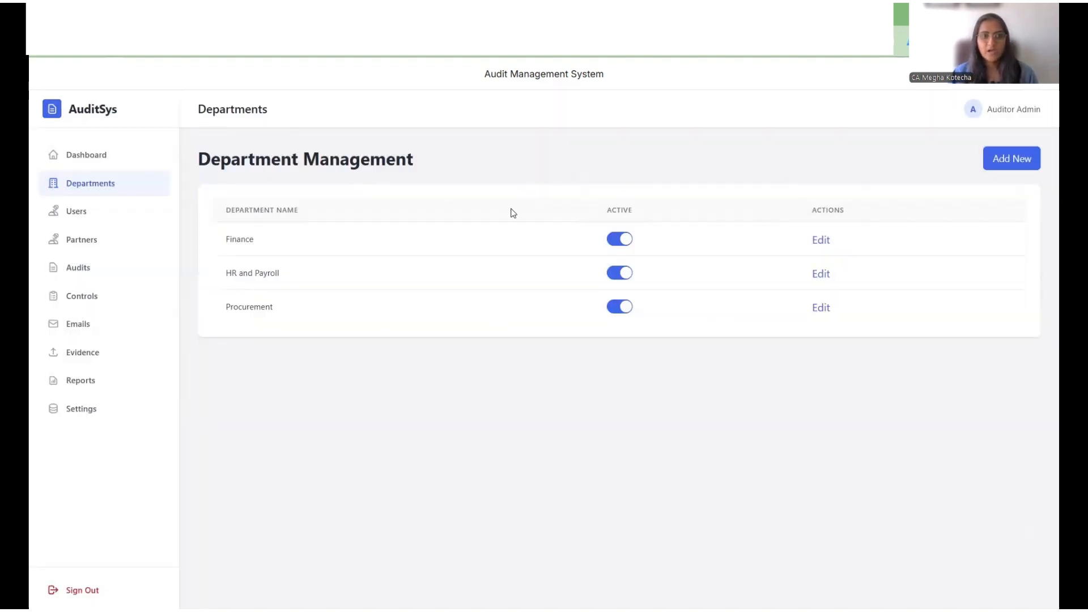
# Step: Open a new user form in User Management and enter the user's full name
pyautogui.click(98, 221)
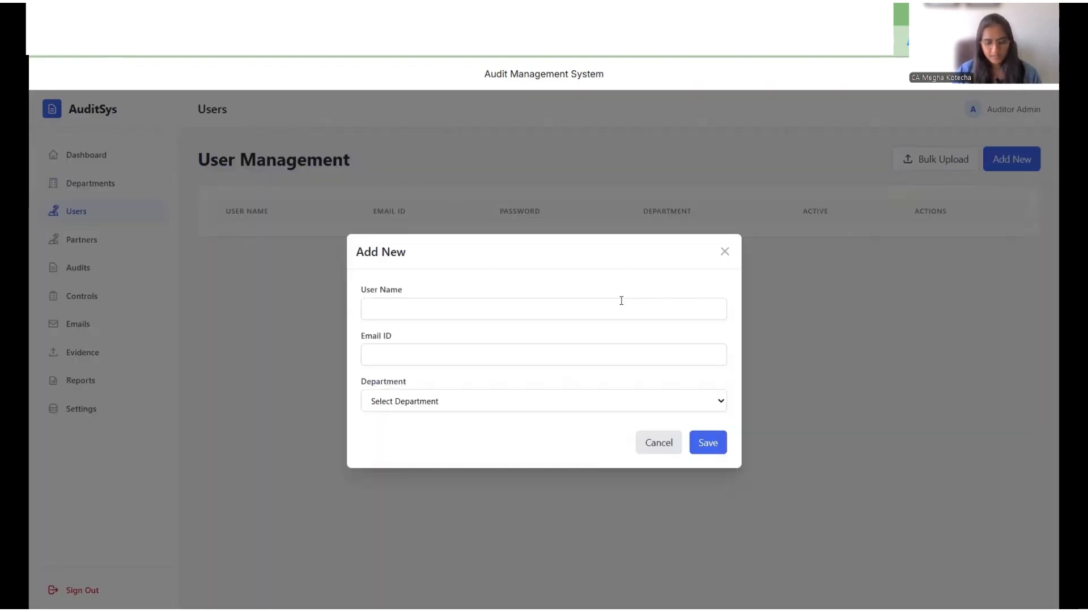
pyautogui.click(622, 301)
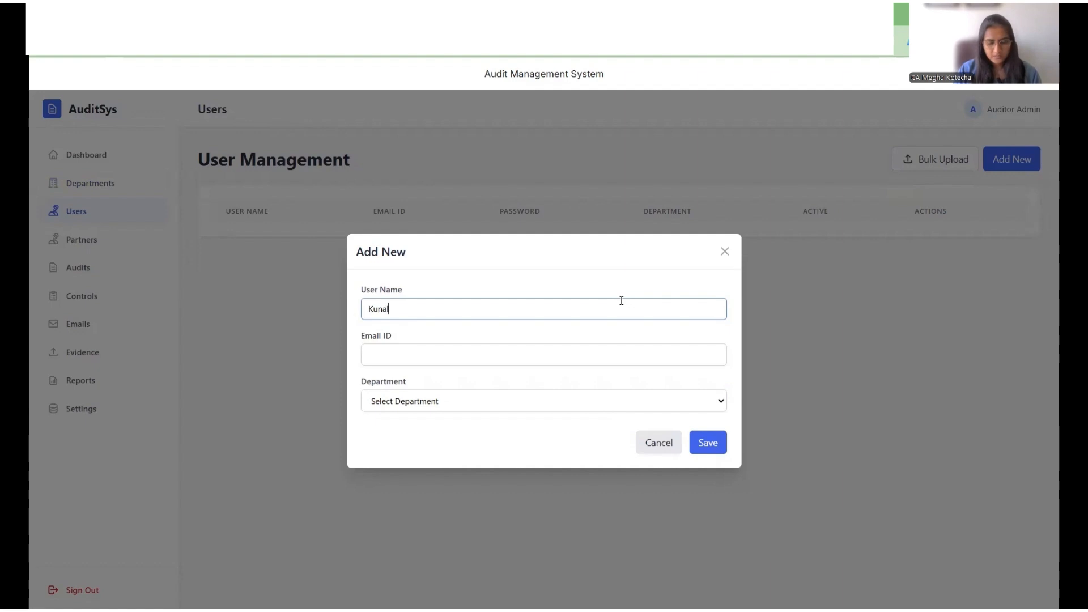
pyautogui.press('Tab')
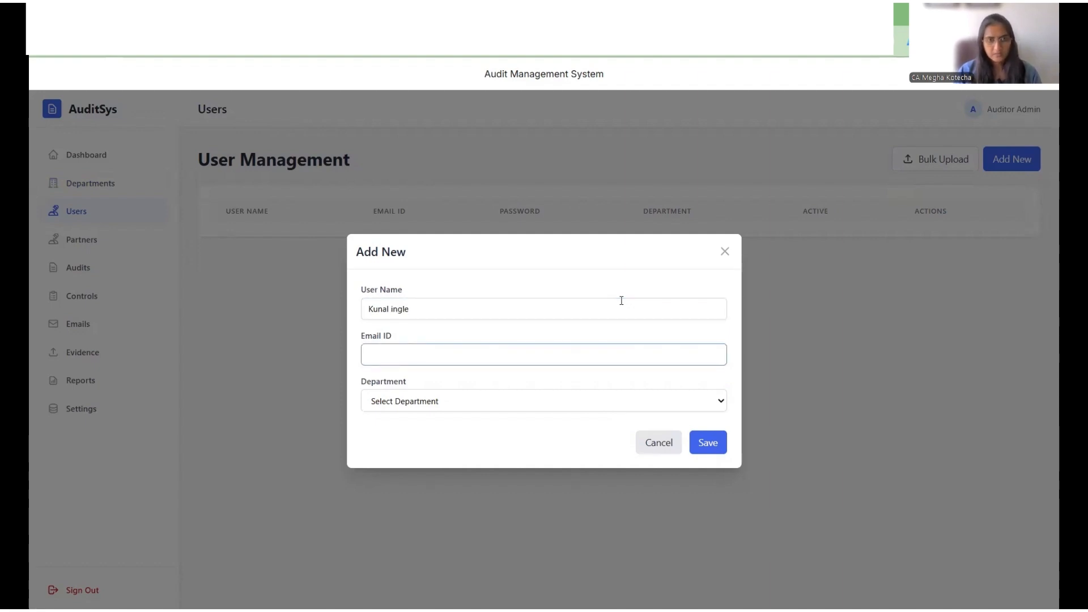
pyautogui.click(622, 301)
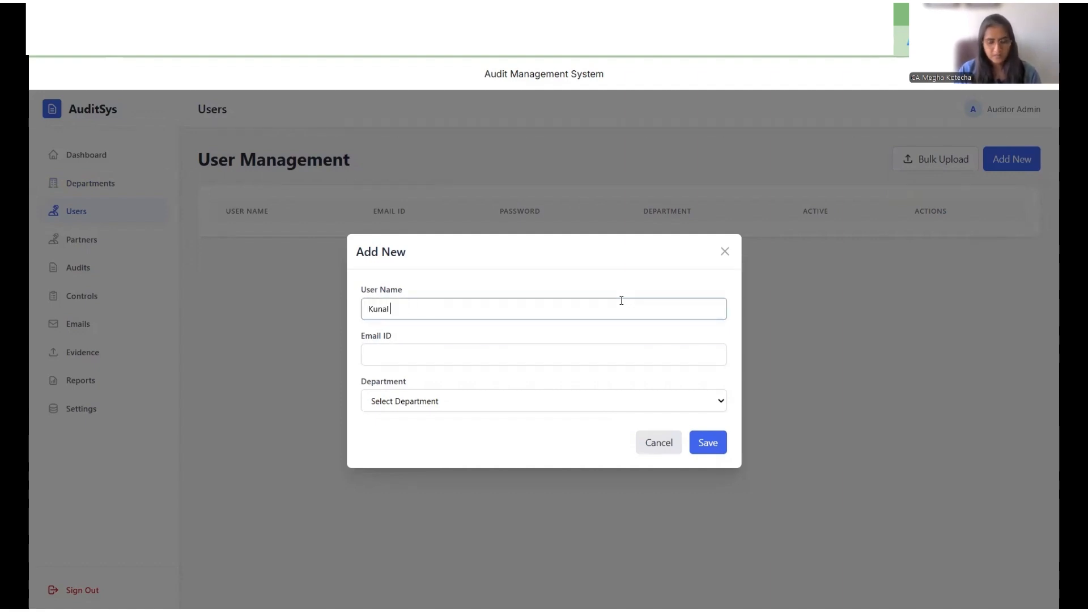
pyautogui.write('Ingle')
pyautogui.press('Tab')
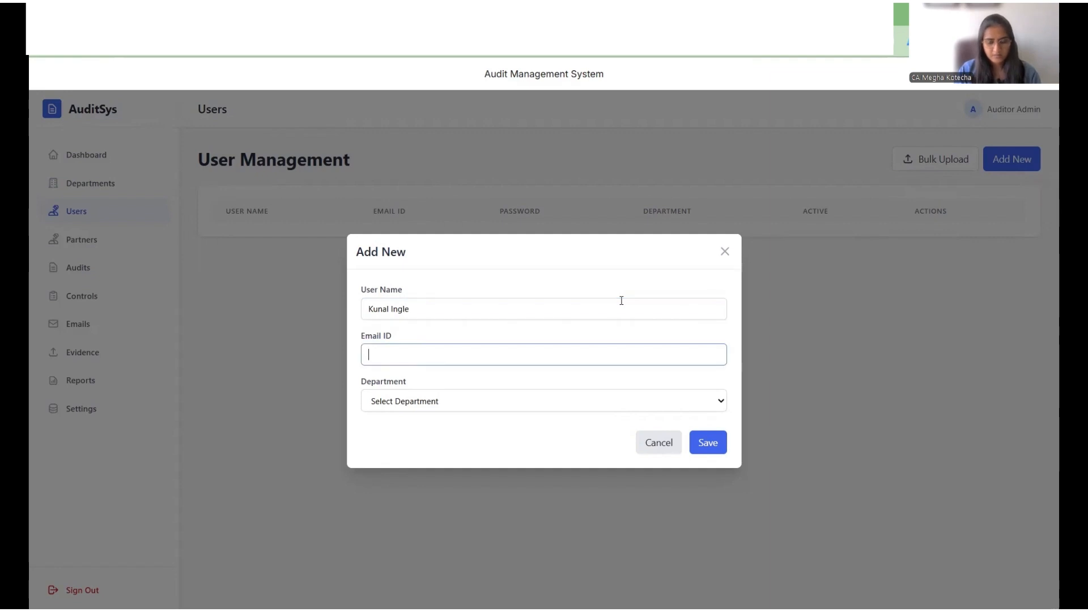
# Step: Fill in the user's e-mail address, assign the Finance department, and save the user
pyautogui.press('Tab')
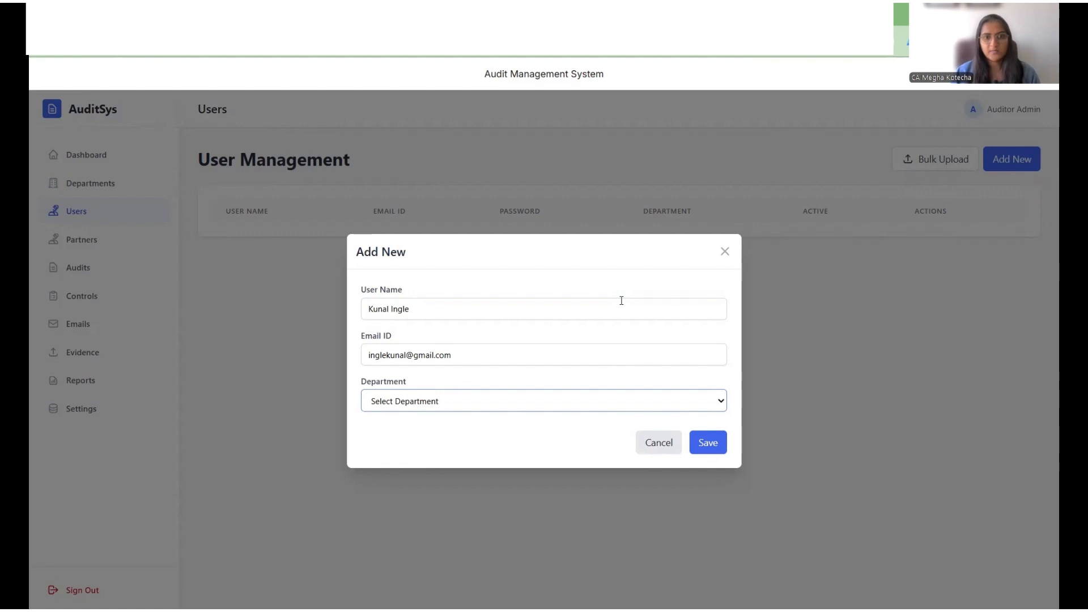
pyautogui.click(473, 406)
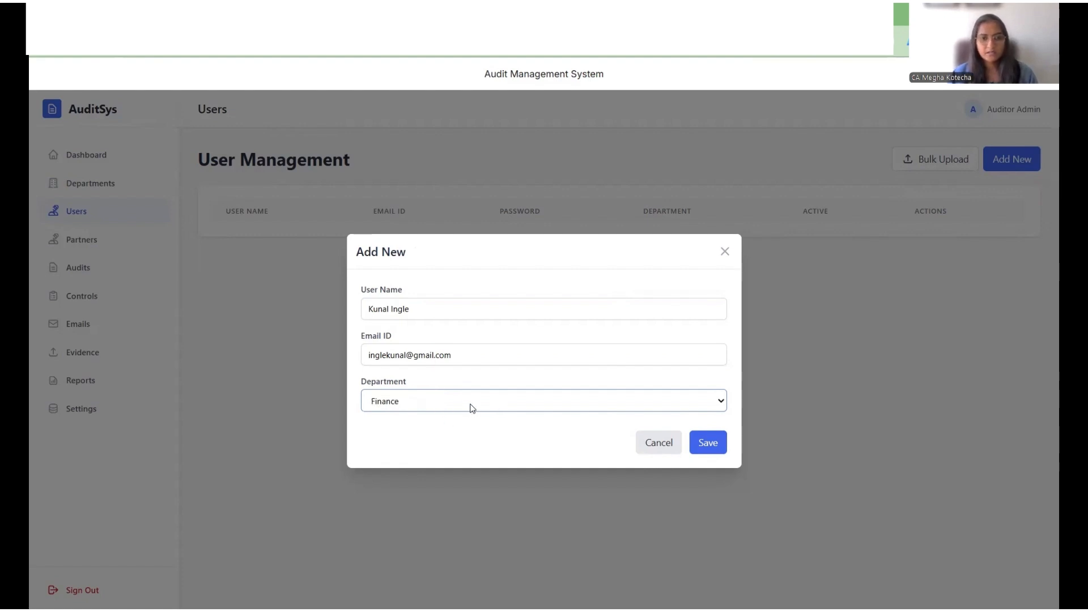
pyautogui.click(710, 445)
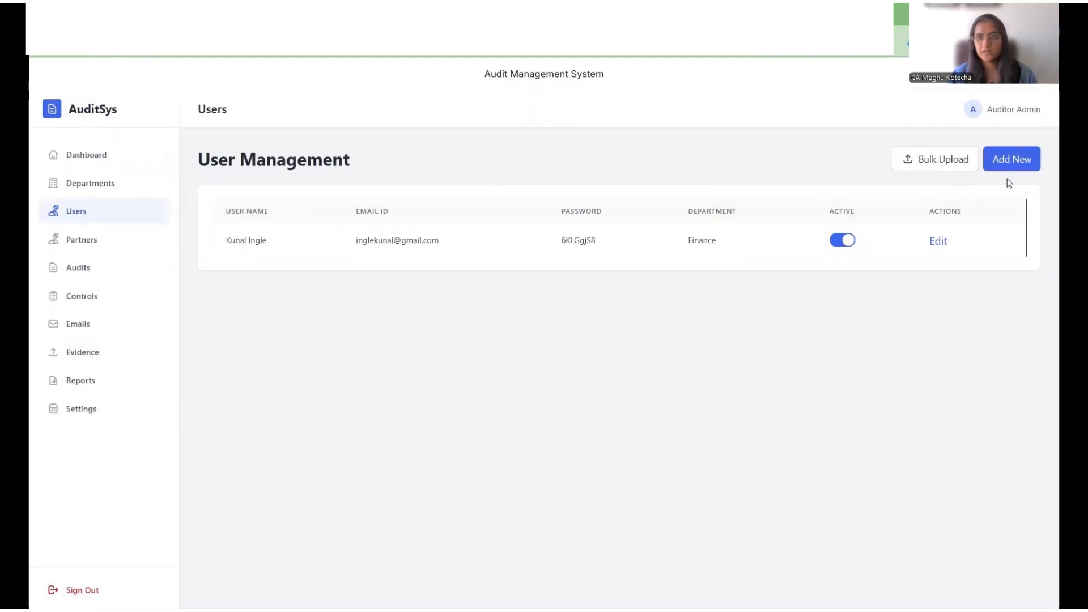
# Step: Open a new user form and enter the user's full name
pyautogui.click(996, 166)
pyautogui.click(612, 312)
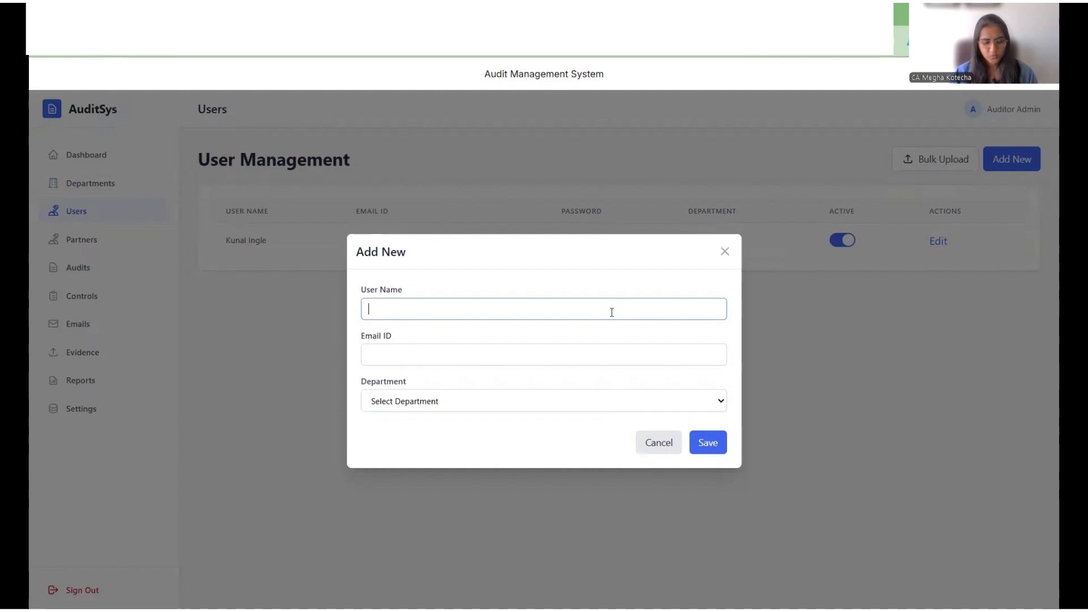
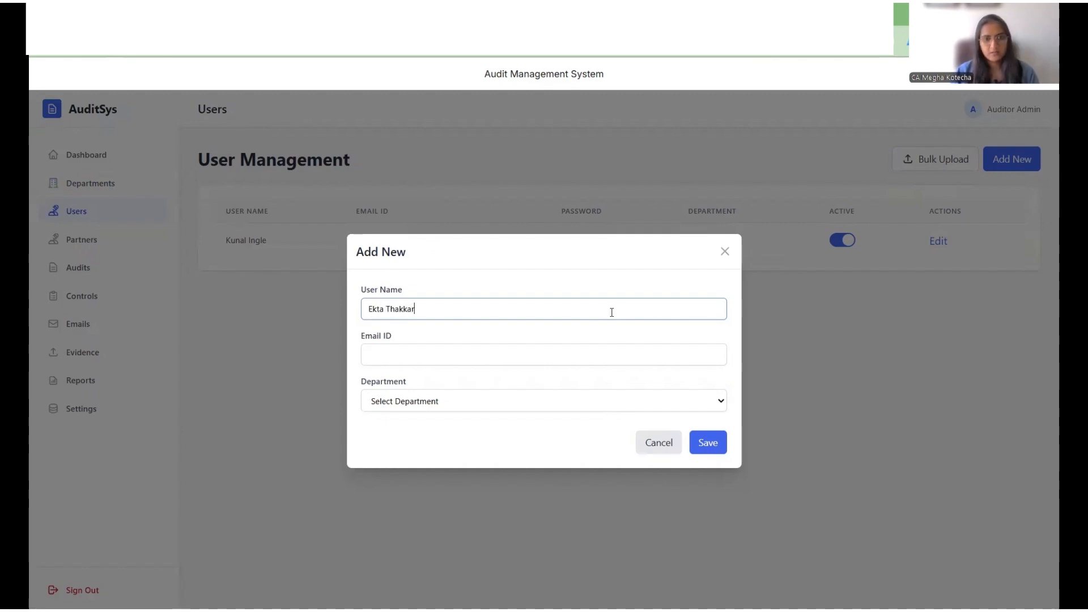
pyautogui.press('Tab')
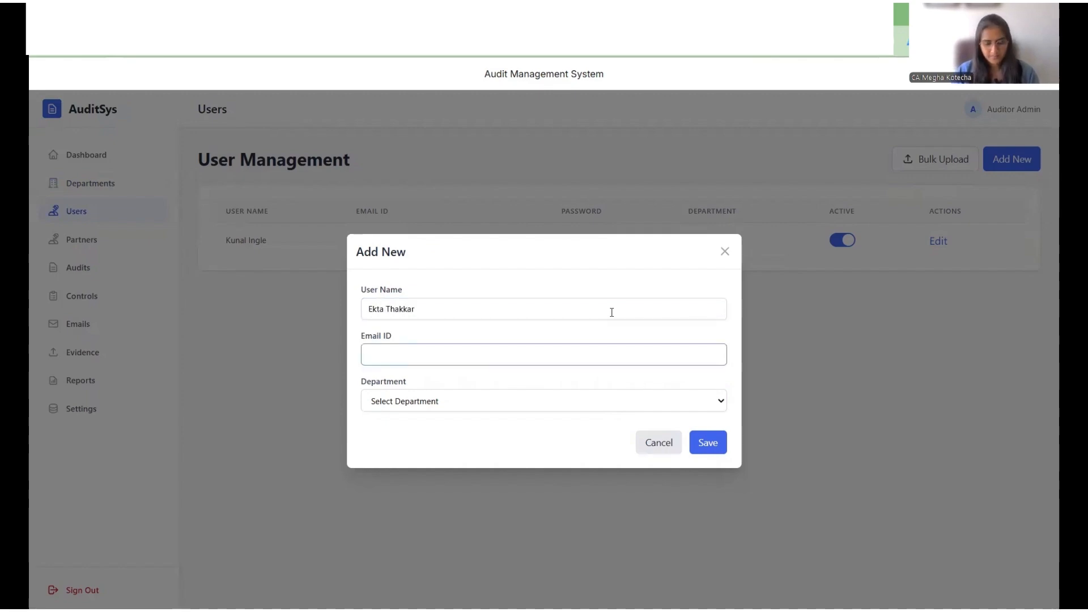
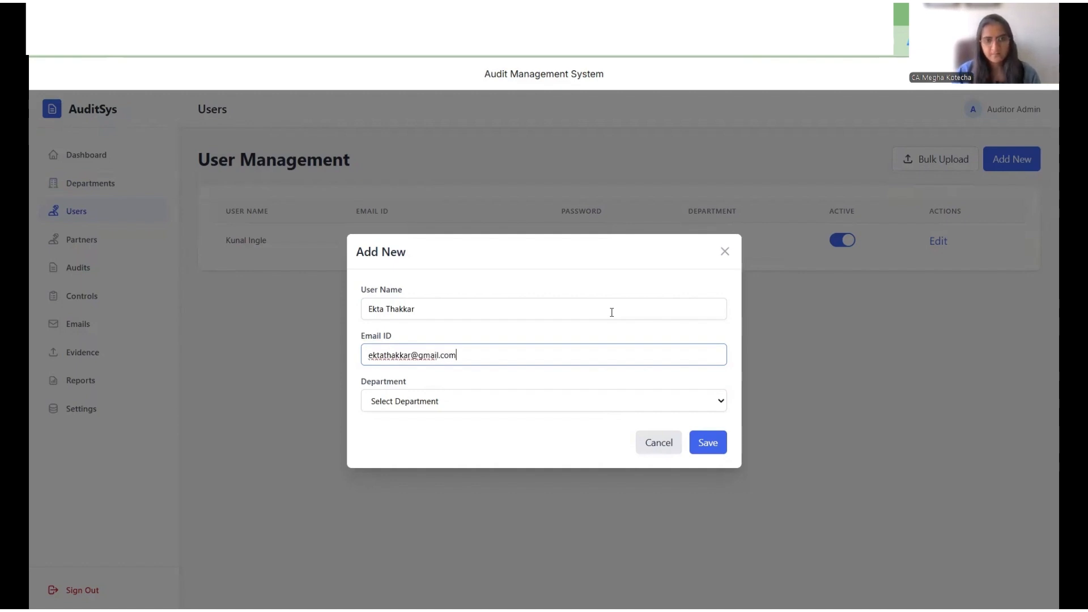
# Step: Fill in the user's e-mail address, assign the HR and Payroll department, and save the user
pyautogui.press('Tab')
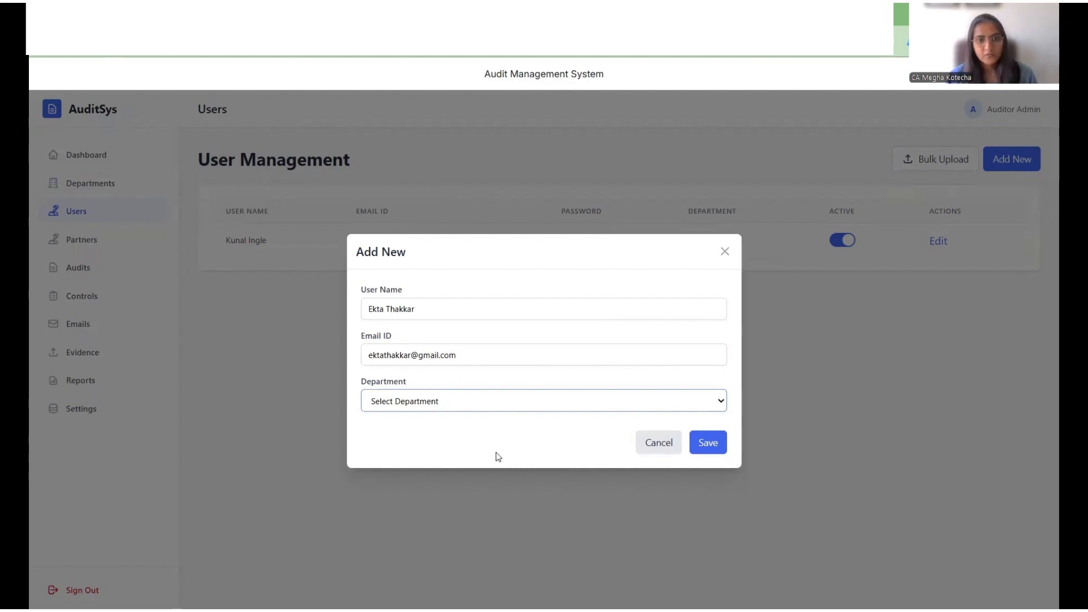
pyautogui.click(496, 401)
pyautogui.click(492, 450)
pyautogui.click(723, 447)
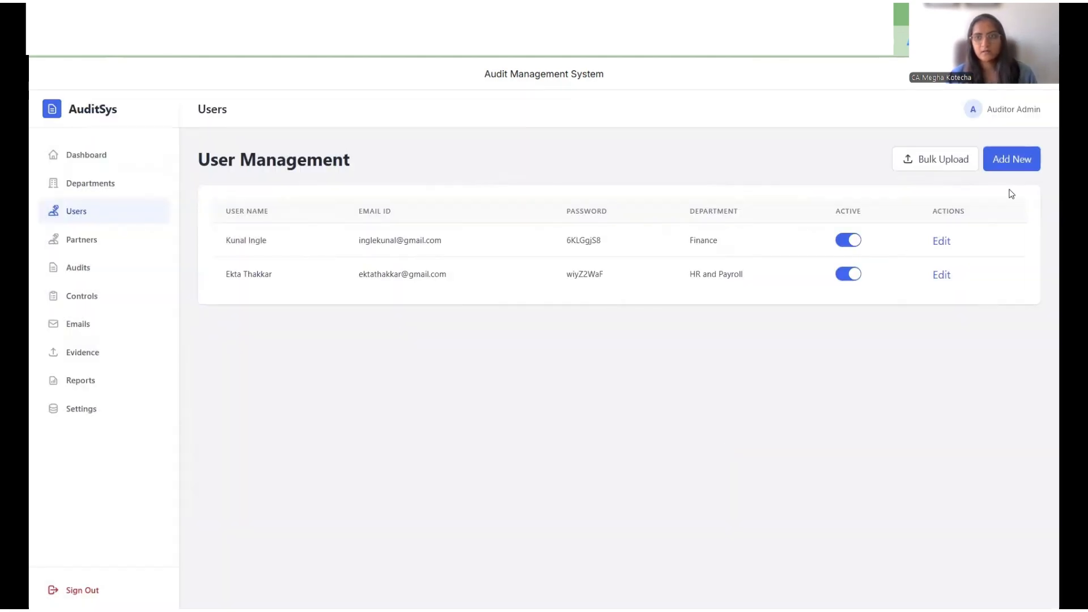
# Step: Open another new user form and enter the third user's full name
pyautogui.click(1012, 160)
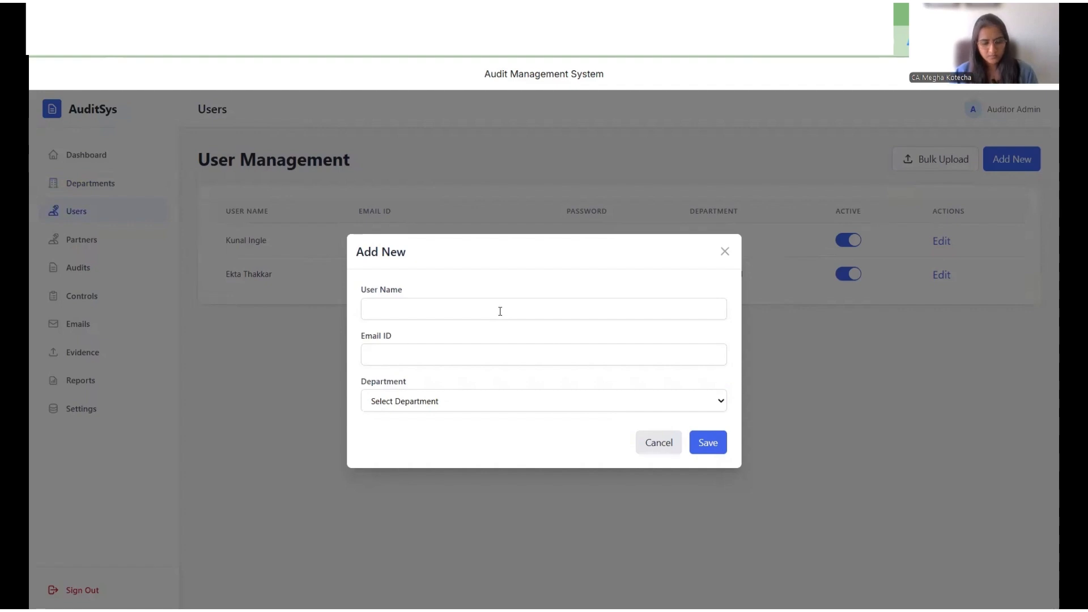
pyautogui.click(500, 311)
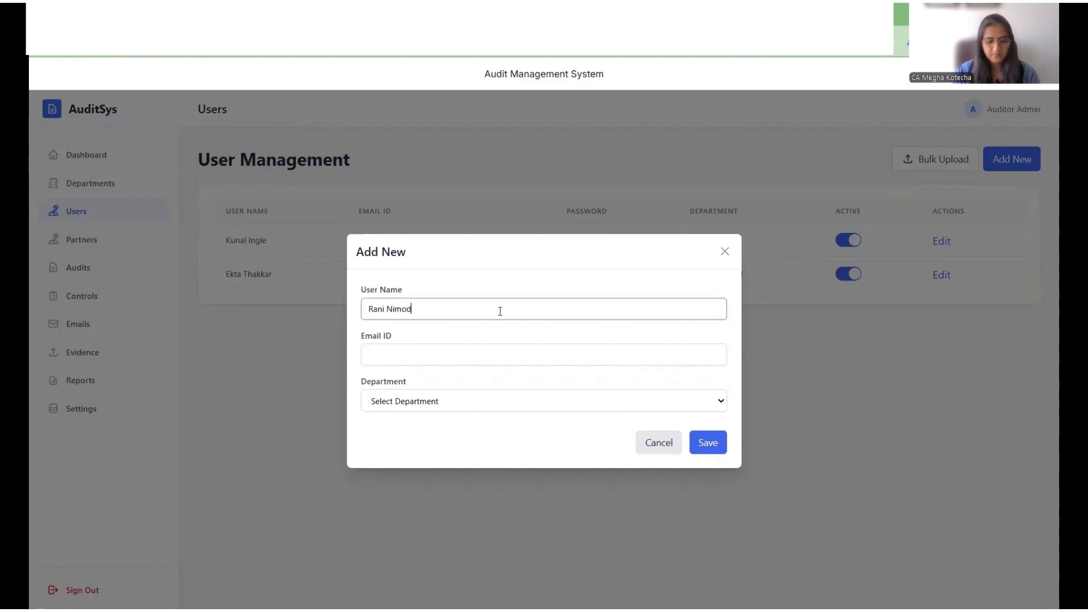
pyautogui.press('Tab')
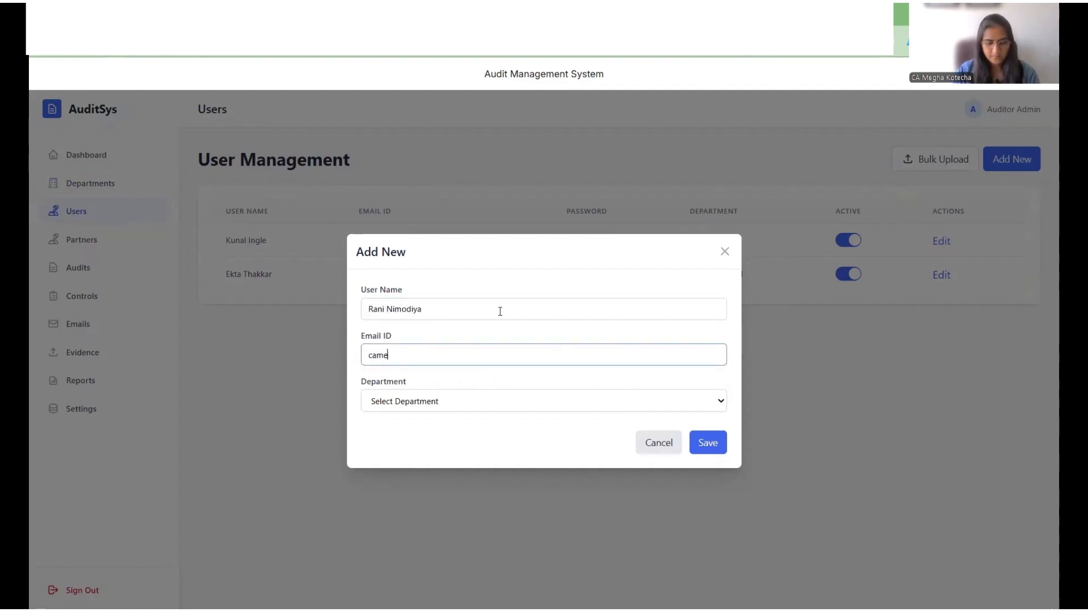
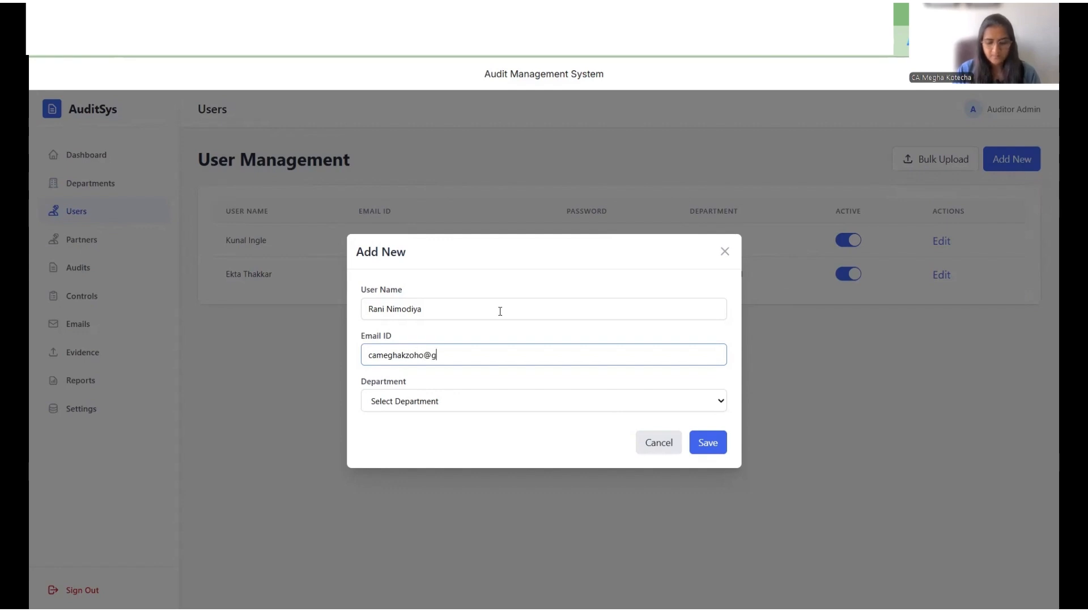
# Step: Fill in this user's e-mail address, assign the Procurement department, and save the user
pyautogui.press('Tab')
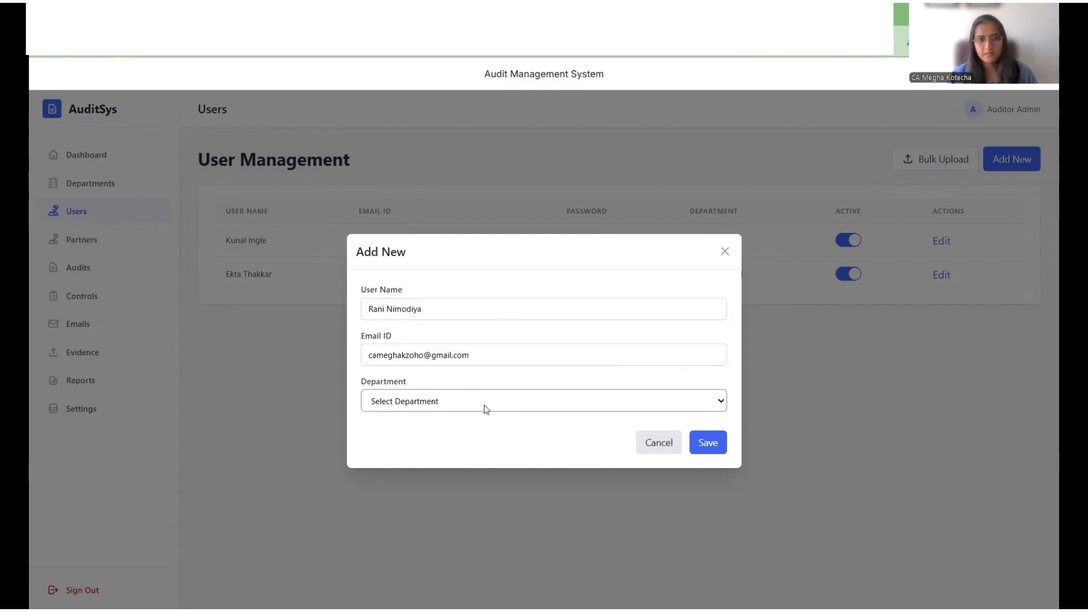
pyautogui.click(473, 471)
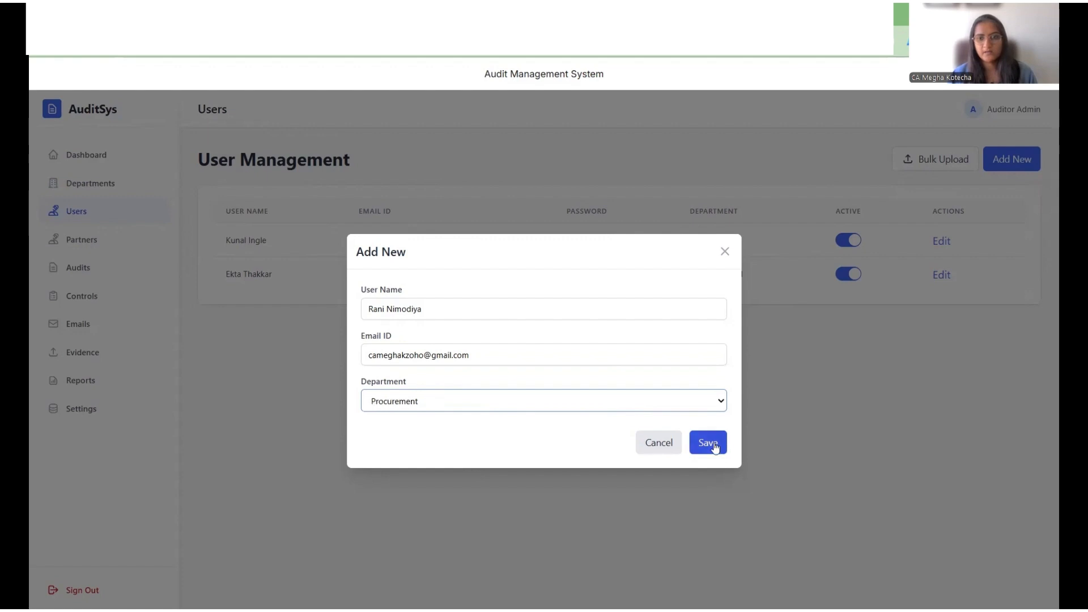
pyautogui.click(709, 444)
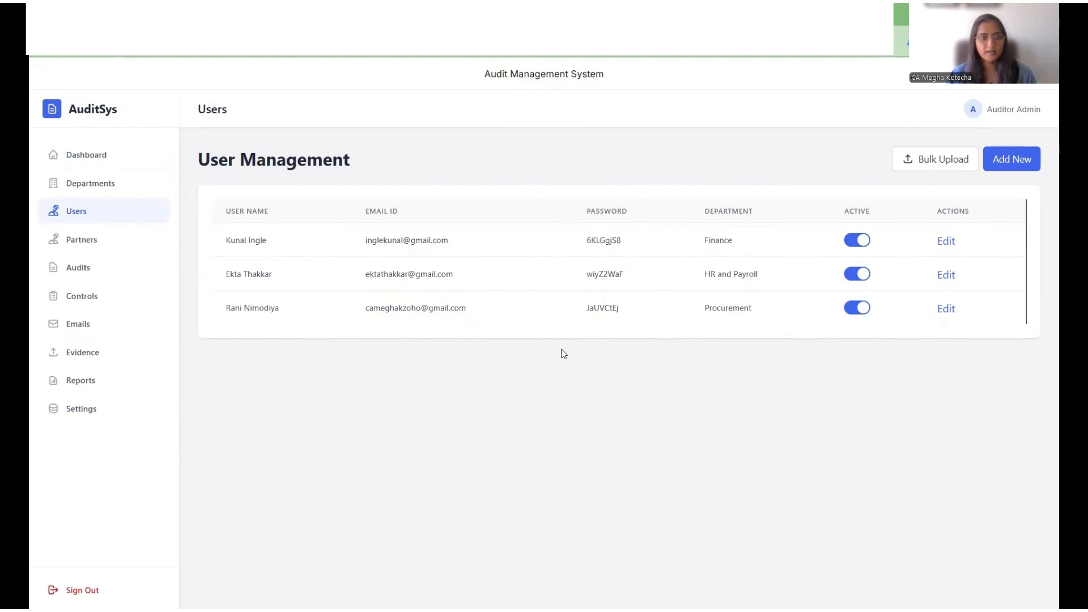
# Step: Open a new audit form in Audits and name the audit Internal Controls Audit
pyautogui.click(92, 277)
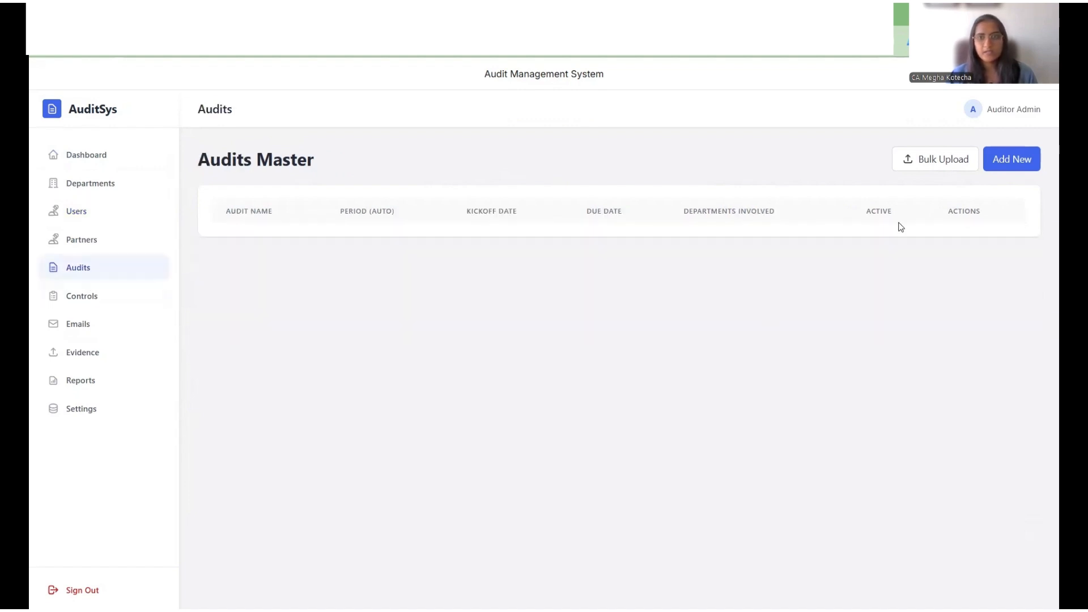
pyautogui.click(1012, 159)
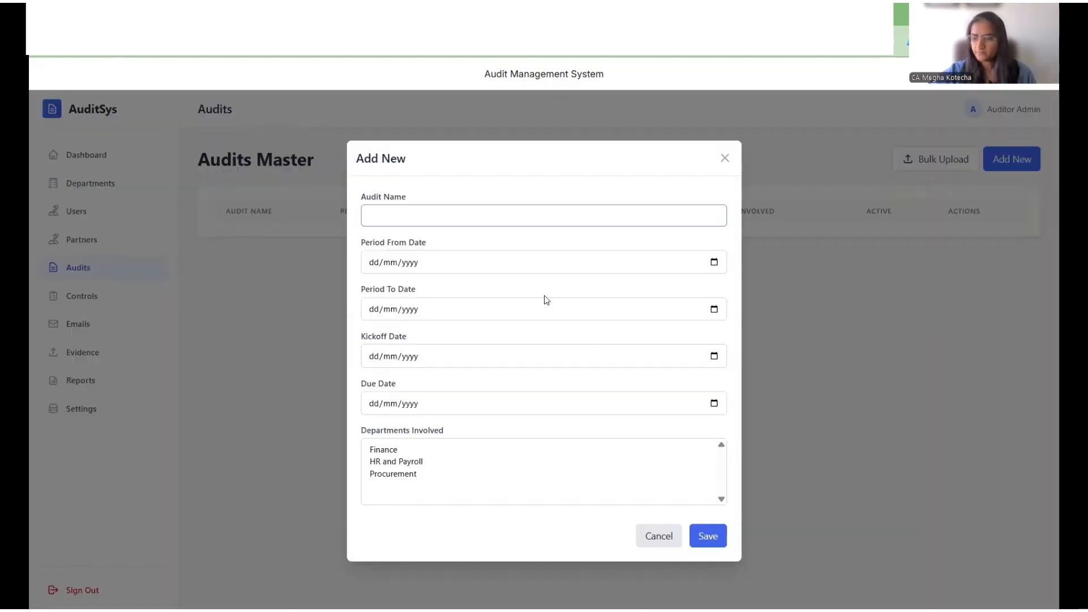
pyautogui.write('Intern')
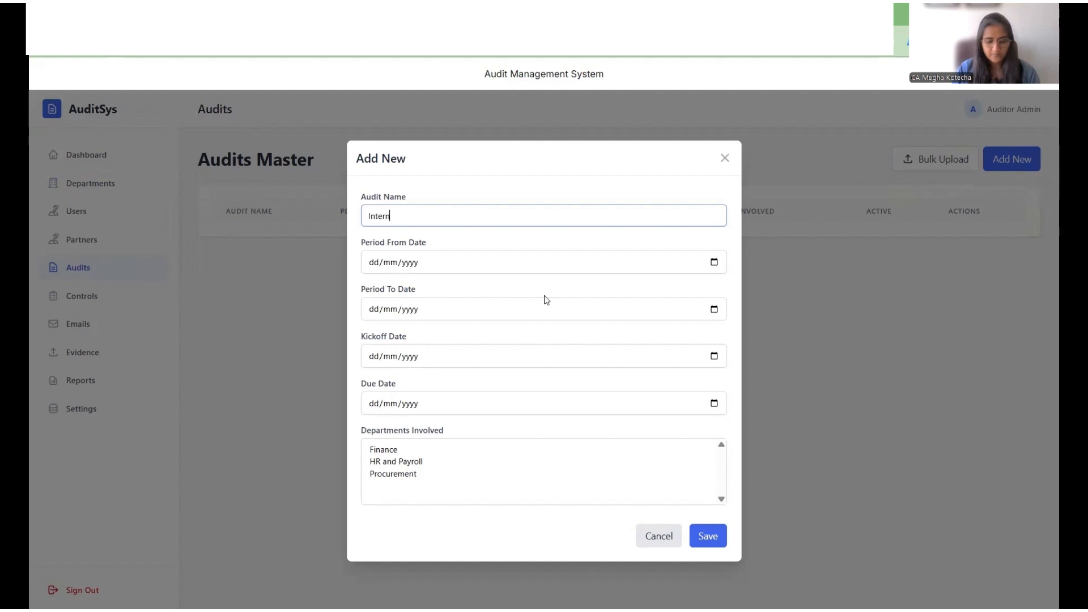
pyautogui.write('al Controls')
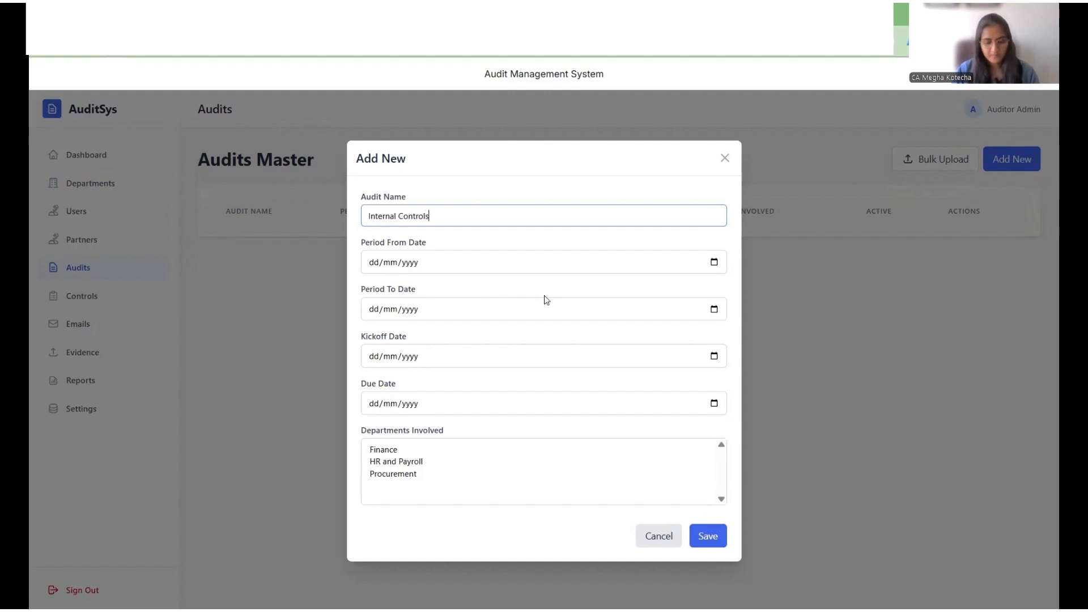
pyautogui.write(' Audit')
pyautogui.press('Tab')
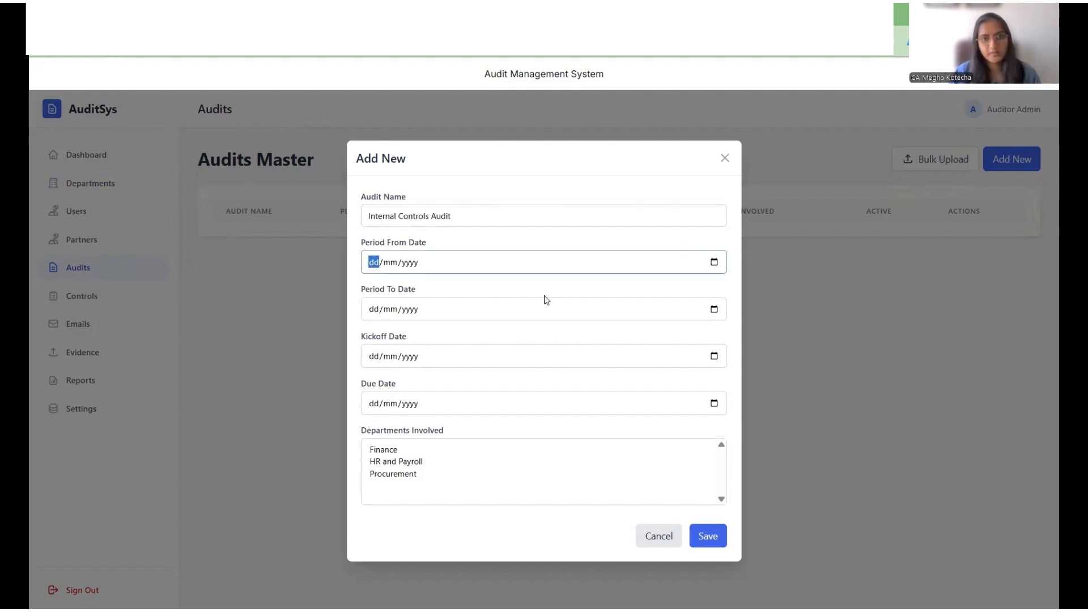
# Step: Set the audit period from 01/04/2024 to 31/03/2025
pyautogui.write('01/')
pyautogui.write('04/2024')
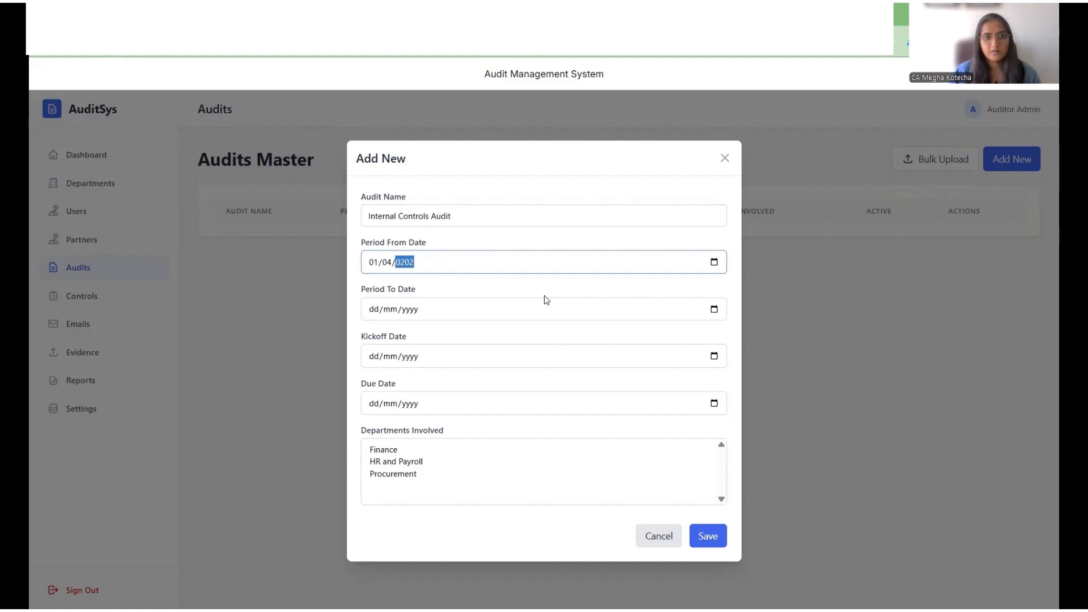
pyautogui.press('Tab')
pyautogui.write('31/03/2025')
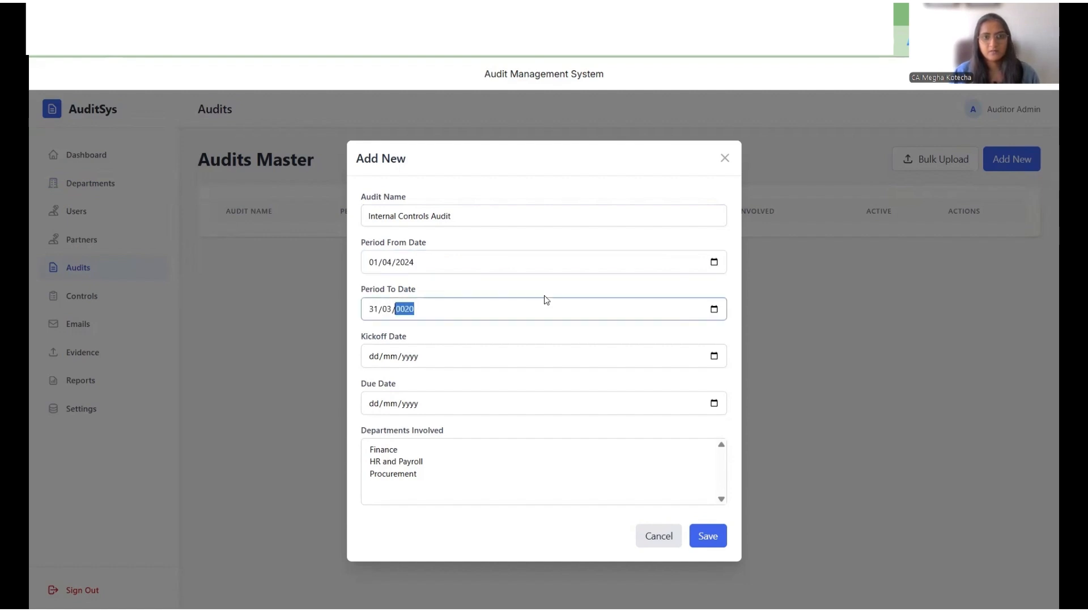
pyautogui.press('Tab')
# Step: Set the kickoff date to 25/11/2025 and the due date to 25/12/2025
pyautogui.write('25112025')
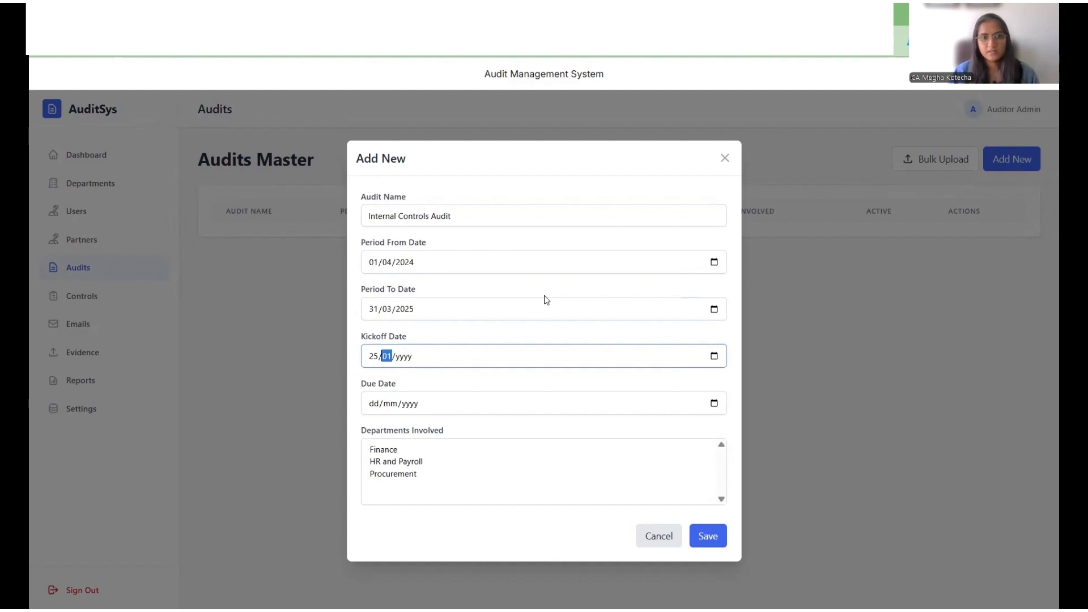
pyautogui.press('Tab')
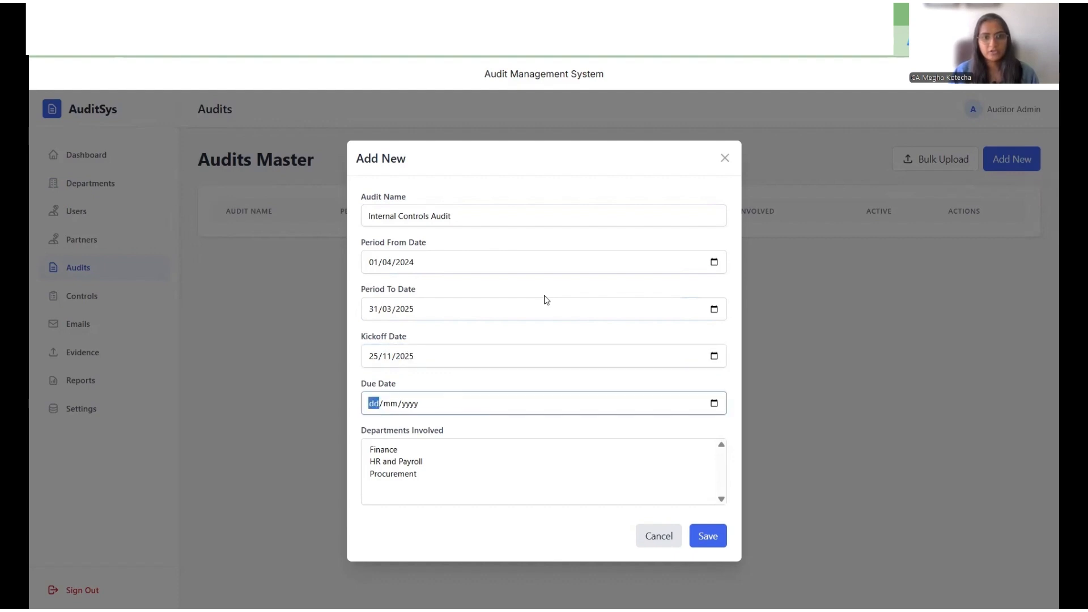
pyautogui.write('25/12/202')
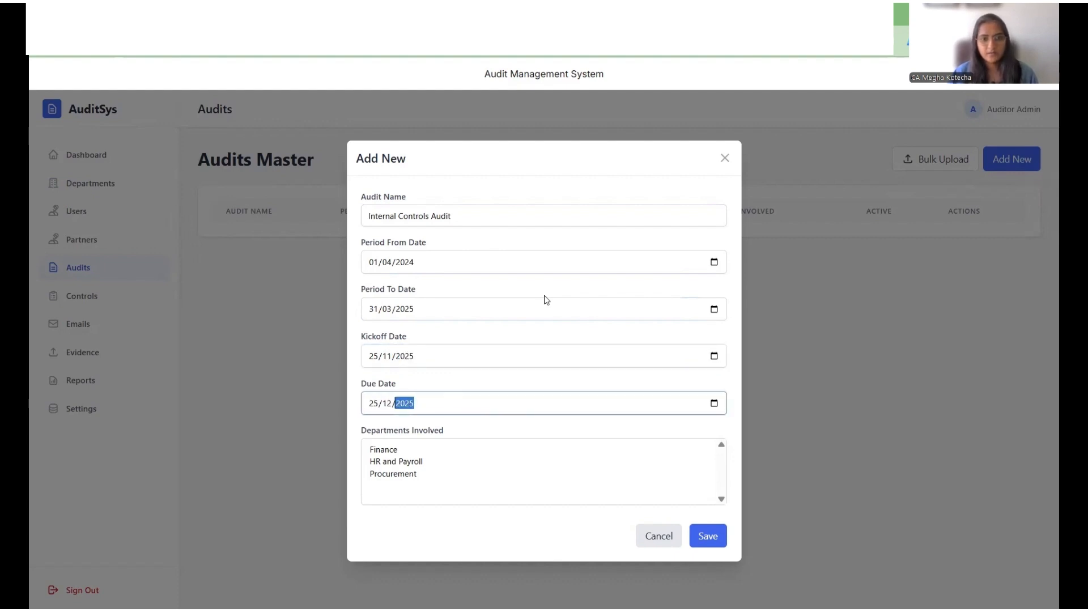
pyautogui.write('5')
# Step: Select Finance and Procurement as the departments involved and save the audit
pyautogui.click(410, 452)
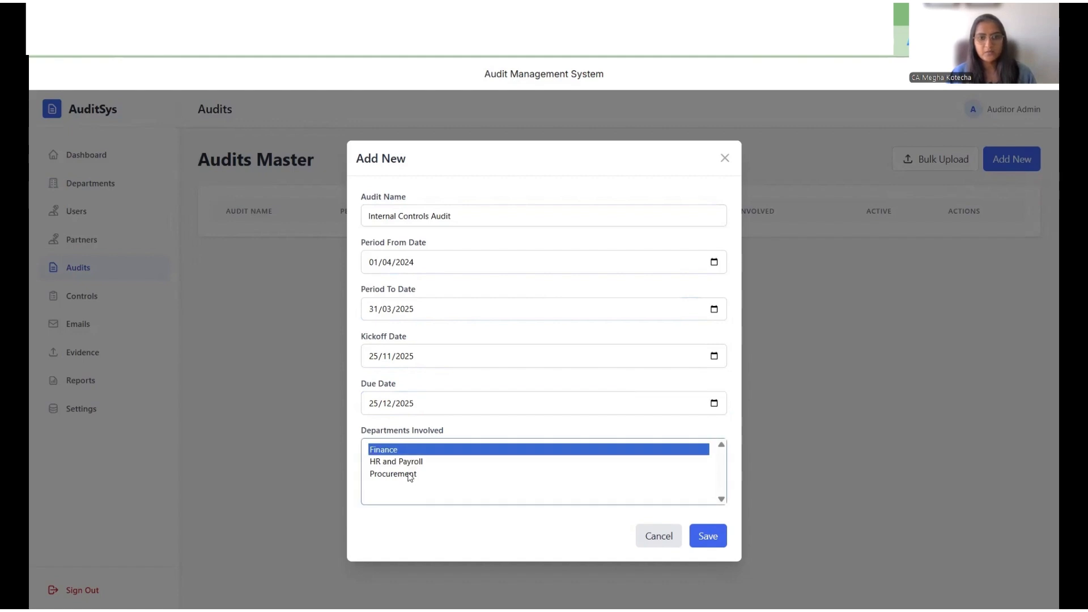
pyautogui.keyDown('ctrl'); pyautogui.click(442, 474); pyautogui.keyUp('ctrl')
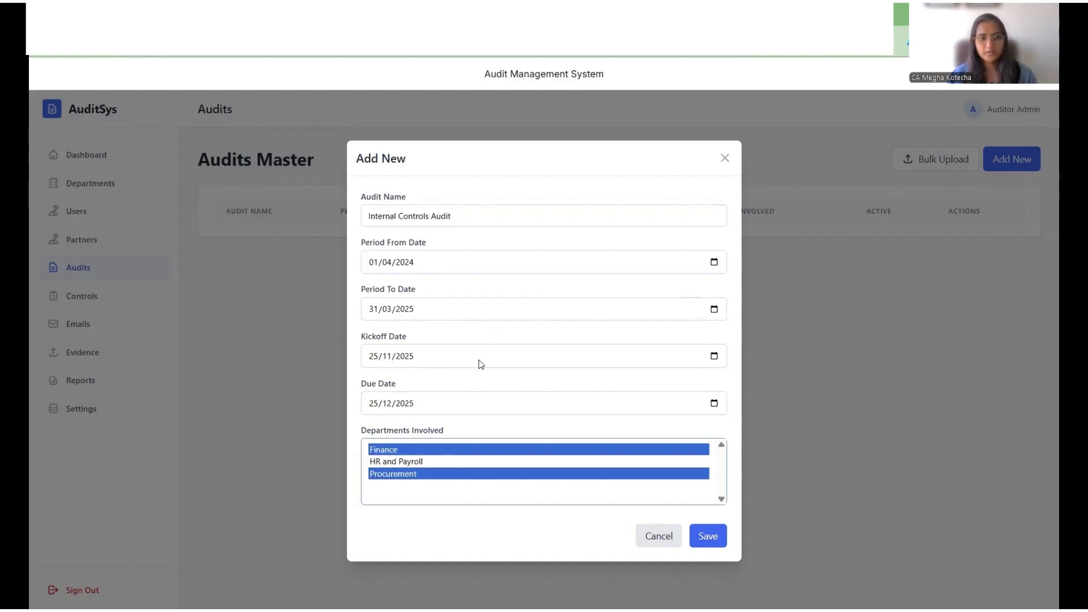
pyautogui.click(713, 537)
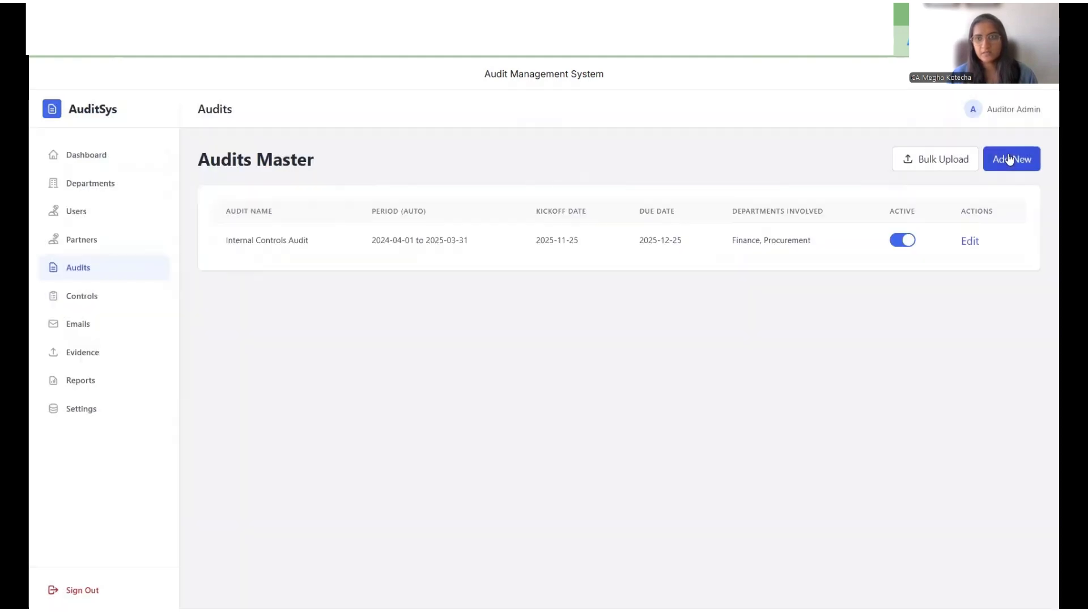
# Step: Open another new audit named Payroll Compliance udit and set its period-from date to 01/04/2025
pyautogui.click(1012, 159)
pyautogui.click(612, 211)
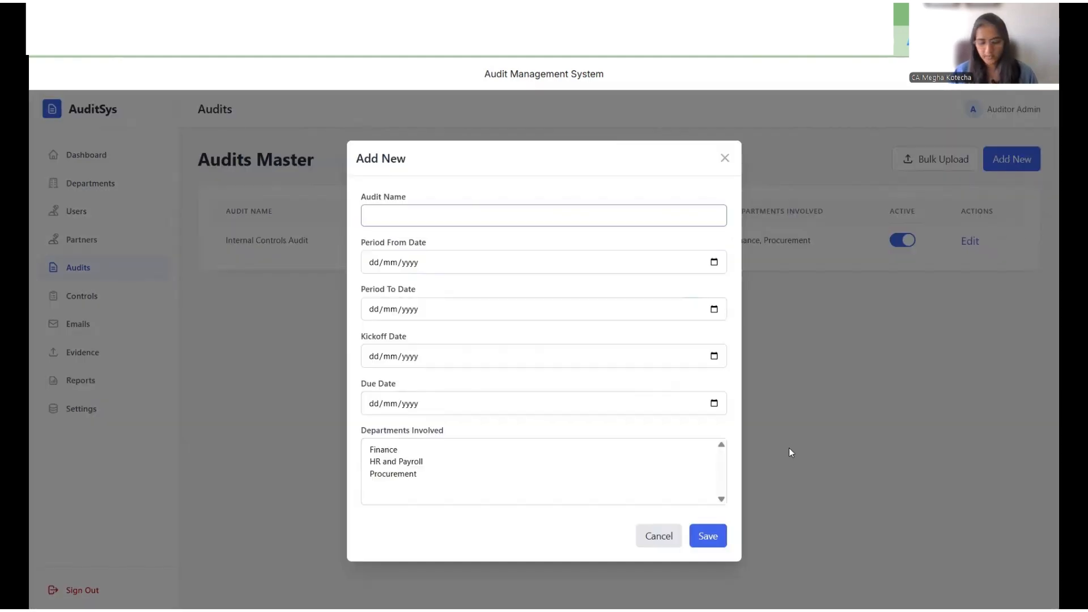
pyautogui.write('P')
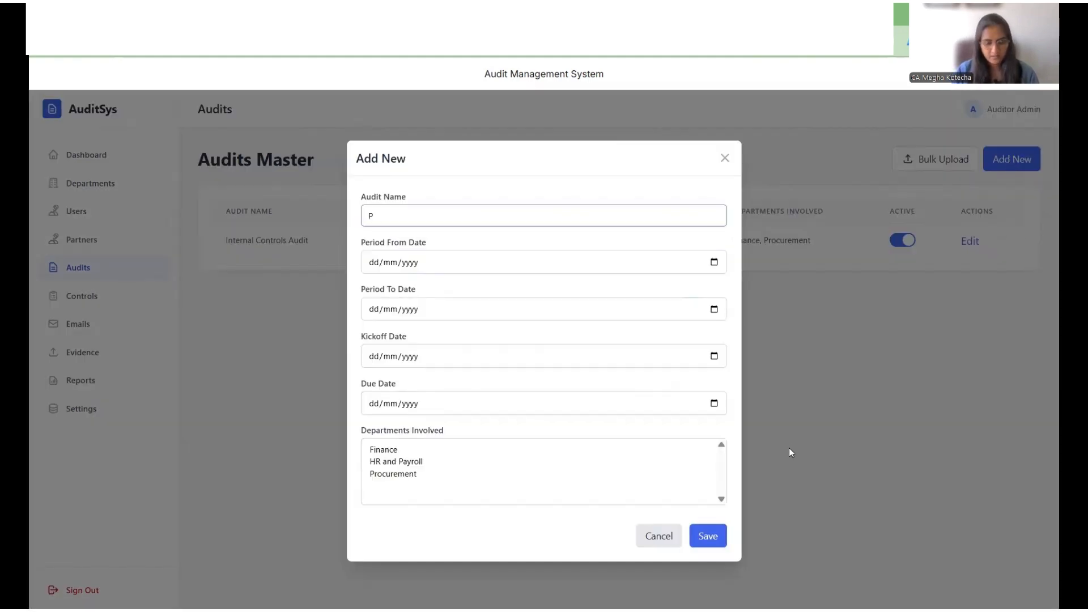
pyautogui.write('ayroll Comp')
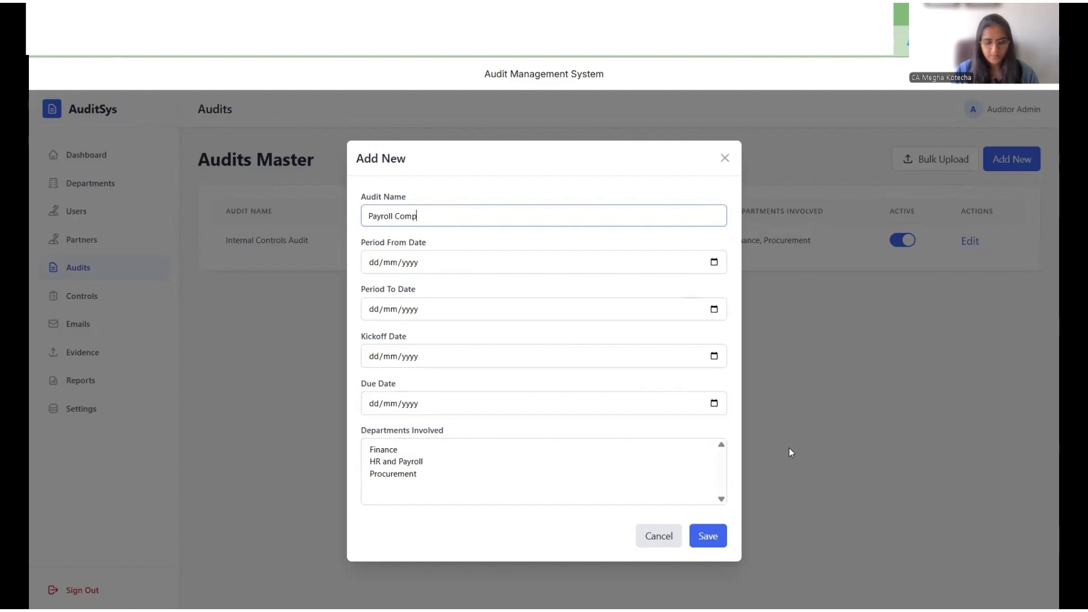
pyautogui.write('liance udit')
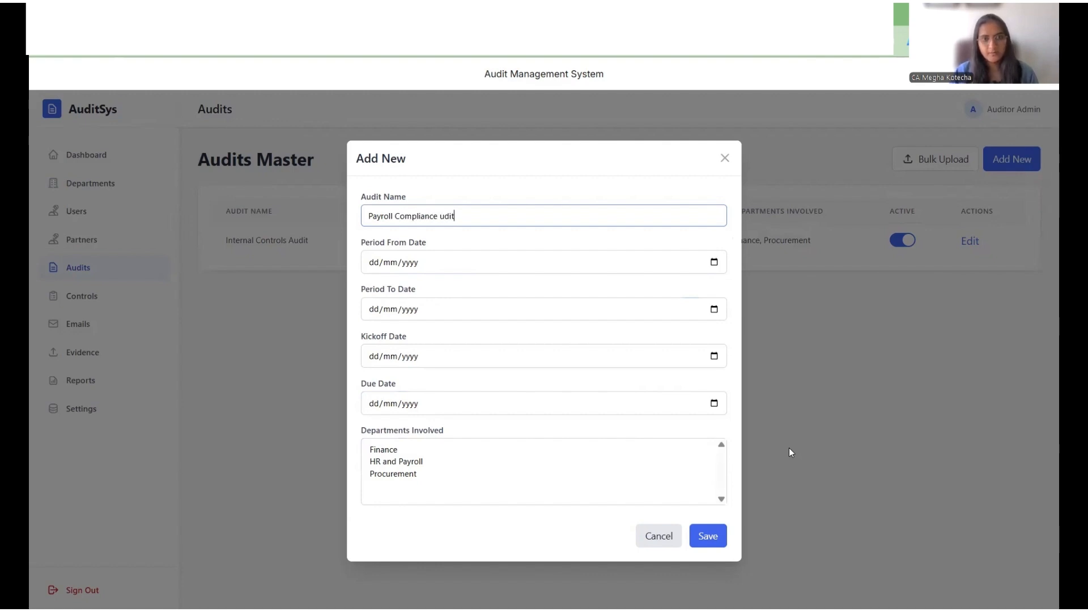
pyautogui.press('Tab')
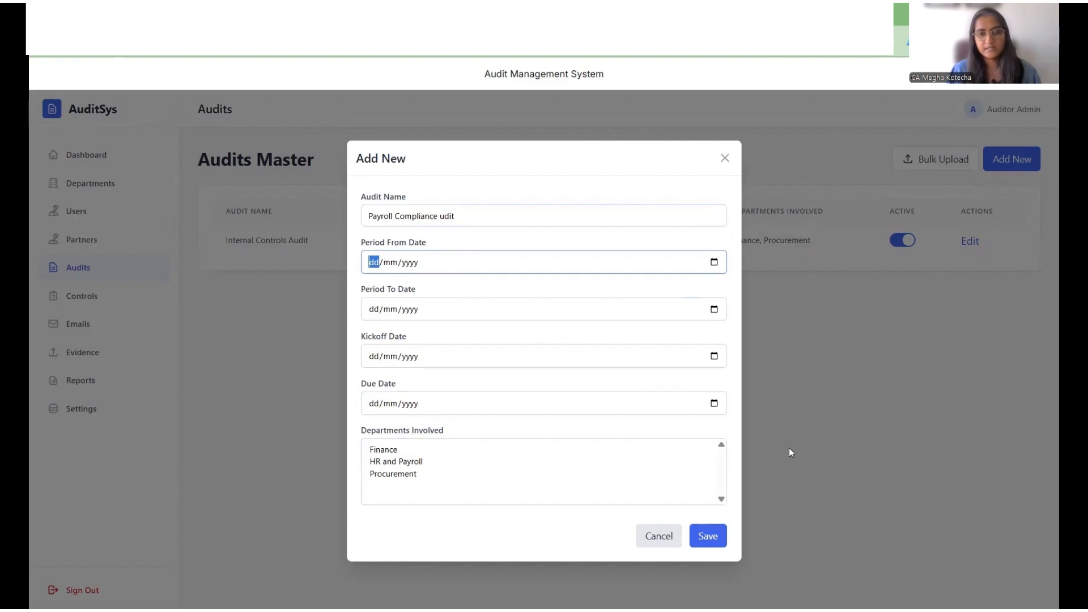
pyautogui.write('0')
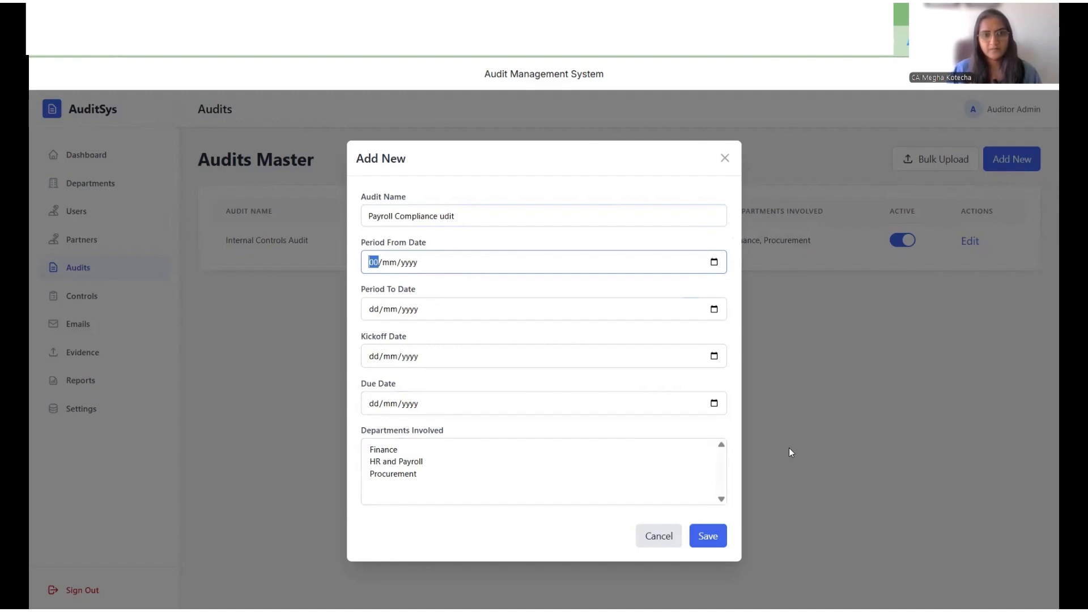
pyautogui.write('1/04/2025')
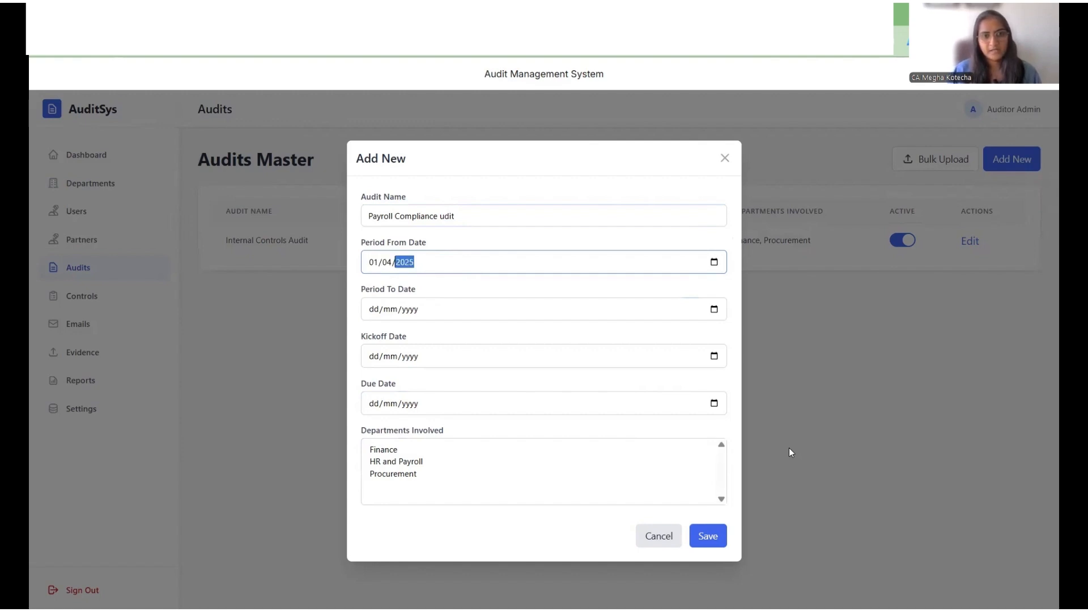
# Step: Set the audit's period-to date to 30/06/2025
pyautogui.press('Tab')
pyautogui.write('30/06/2')
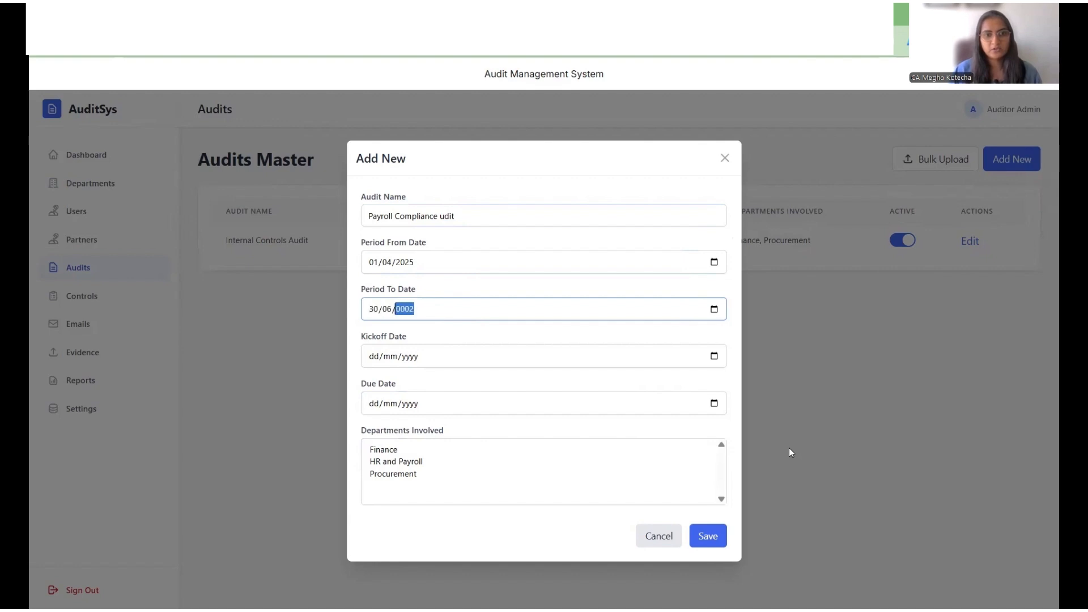
pyautogui.write('025')
pyautogui.press('Tab')
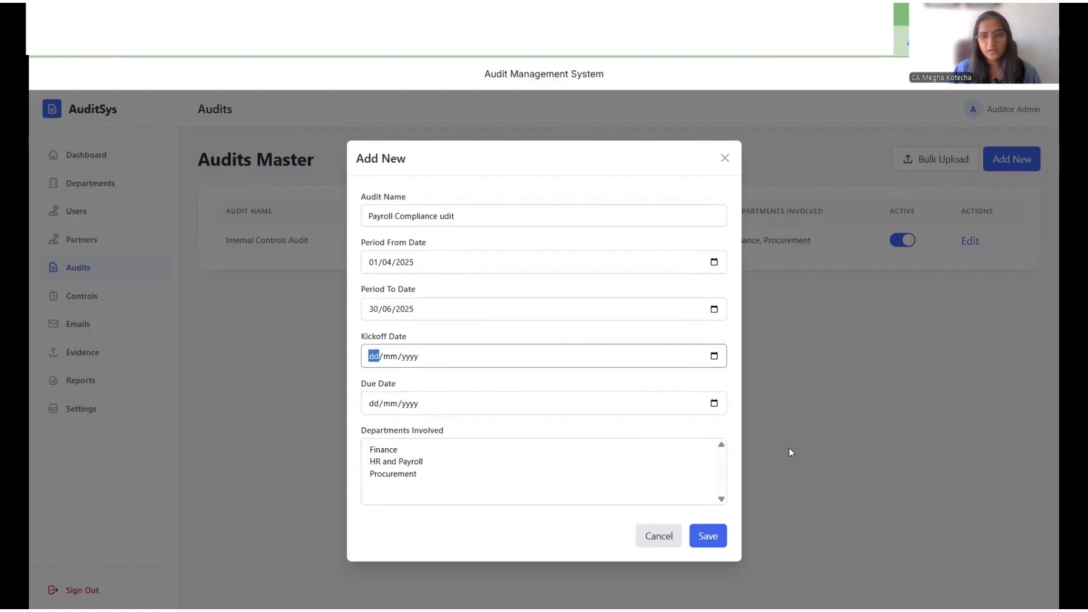
# Step: Set the kickoff date to 25/11/2025 and the due date to 05/12/2025
pyautogui.write('2')
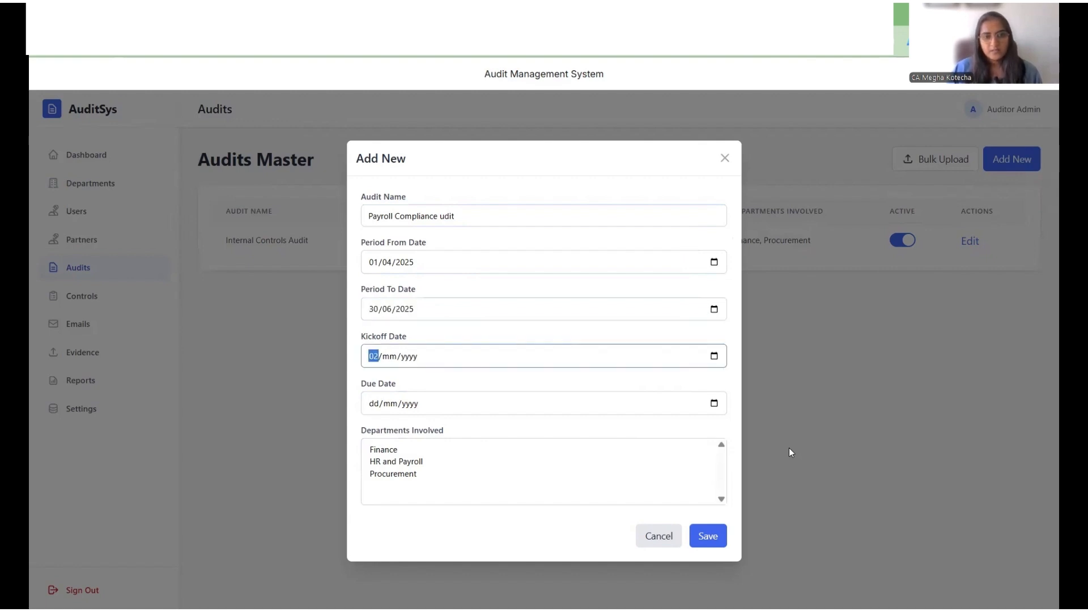
pyautogui.write('5/')
pyautogui.write('11/2025')
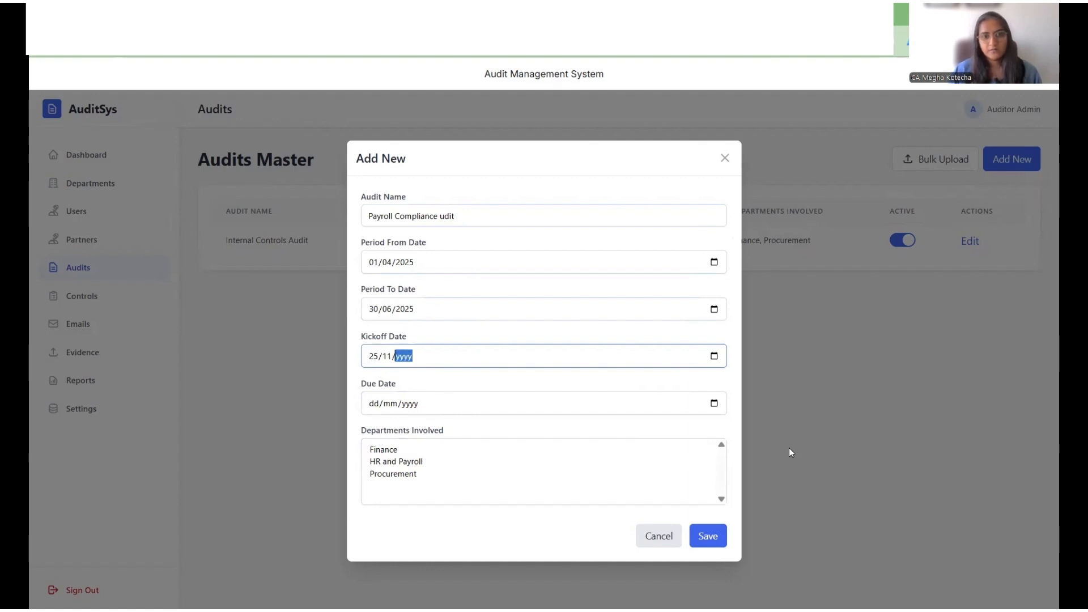
pyautogui.press('Tab')
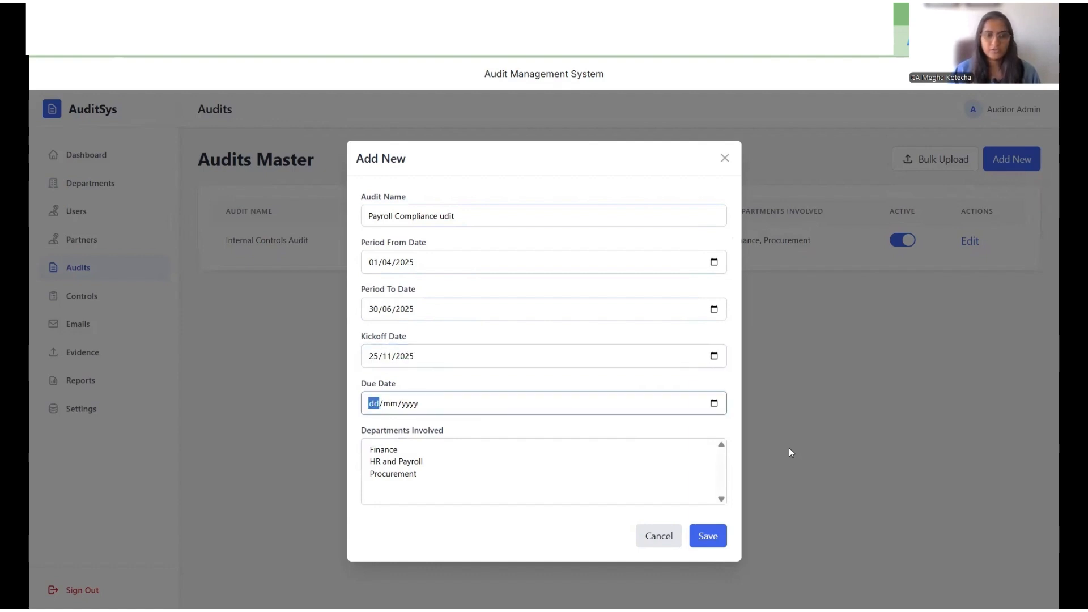
pyautogui.write('05122025')
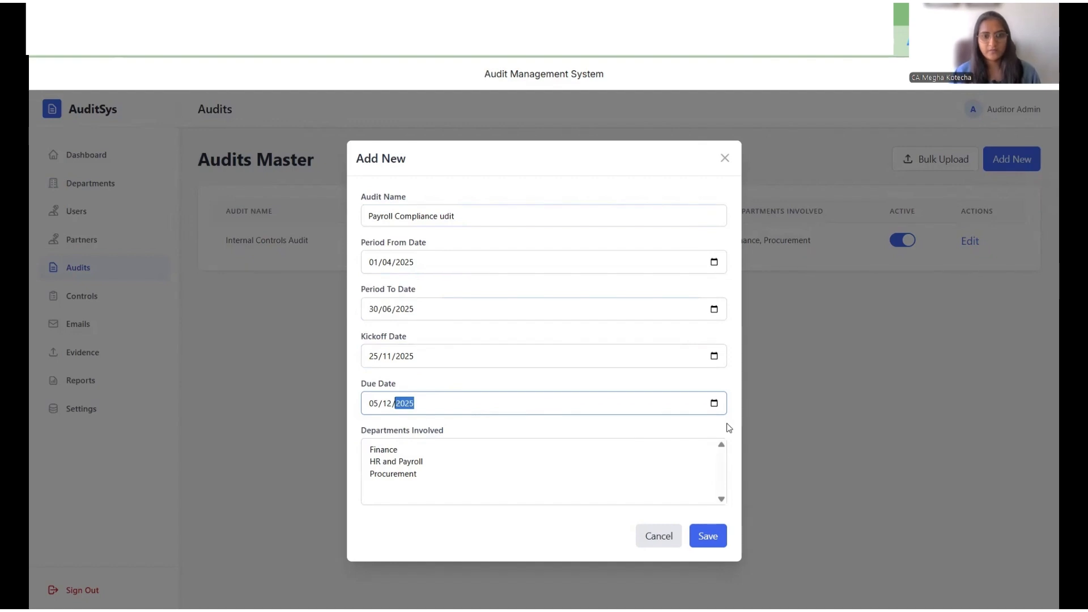
# Step: Select HR and Payroll as the department involved and save the audit
pyautogui.click(422, 461)
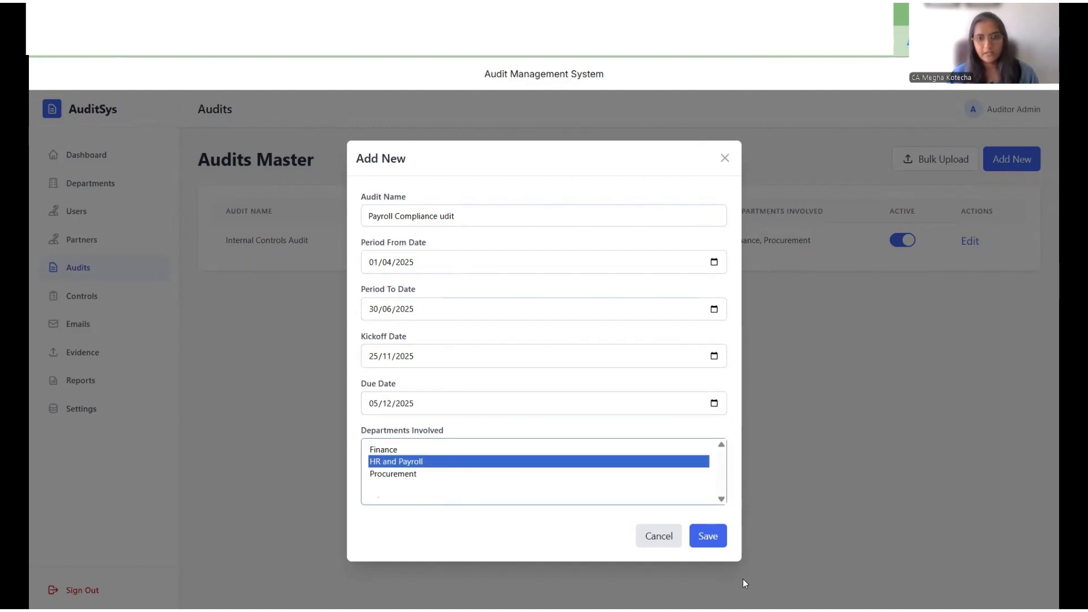
pyautogui.click(708, 537)
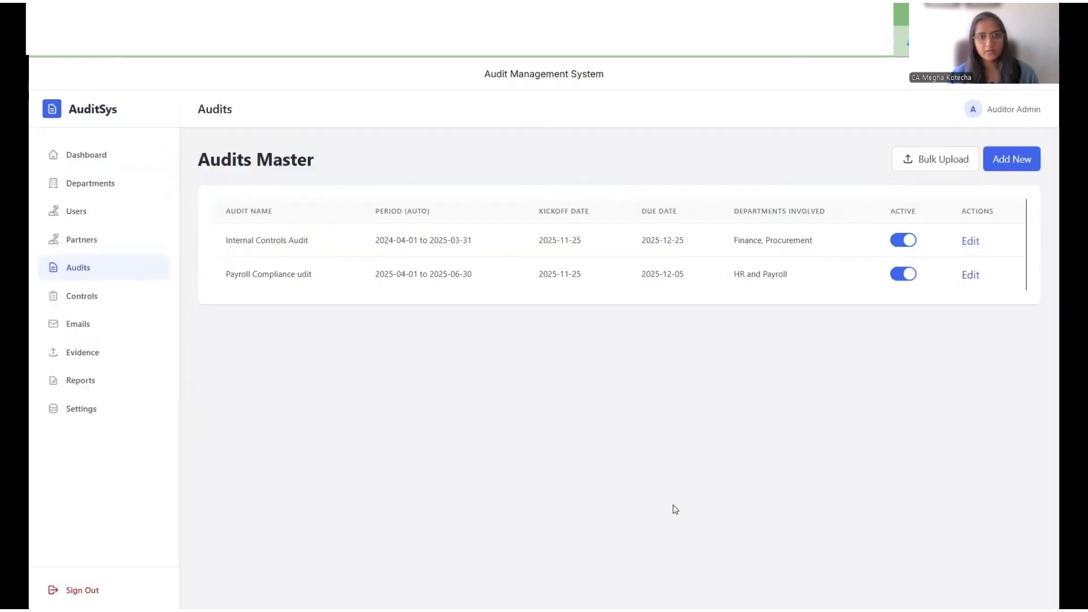
# Step: Correct the second audit's name to Payroll Compliance Audit and save the change
pyautogui.click(970, 275)
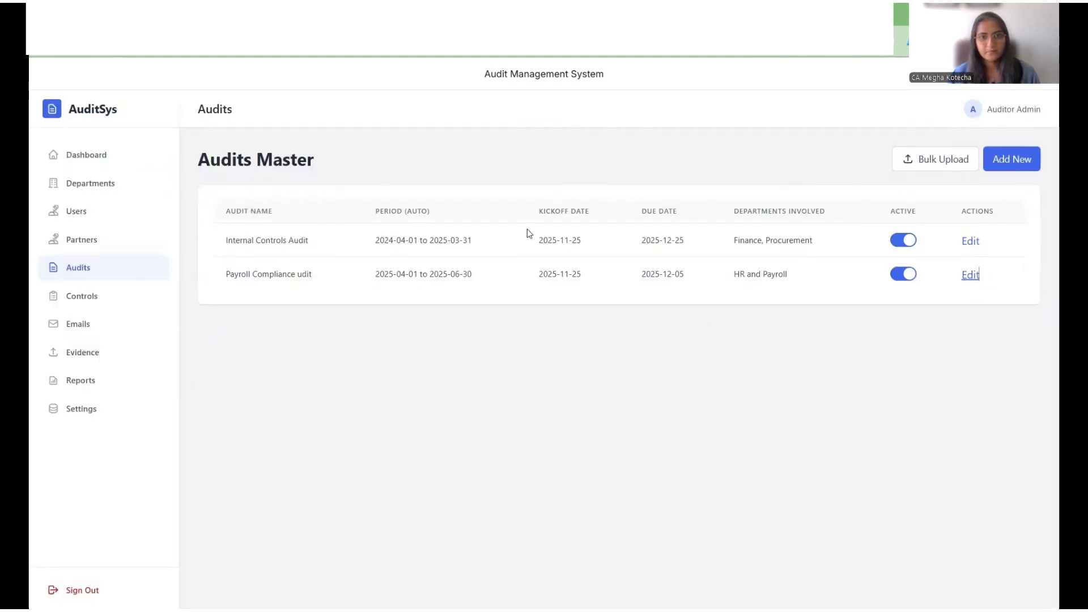
pyautogui.click(522, 221)
pyautogui.press('BackSpace')
pyautogui.press('BackSpace')
pyautogui.press('BackSpace')
pyautogui.press('BackSpace')
pyautogui.write('Audit')
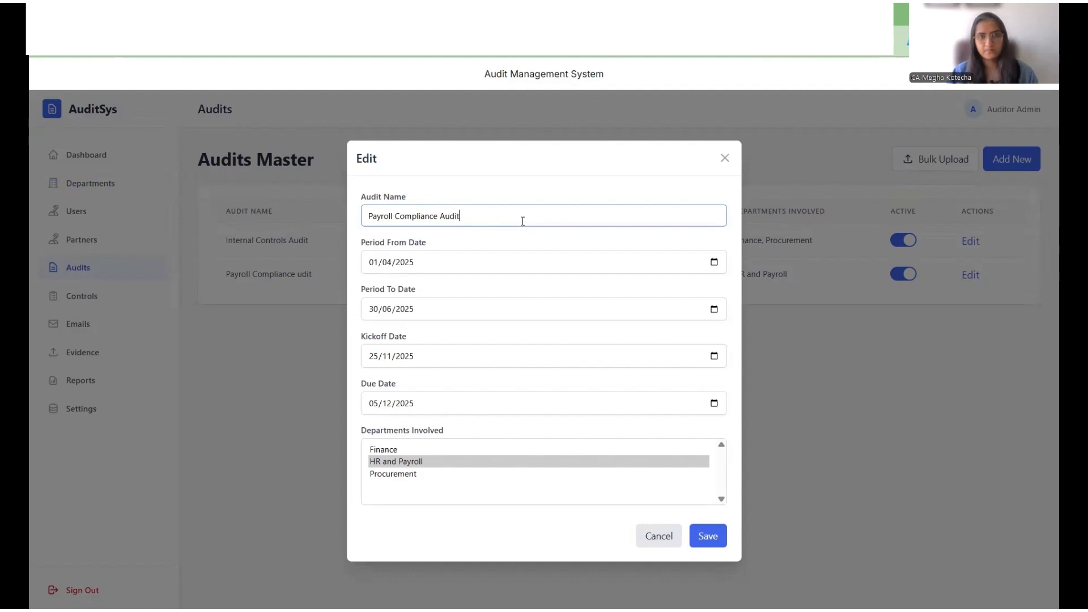
pyautogui.click(722, 542)
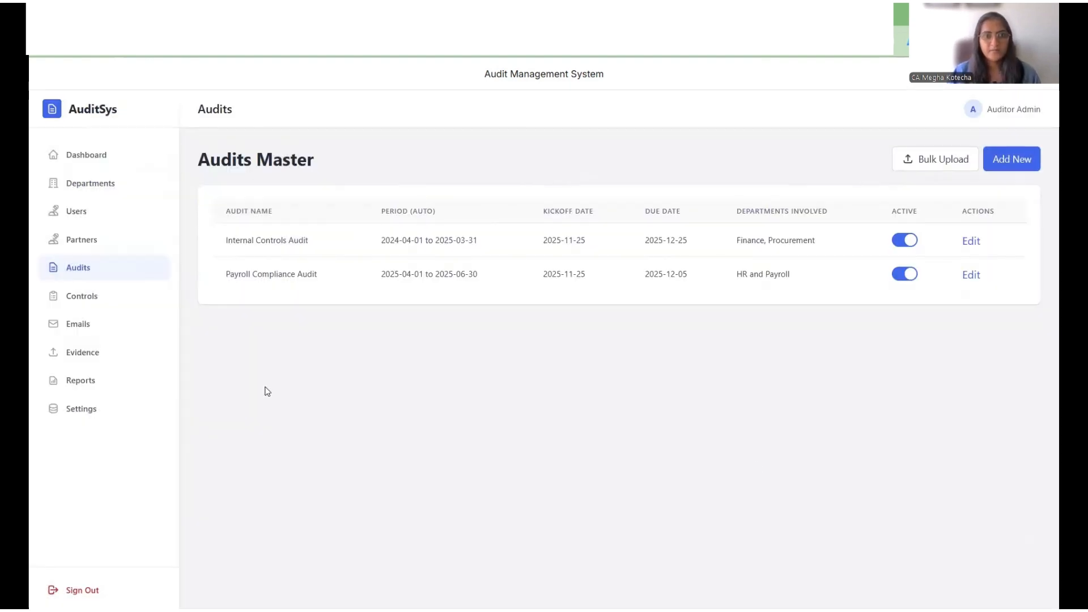
# Step: Open a new control in the Controls master and set its Control ID to IC-01
pyautogui.click(109, 300)
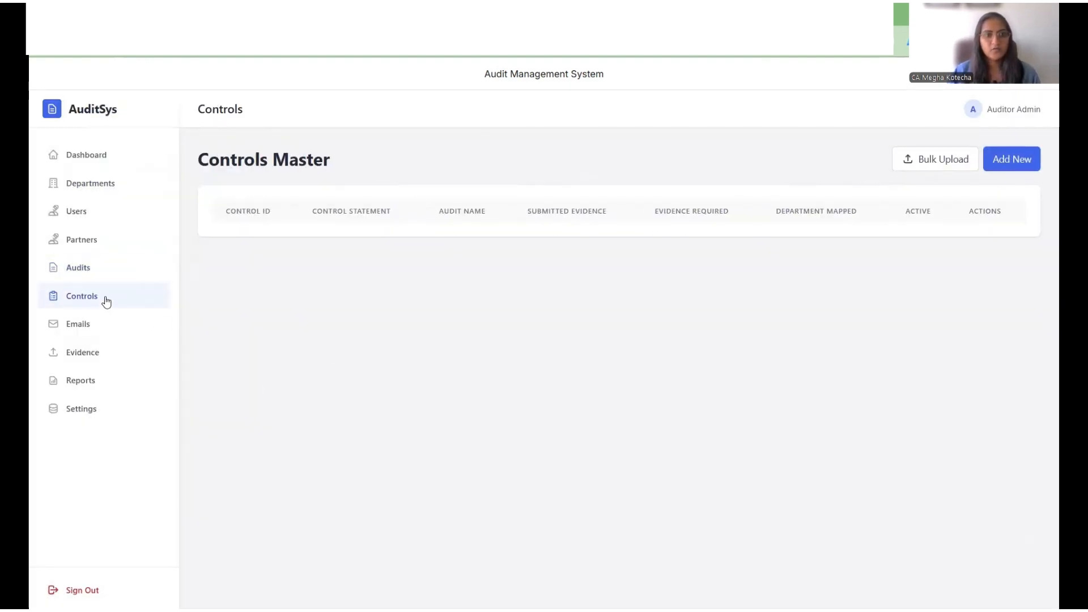
pyautogui.click(1004, 165)
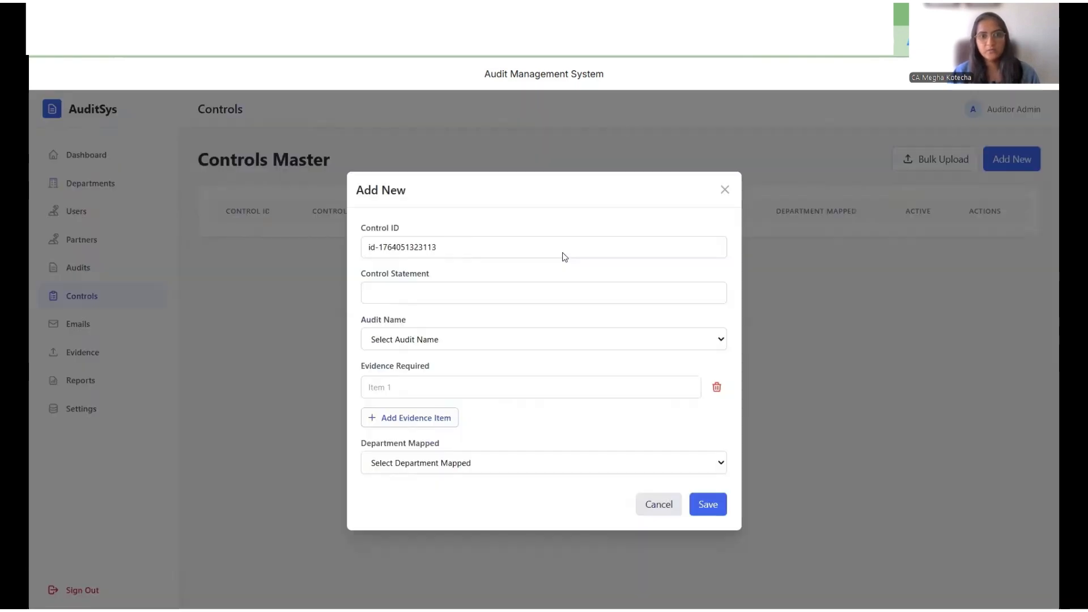
pyautogui.tripleClick(491, 255)
pyautogui.write('Ic-0')
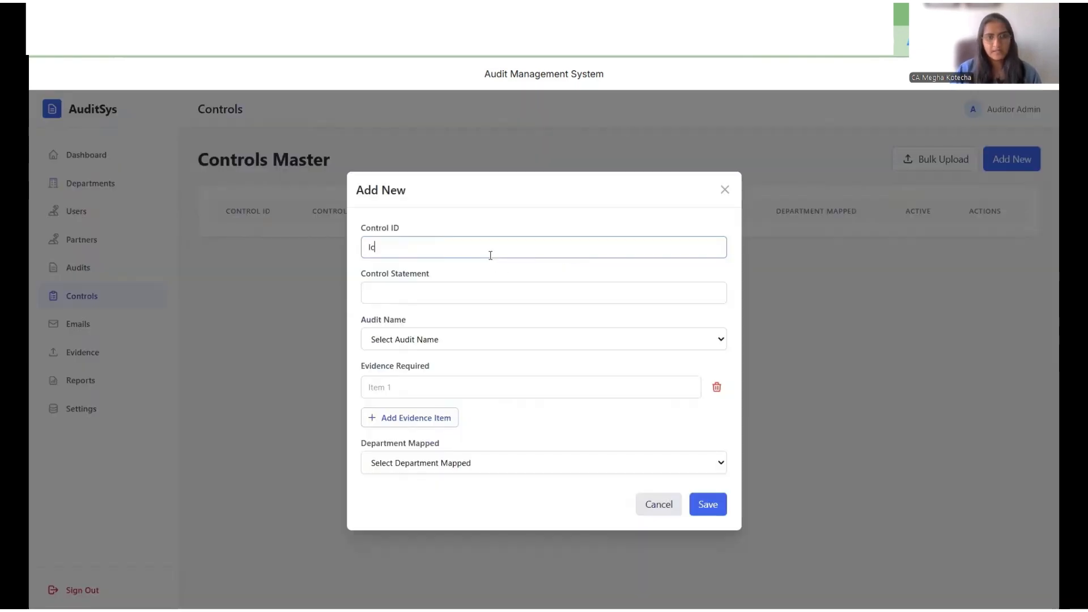
pyautogui.press('BackSpace')
pyautogui.press('BackSpace')
pyautogui.write('C')
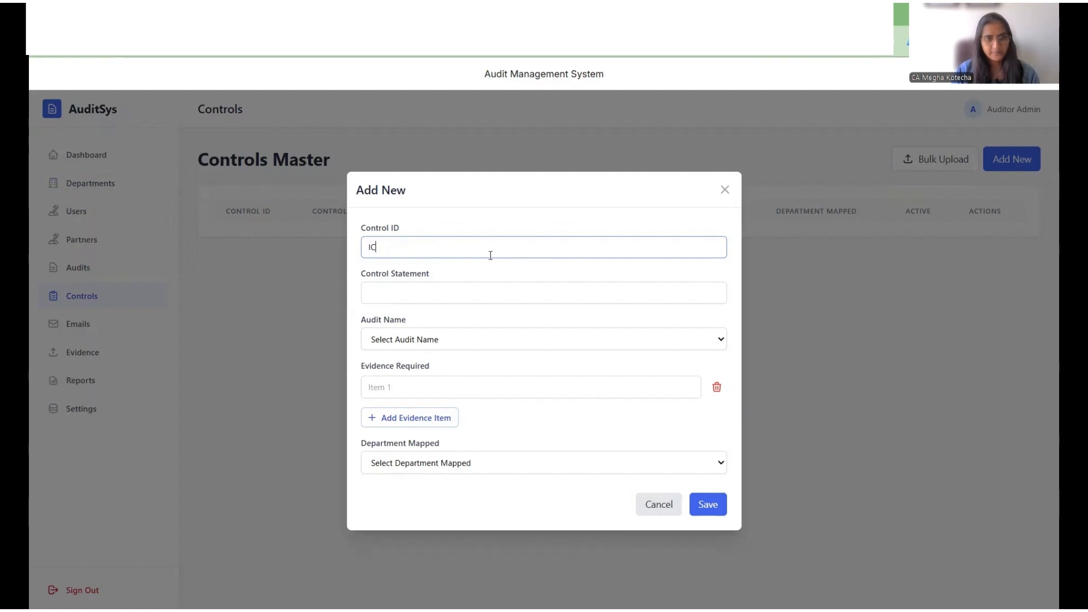
pyautogui.write('-01')
pyautogui.press('Tab')
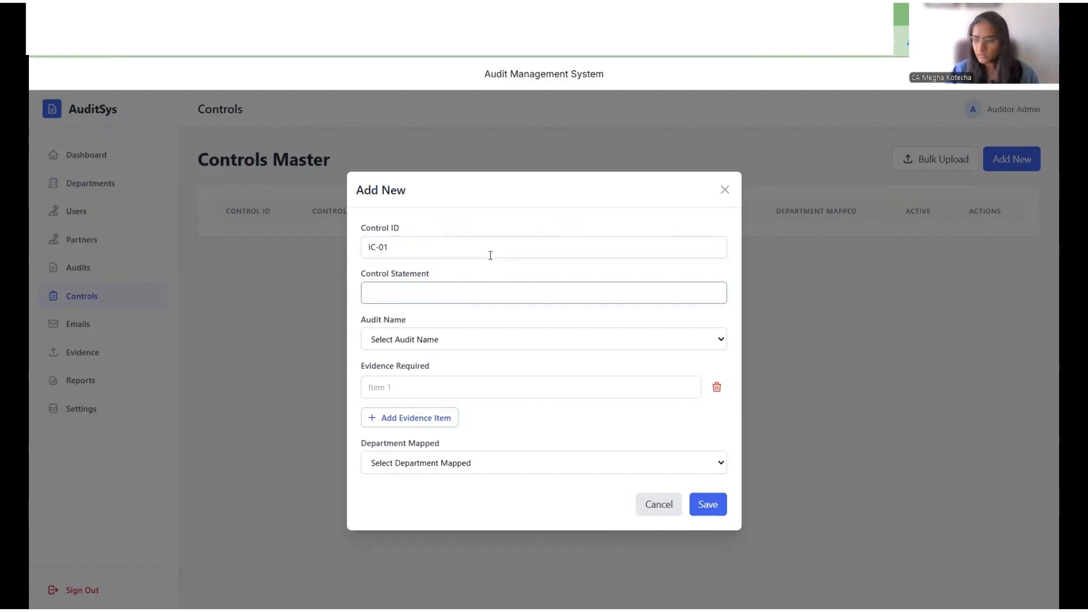
# Step: Enter the control statement Bank Reconciliation is prepared monthly and is approved
pyautogui.write('Bank Rec')
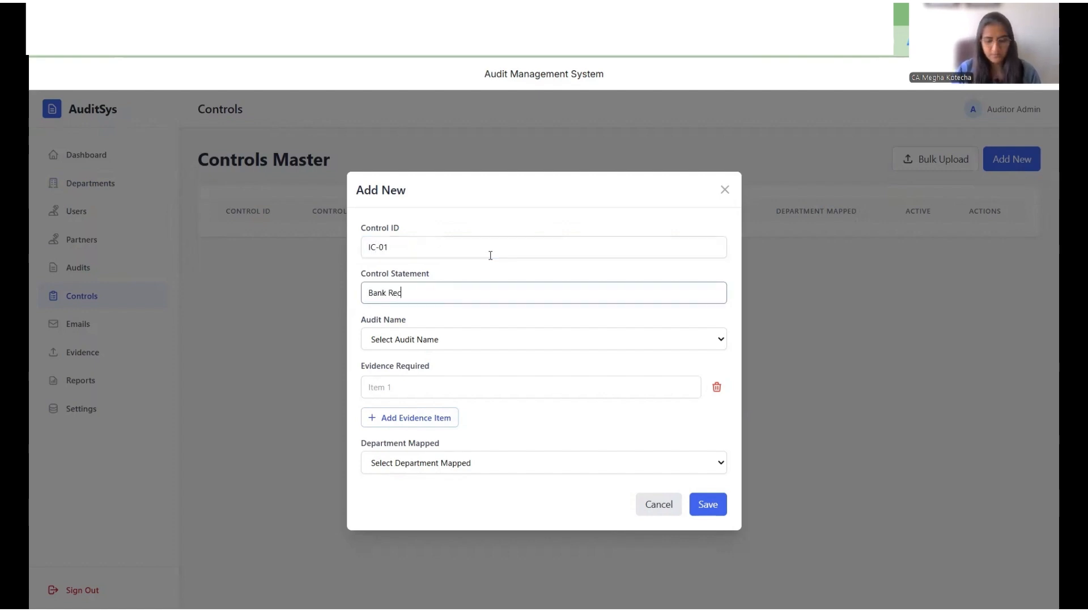
pyautogui.write('onciliation i')
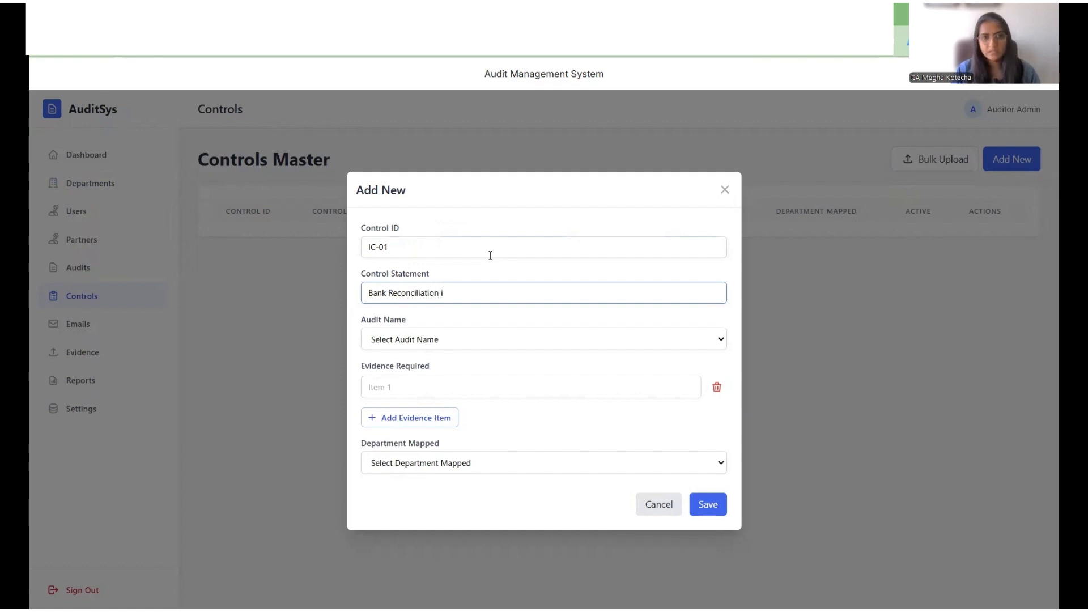
pyautogui.write('s pre')
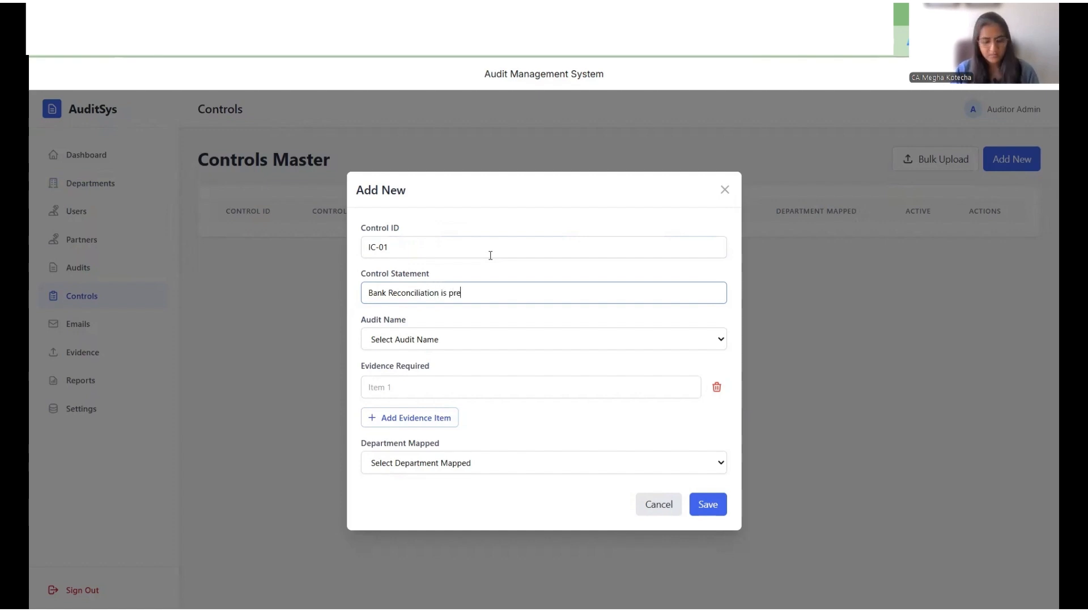
pyautogui.write('pared monbthly and')
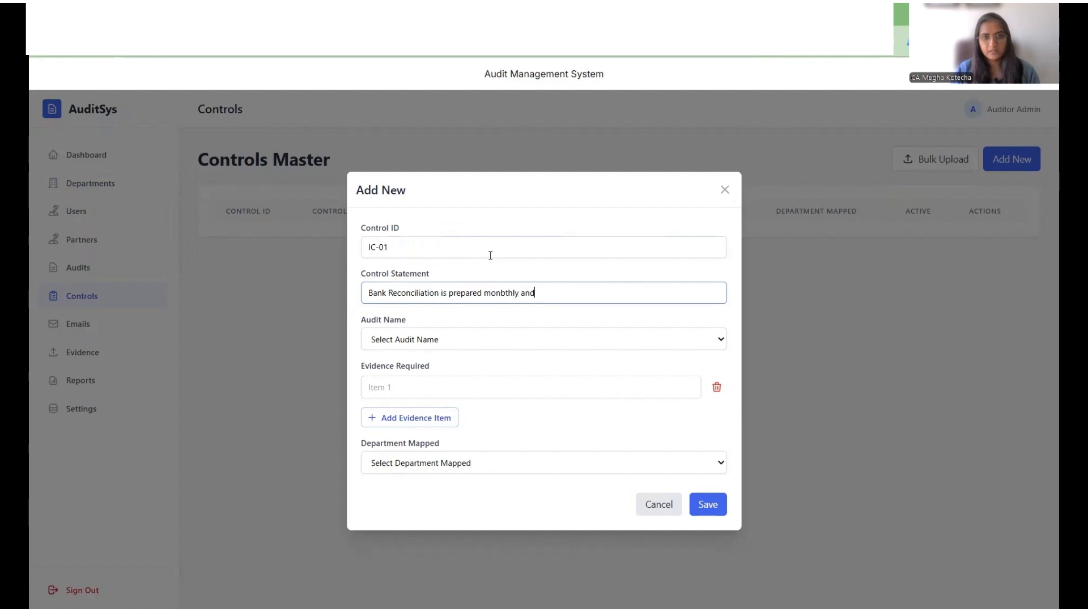
pyautogui.press('BackSpace')
pyautogui.press('BackSpace')
pyautogui.press('BackSpace')
pyautogui.press('BackSpace')
pyautogui.press('BackSpace')
pyautogui.press('BackSpace')
pyautogui.press('BackSpace')
pyautogui.press('BackSpace')
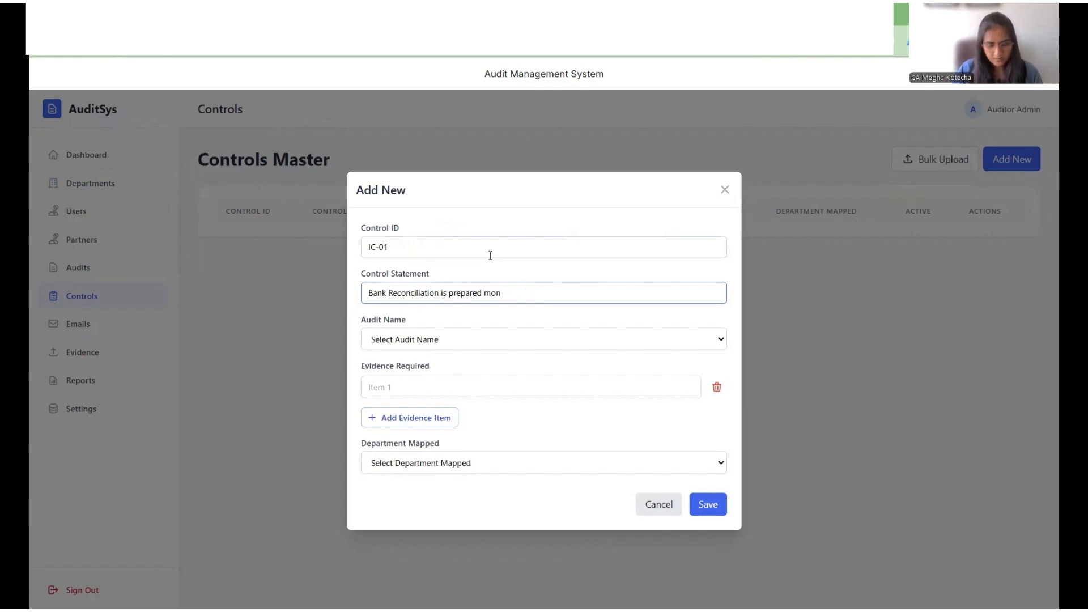
pyautogui.write('hly and is')
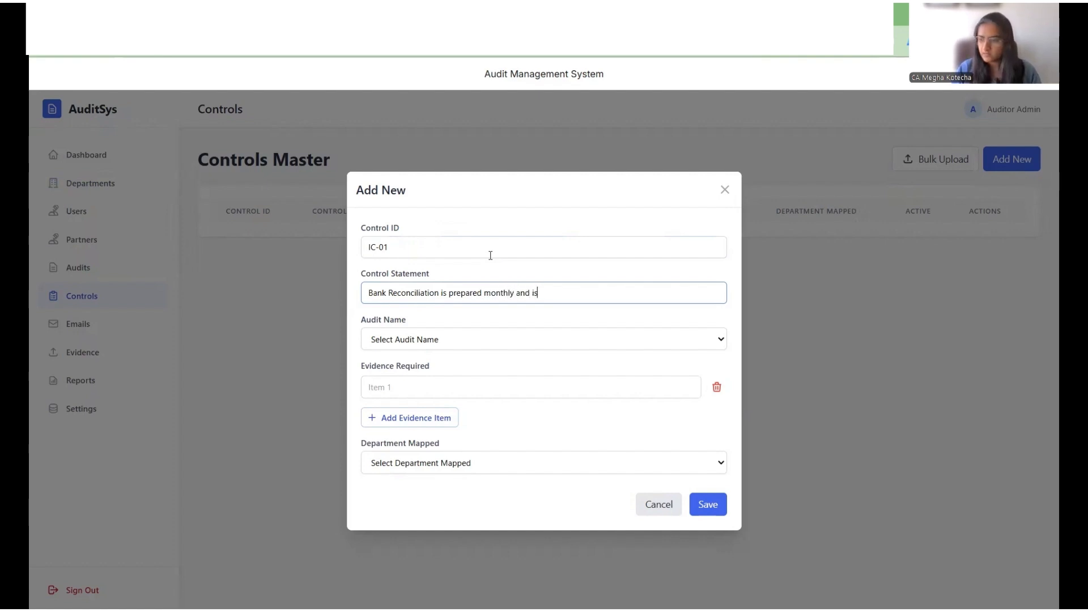
pyautogui.write(' approved')
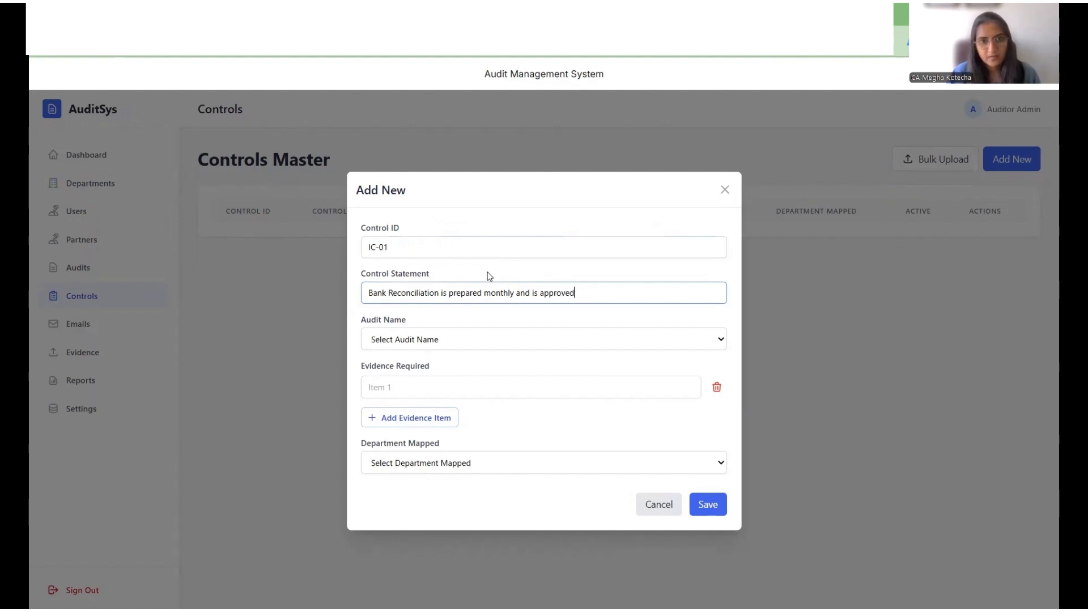
# Step: Link the control to Internal Controls Audit and enter the evidence item Approved Reconciliation Statement
pyautogui.click(522, 342)
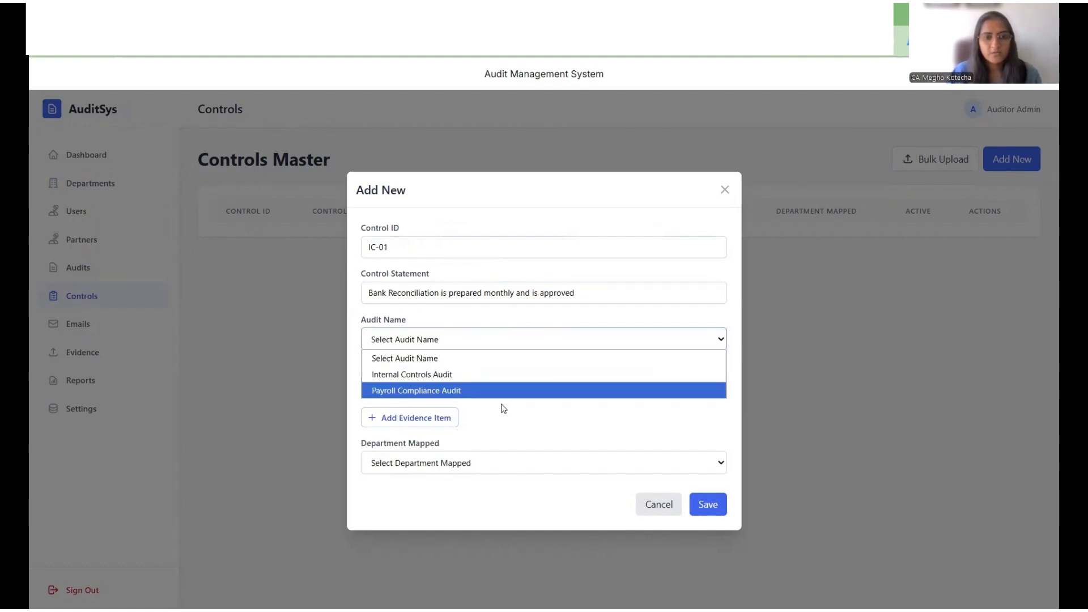
pyautogui.click(496, 375)
pyautogui.write('App')
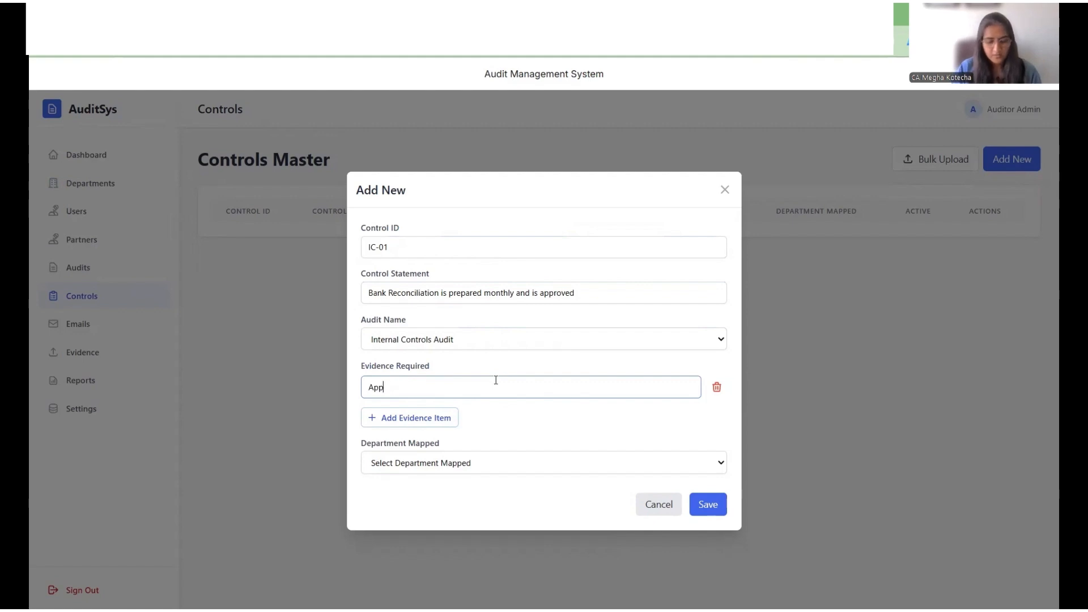
pyautogui.write('roved R')
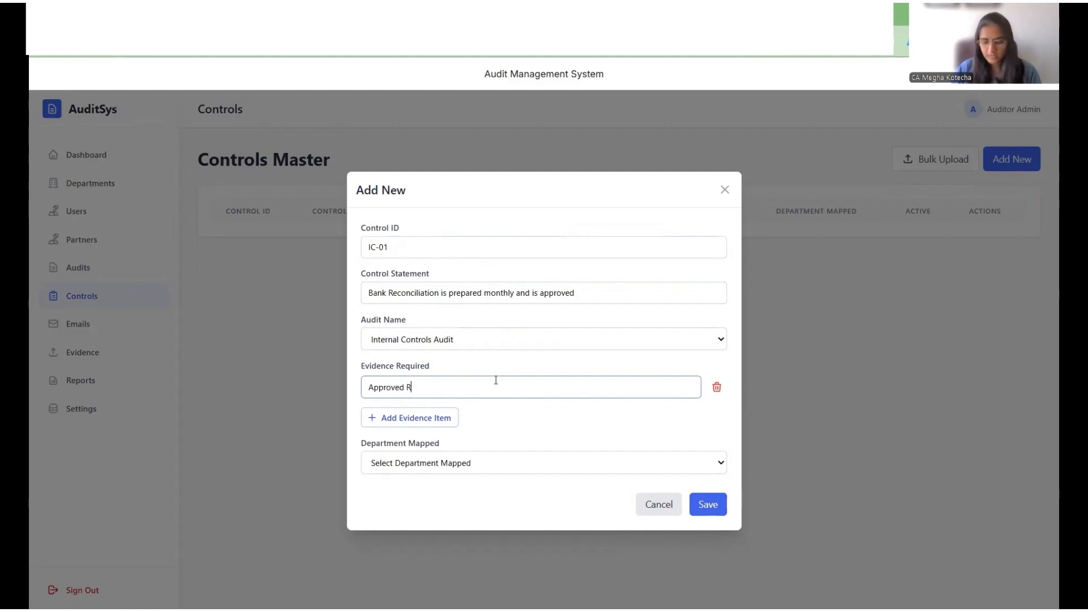
pyautogui.write('econcilia')
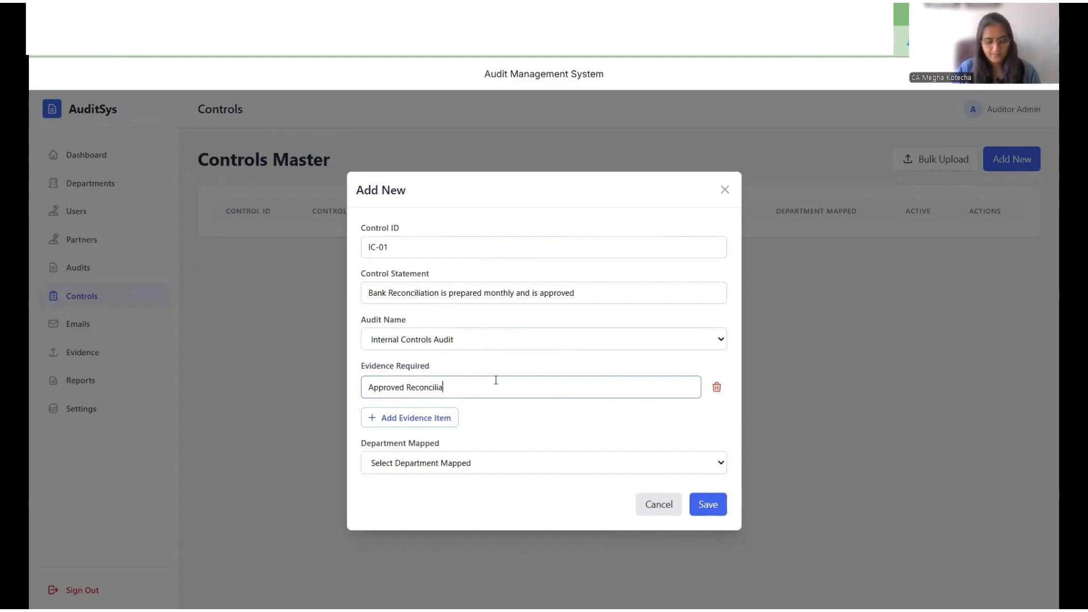
pyautogui.write('tion State')
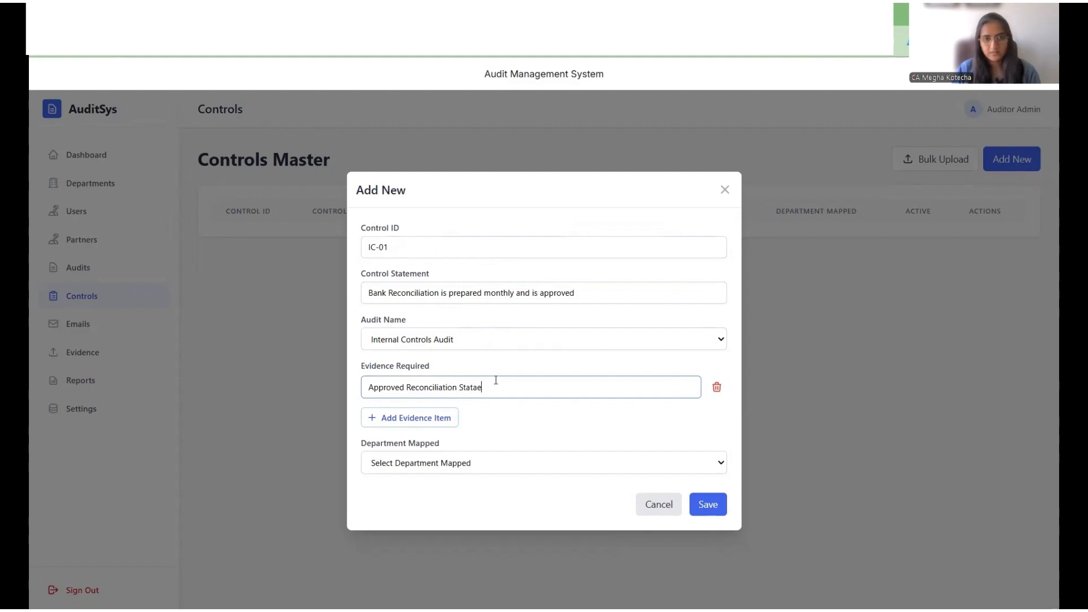
pyautogui.write('ement')
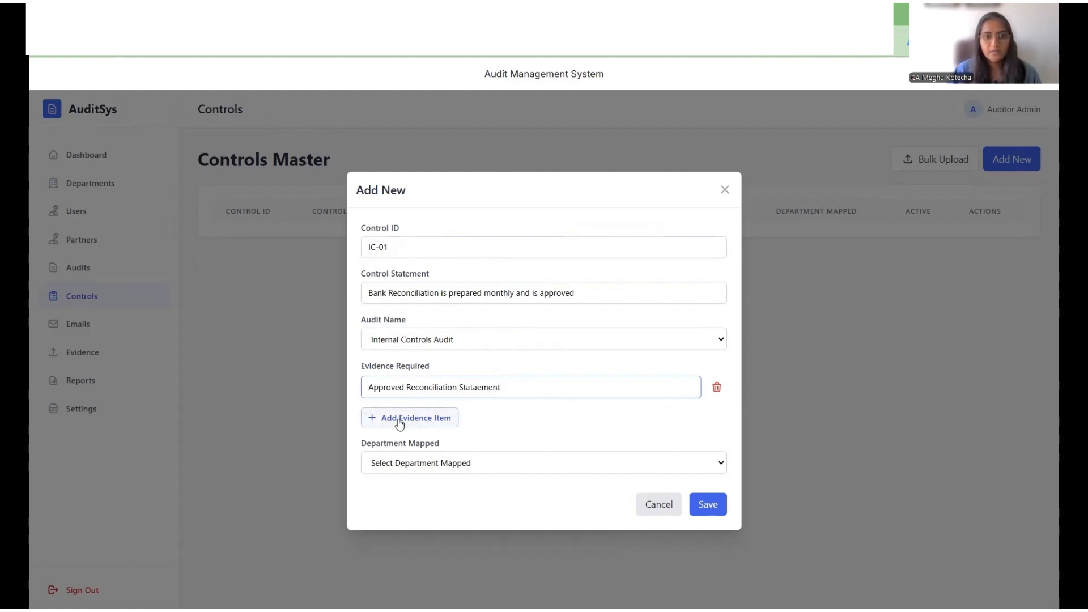
pyautogui.doubleClick(475, 394)
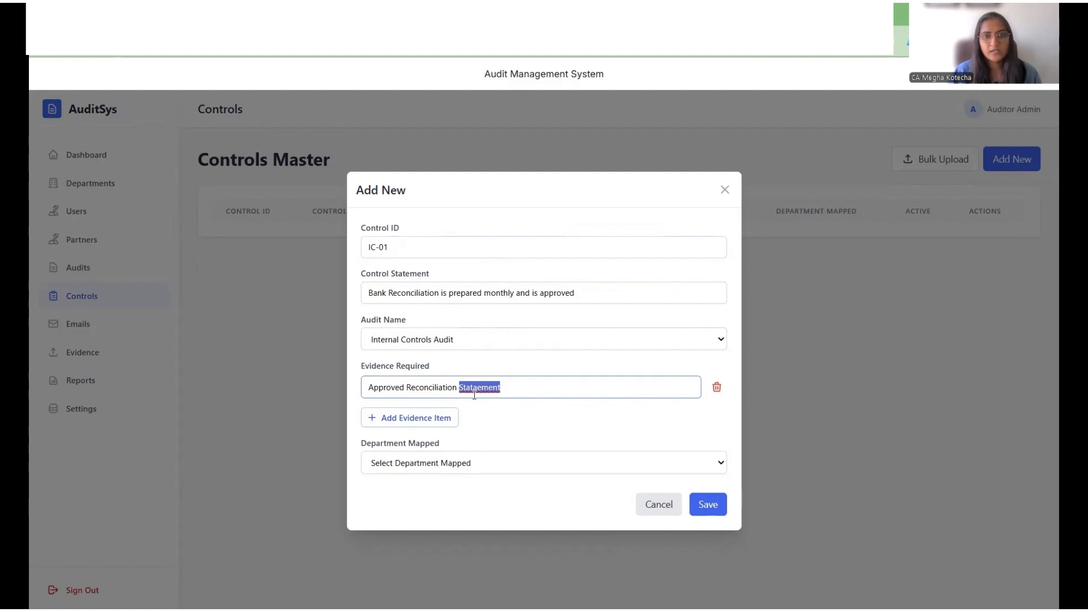
pyautogui.write('Statement')
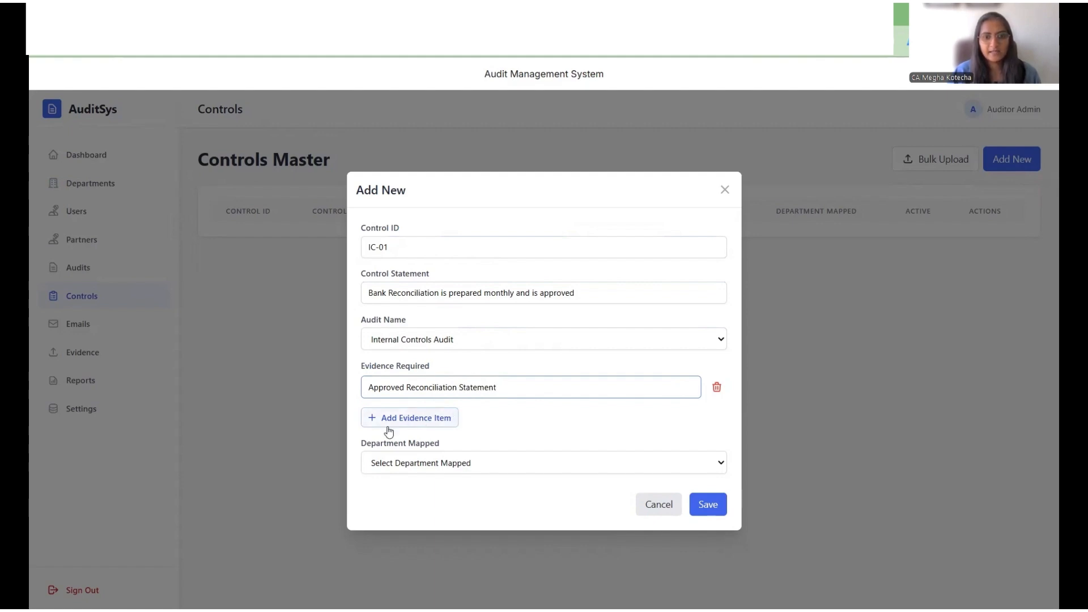
# Step: Map the control to the Finance department and save it
pyautogui.click(455, 465)
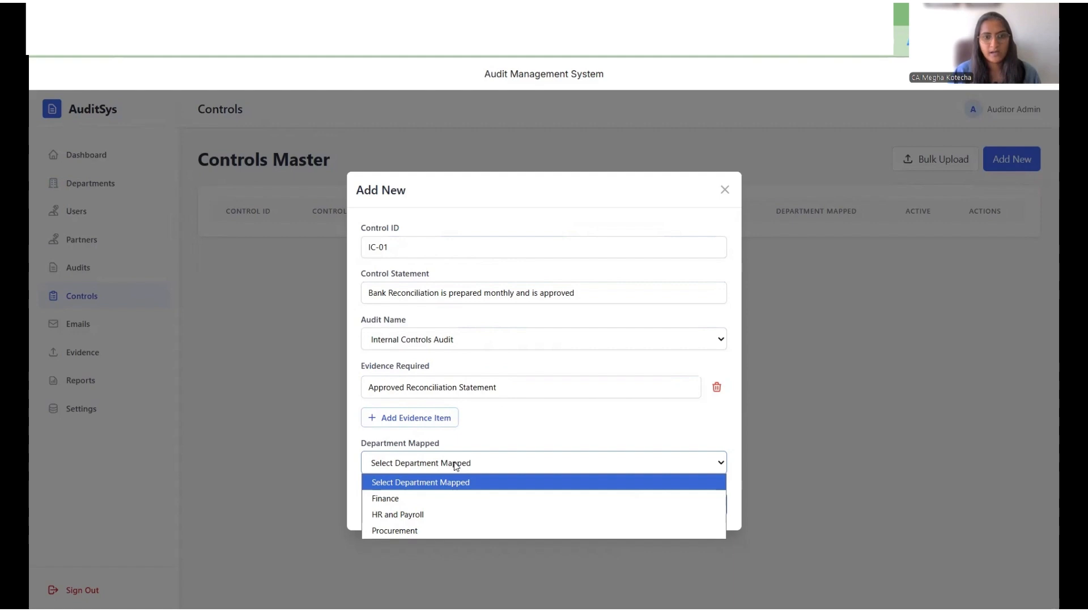
pyautogui.click(459, 499)
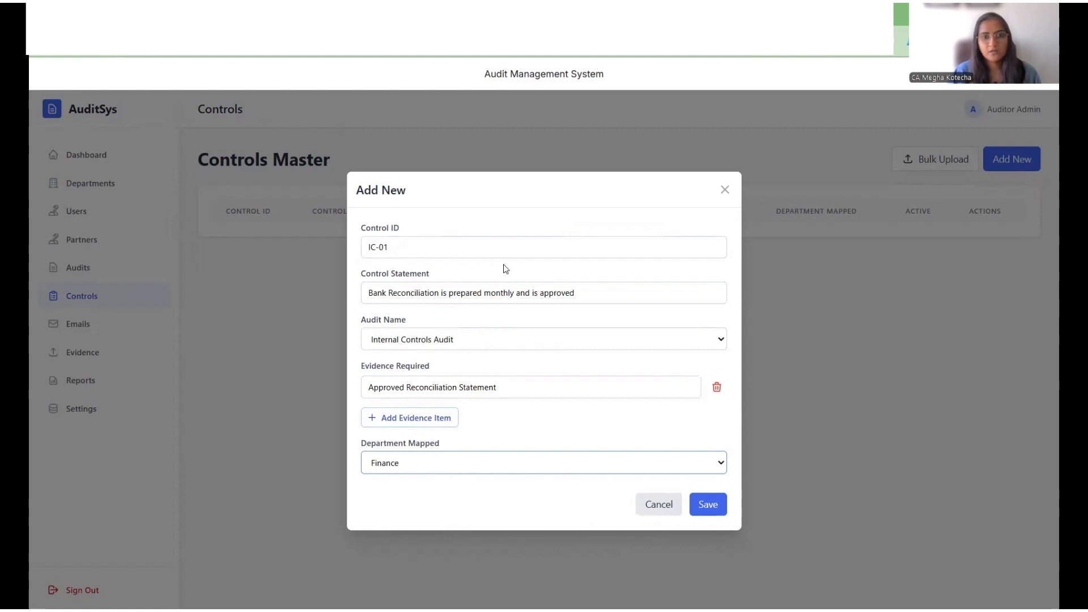
pyautogui.click(718, 506)
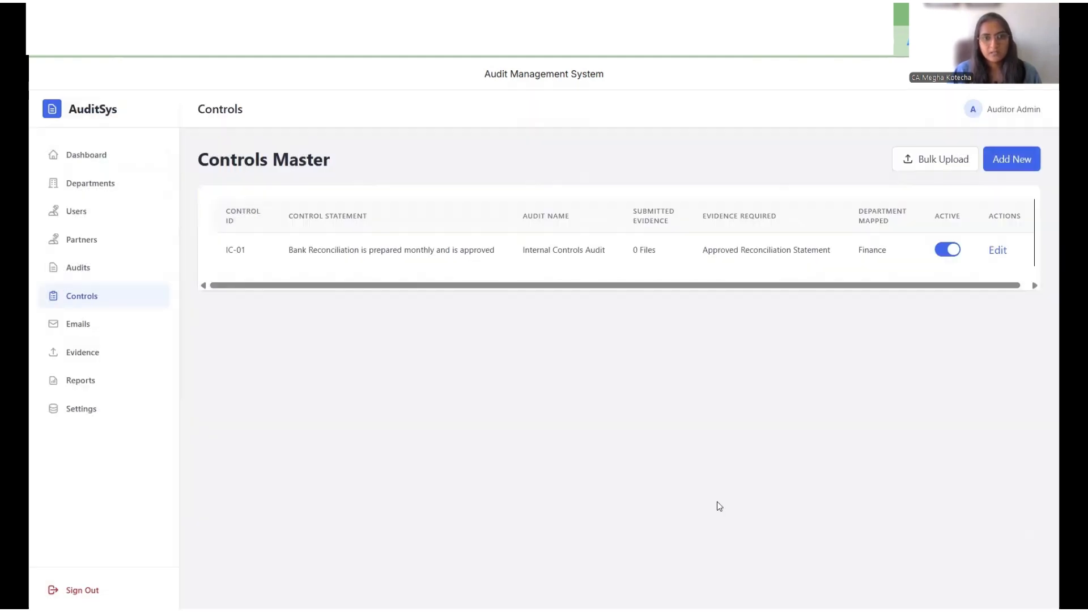
# Step: Open a new control in the Controls master and set its Control ID to IC-02
pyautogui.click(1015, 159)
pyautogui.doubleClick(495, 248)
pyautogui.hotkey('ctrl', 'a')
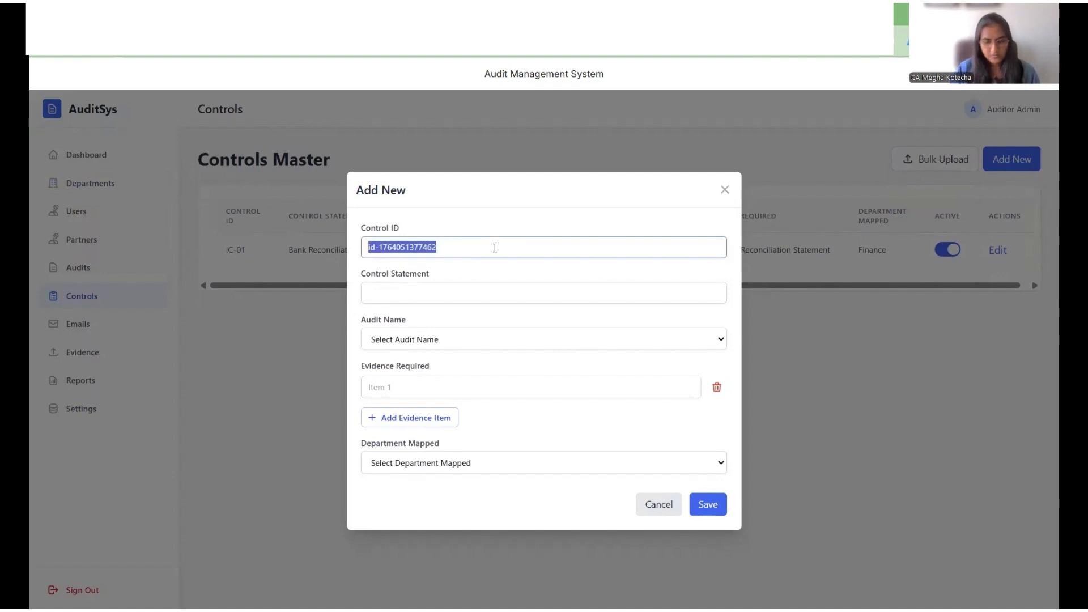
pyautogui.write('IC-02')
pyautogui.press('Tab')
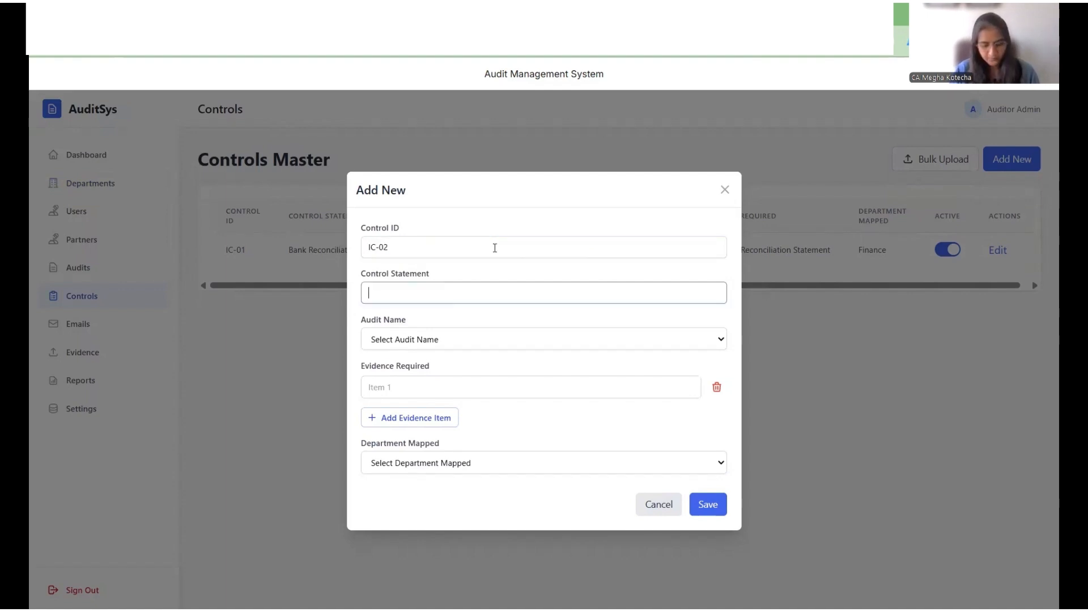
# Step: Enter the control statement Vendor Payments are approved by proper authority
pyautogui.write('Vendor Payment ')
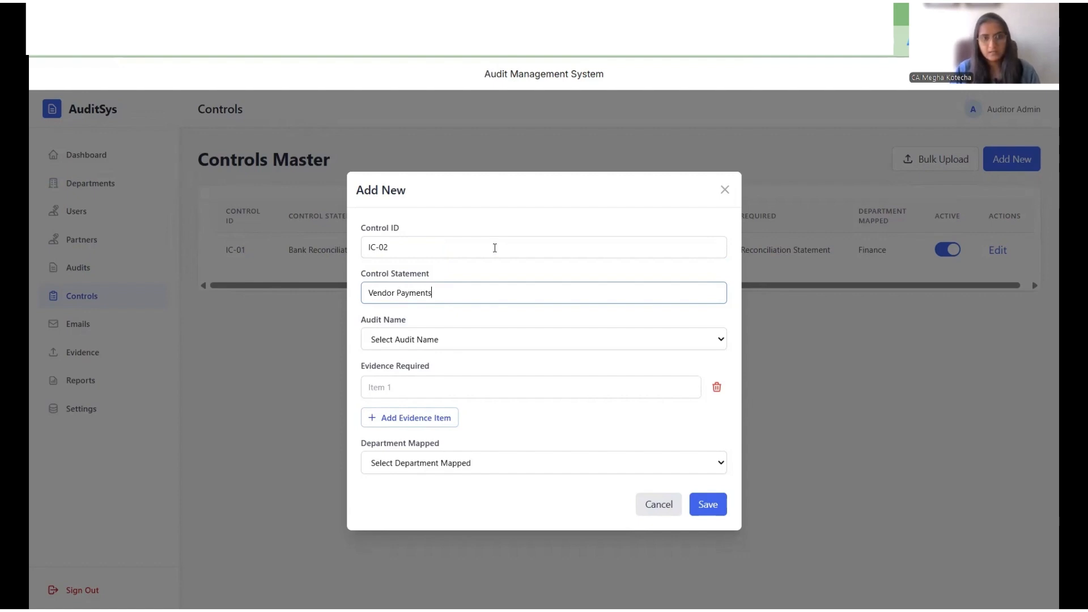
pyautogui.write(' are approved by')
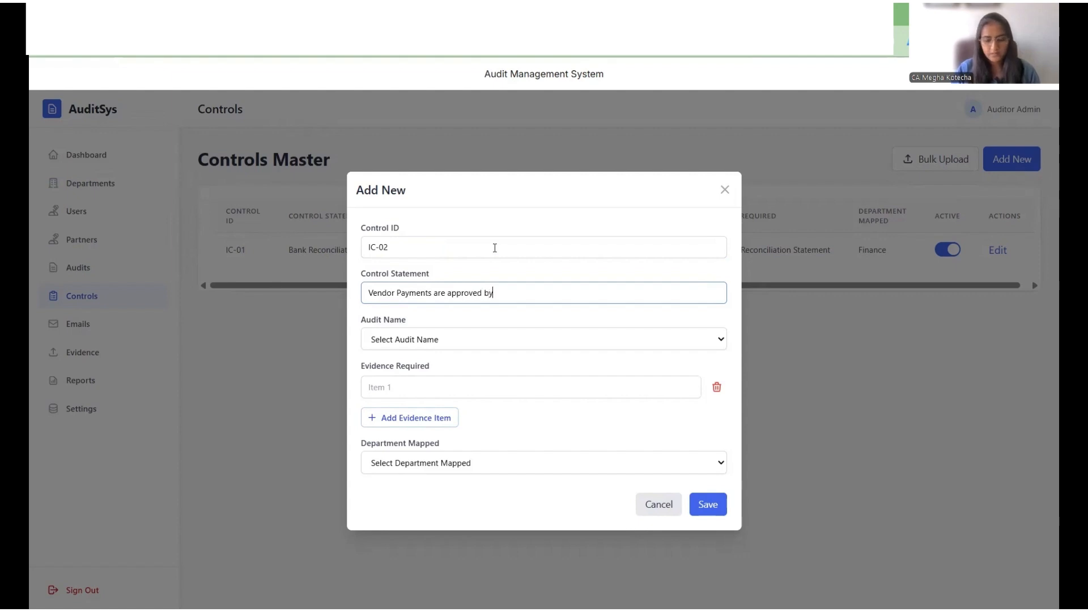
pyautogui.write(' proper')
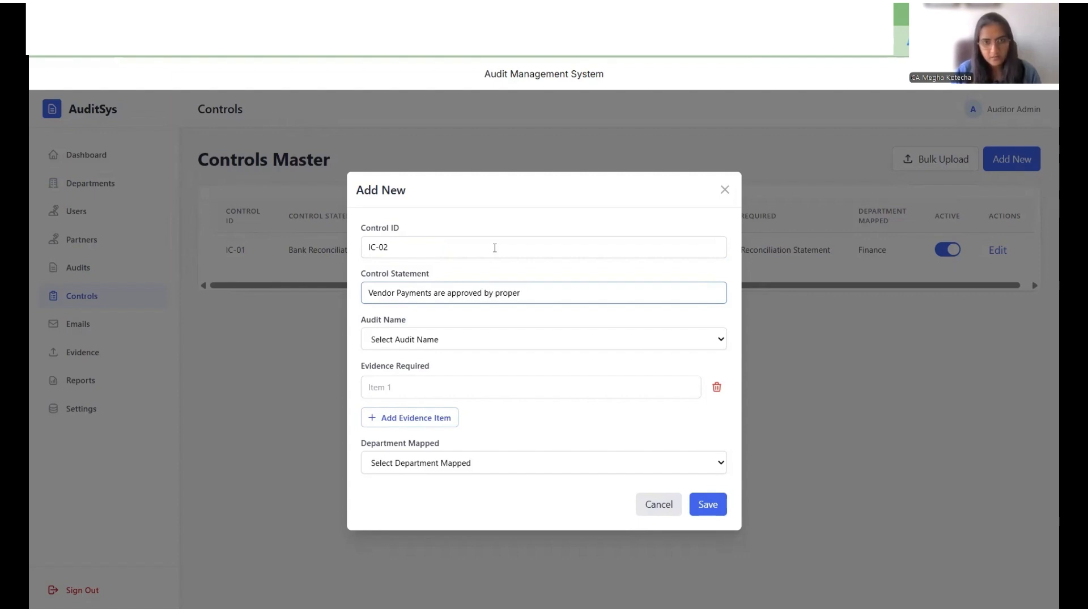
pyautogui.write(' author')
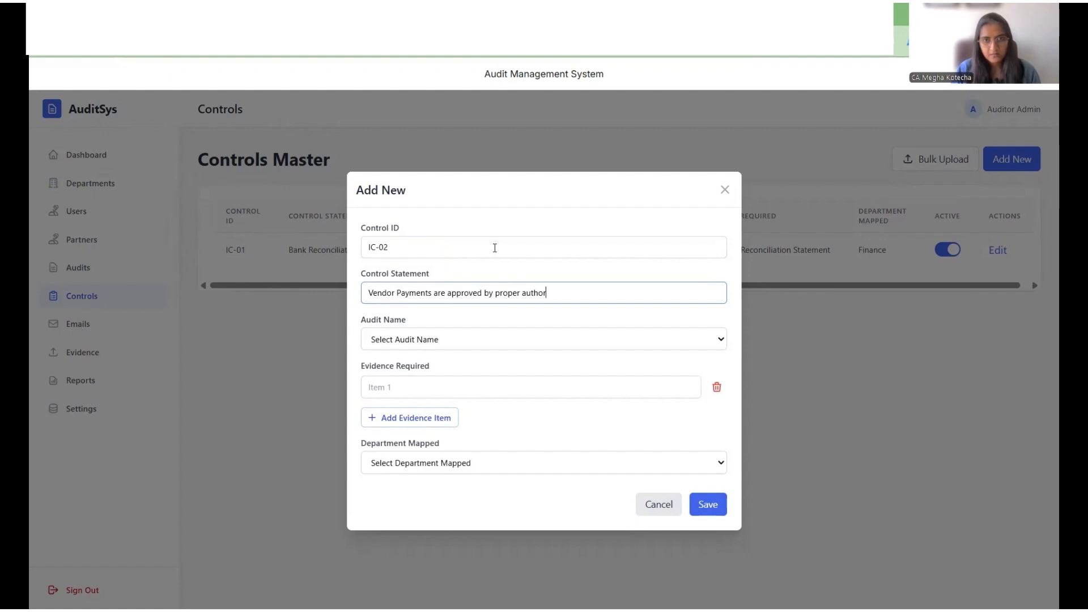
pyautogui.write('it')
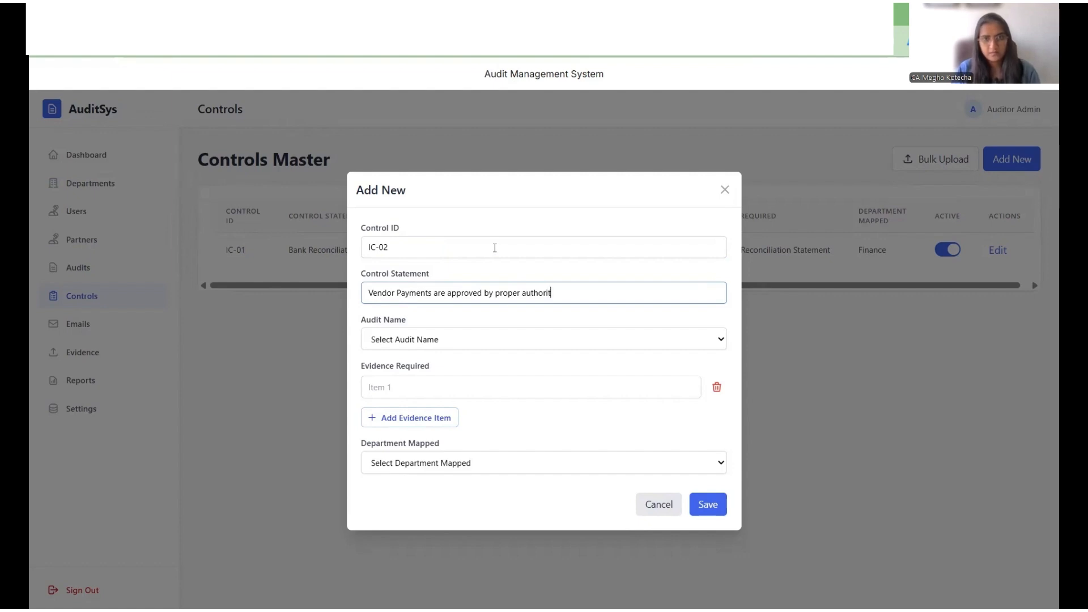
pyautogui.write('y')
pyautogui.press('Tab')
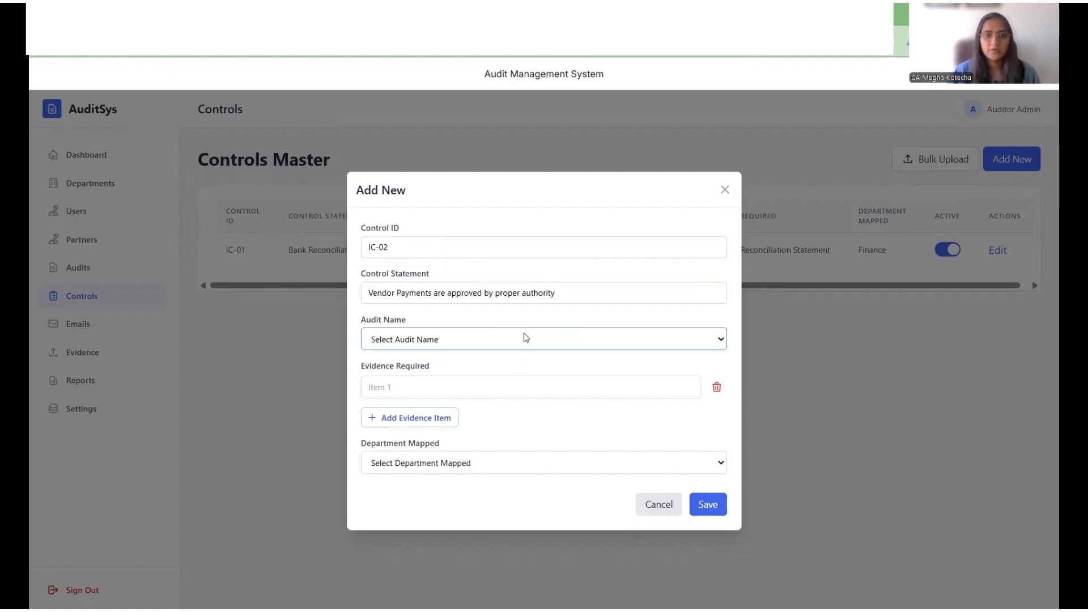
# Step: Link the control to Internal Controls Audit and enter the evidence item Approved Invoice
pyautogui.click(516, 345)
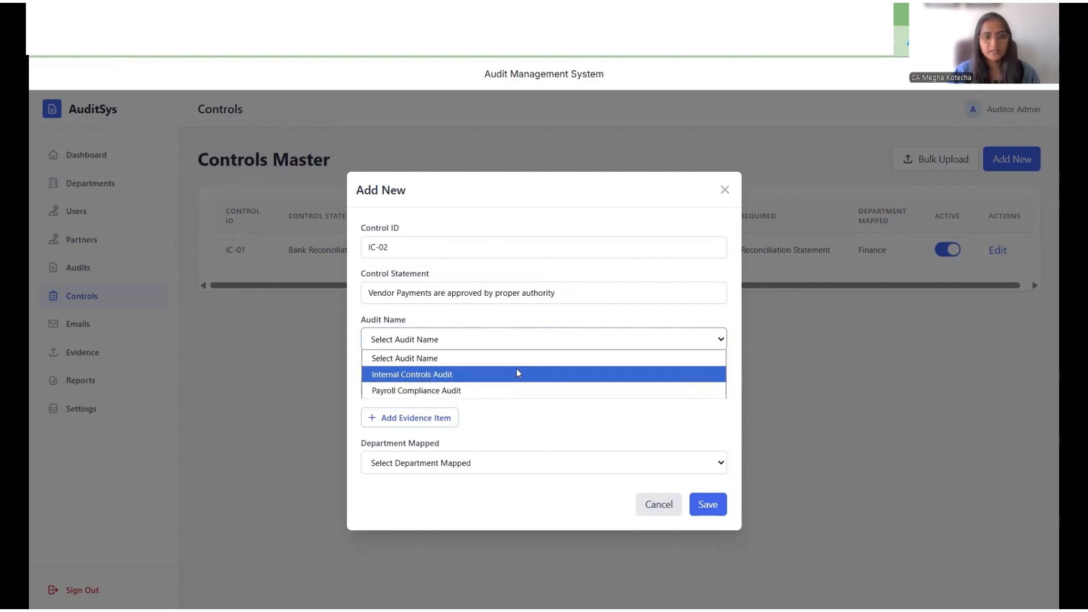
pyautogui.click(517, 373)
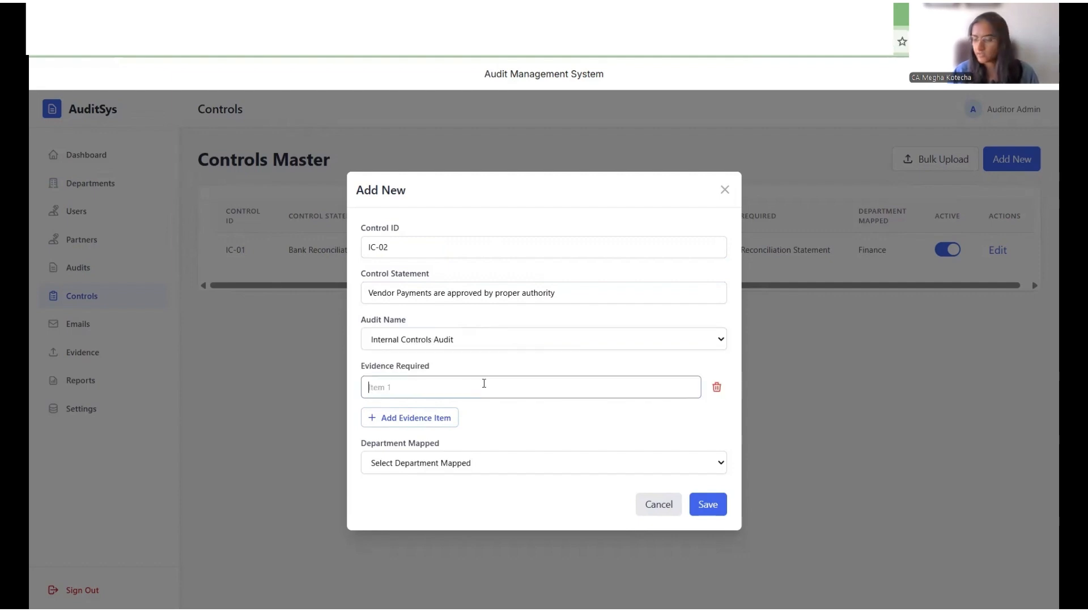
pyautogui.write('Appro')
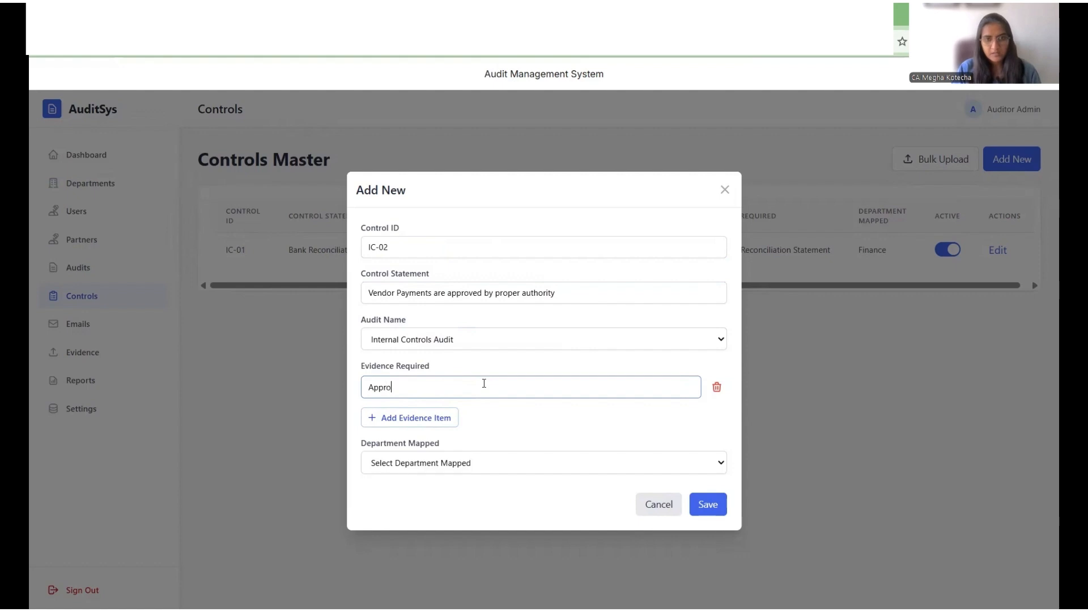
pyautogui.write('ved Invoi')
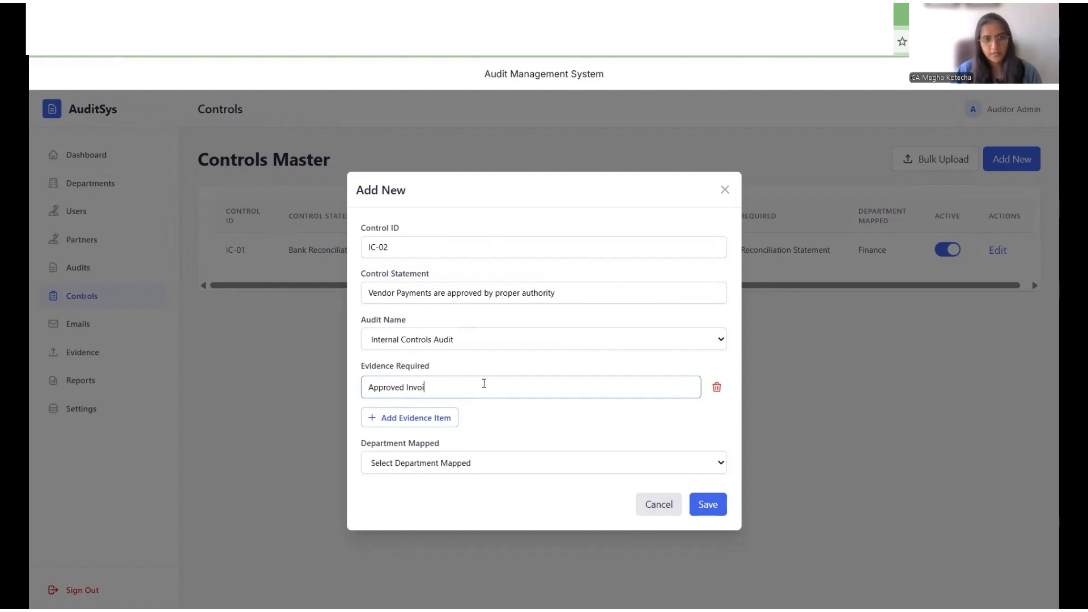
pyautogui.write('ce')
# Step: Add a second evidence item named Payment Proof
pyautogui.click(445, 418)
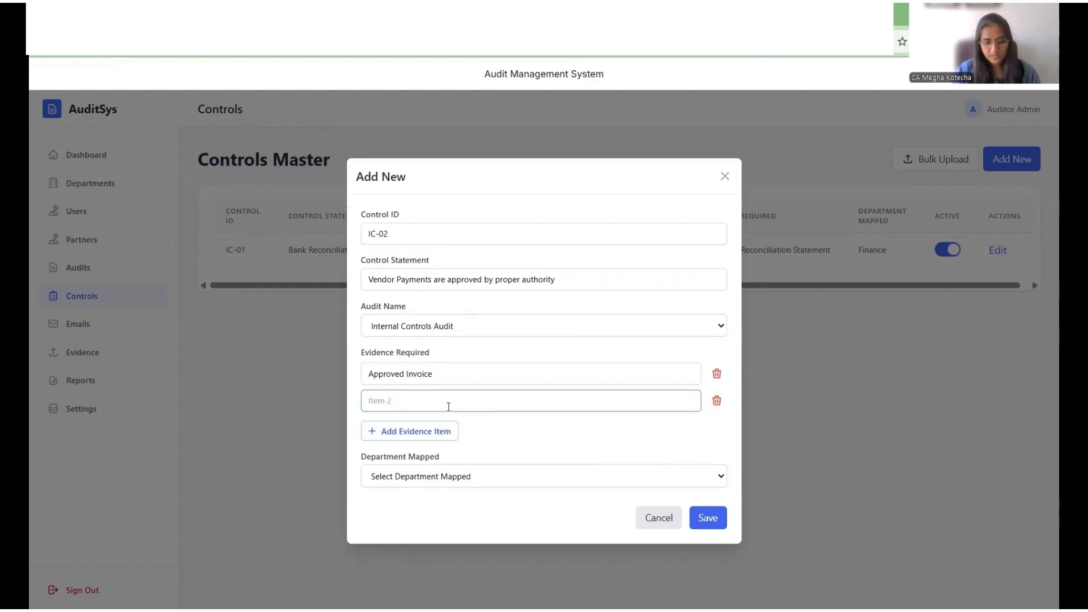
pyautogui.write('Paymnet')
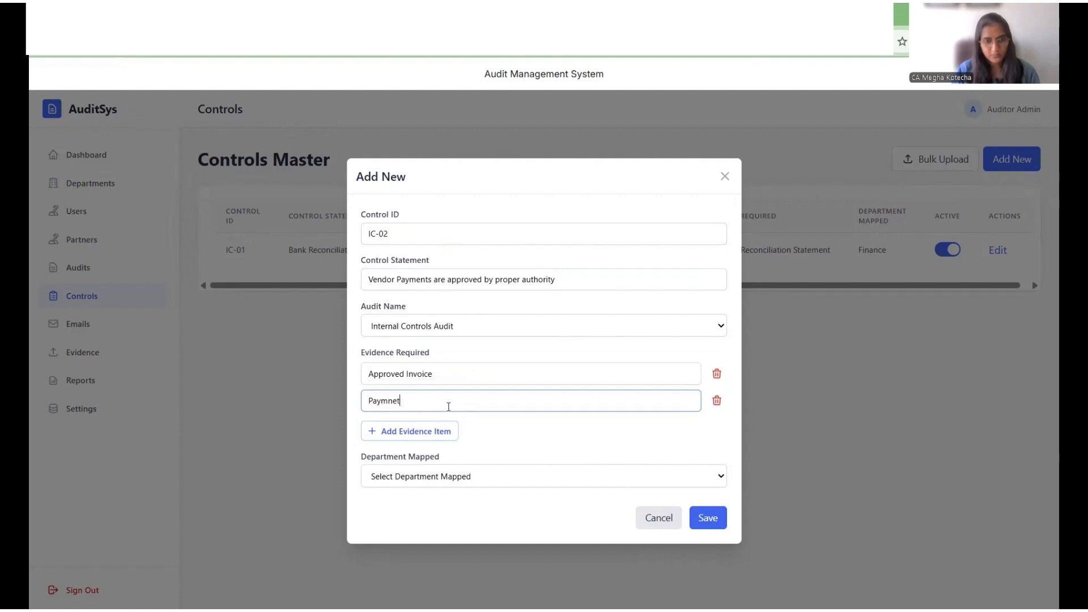
pyautogui.press('BackSpace')
pyautogui.press('BackSpace')
pyautogui.press('BackSpace')
pyautogui.write('ent Pro')
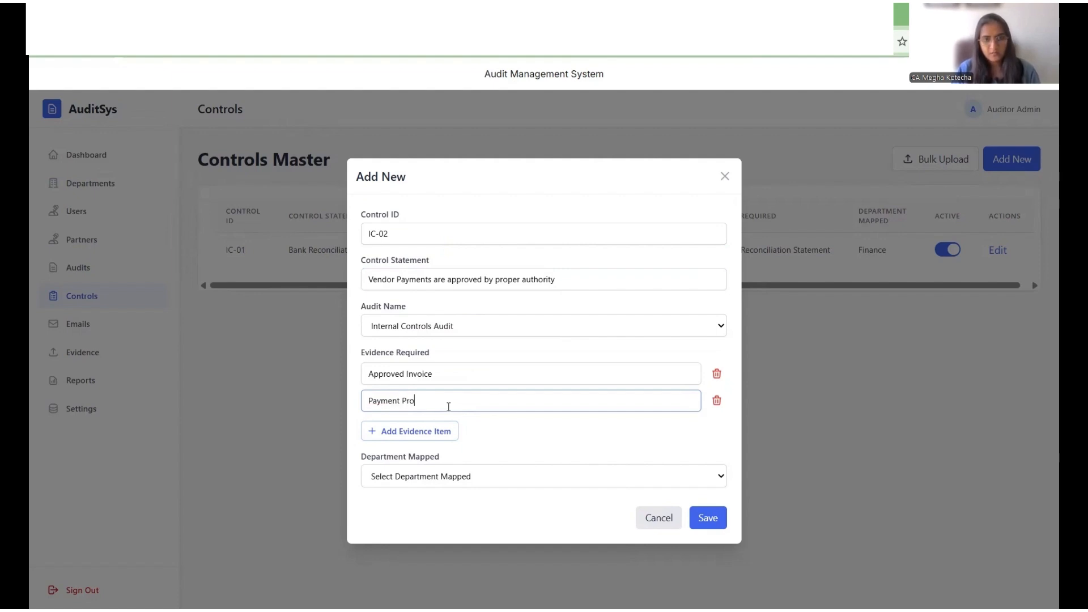
pyautogui.write('of')
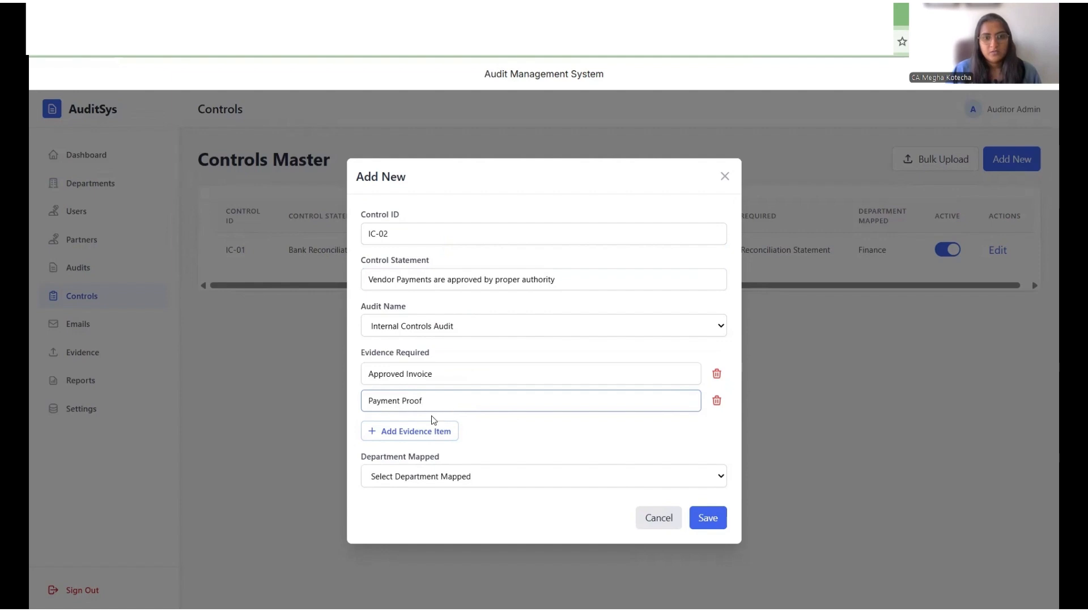
# Step: Map the control to the Procurement department and save it
pyautogui.click(454, 479)
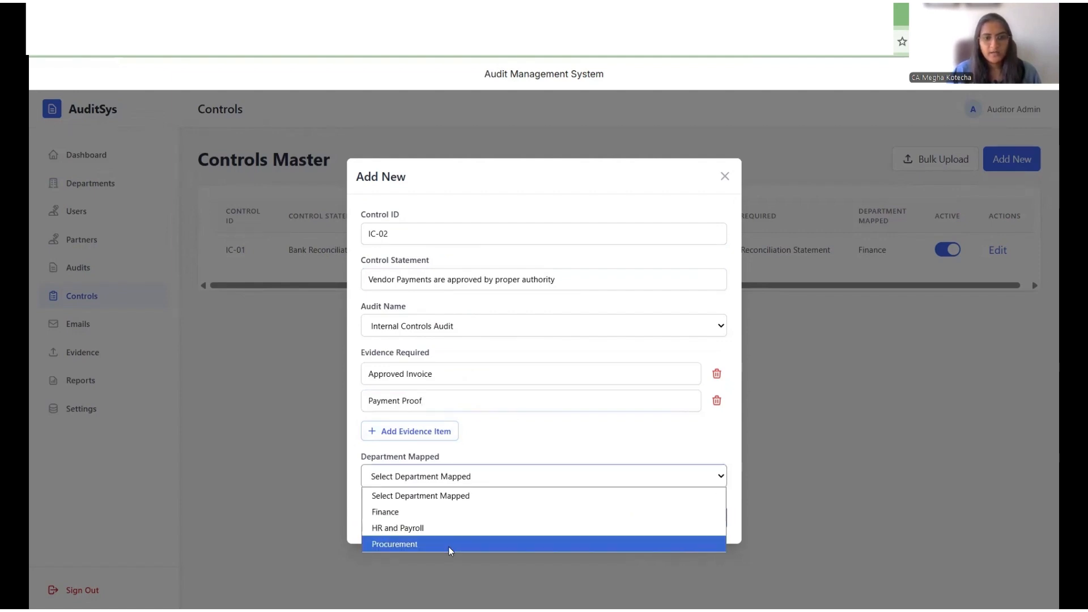
pyautogui.click(447, 547)
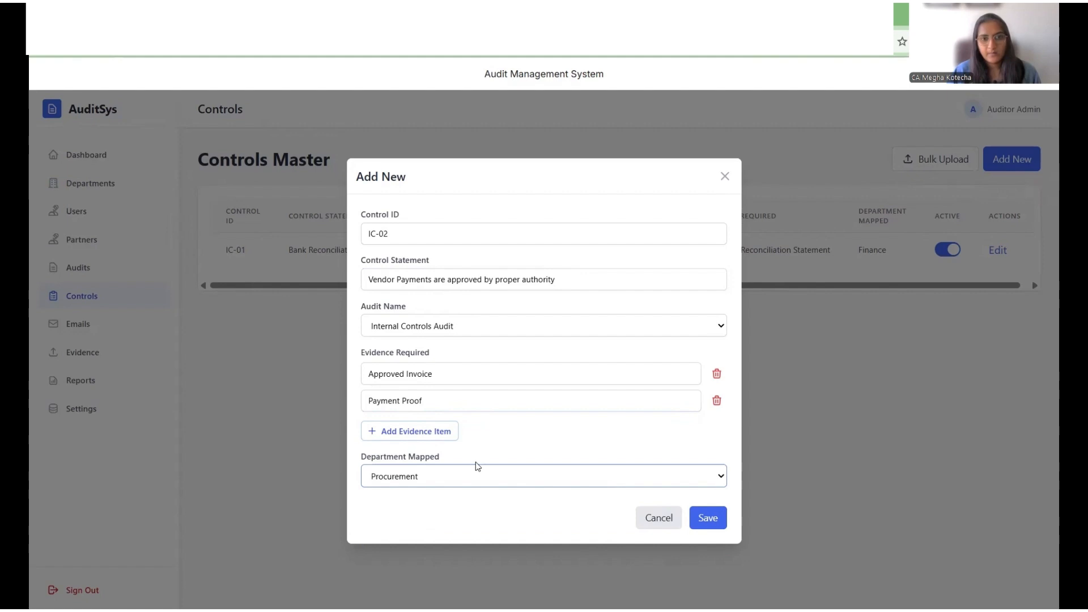
pyautogui.click(708, 517)
# Step: Open another new control and set its Control ID to PC-01
pyautogui.click(1009, 170)
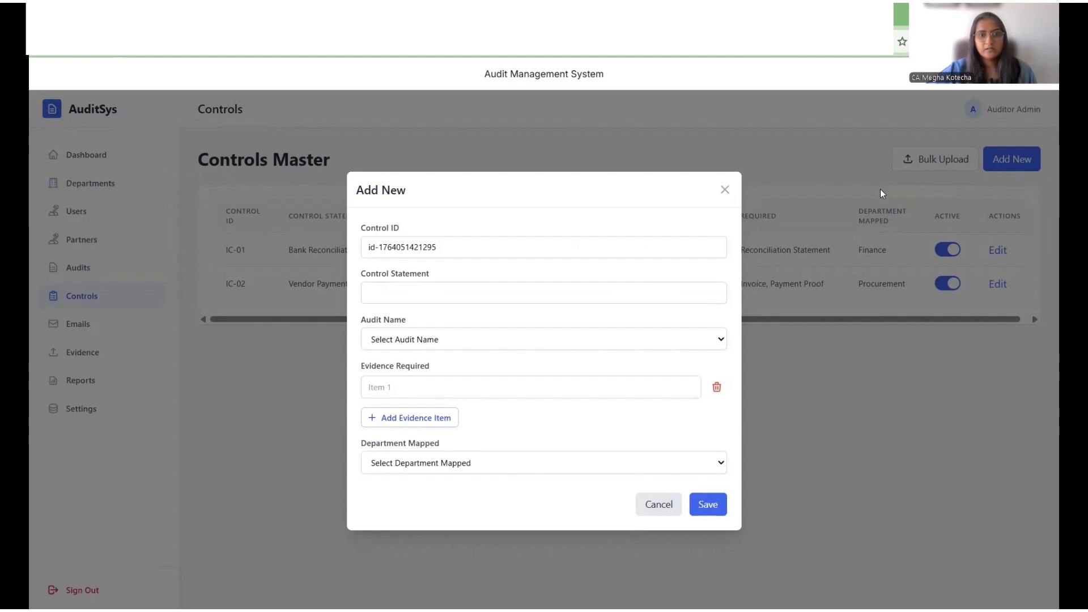
pyautogui.tripleClick(558, 247)
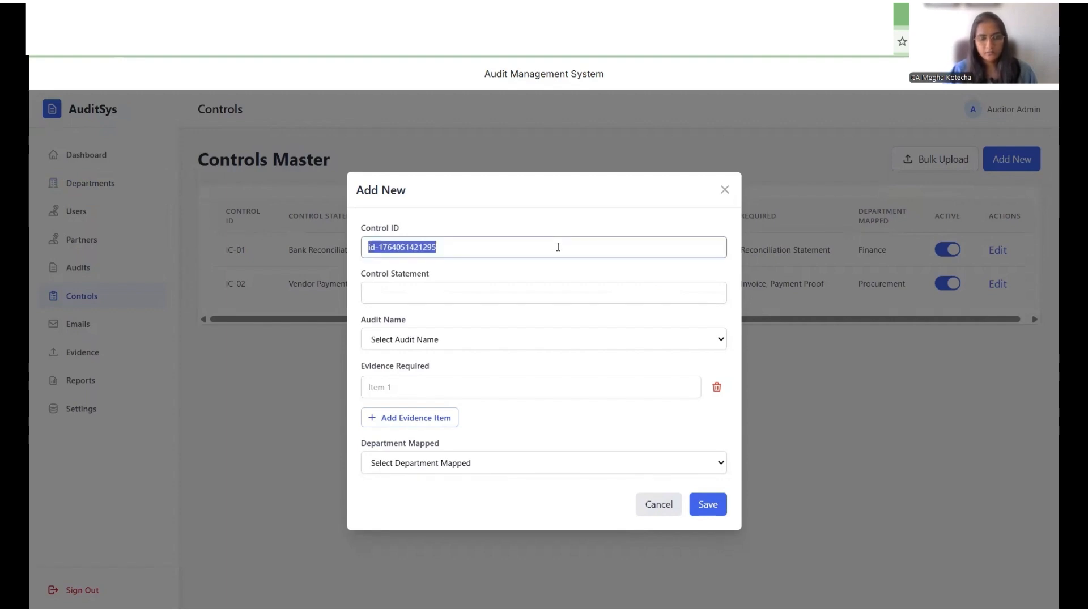
pyautogui.press('BackSpace')
pyautogui.write('PC-01')
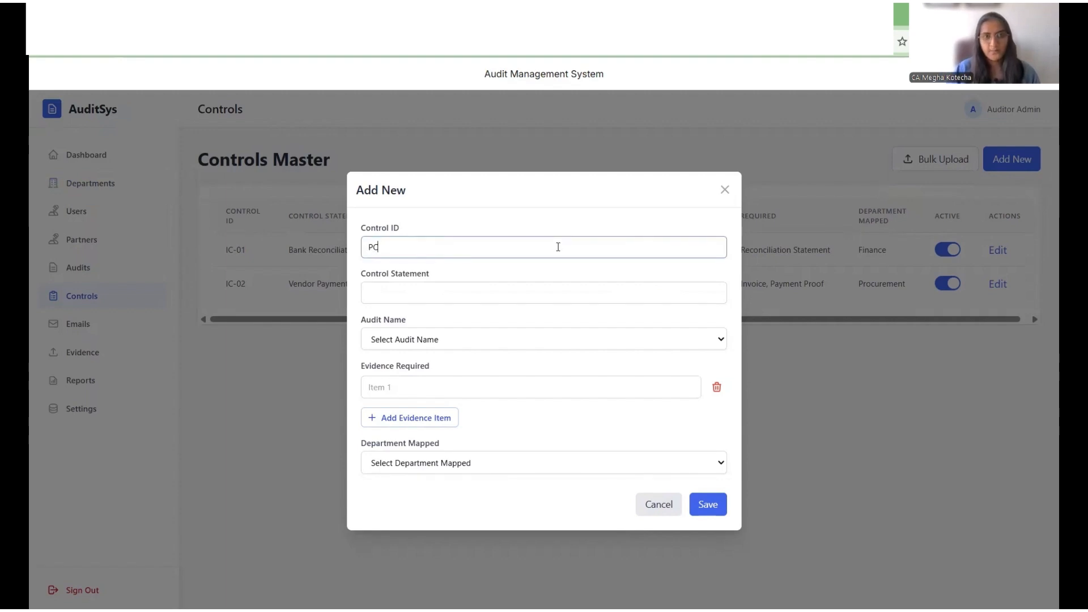
pyautogui.press('Tab')
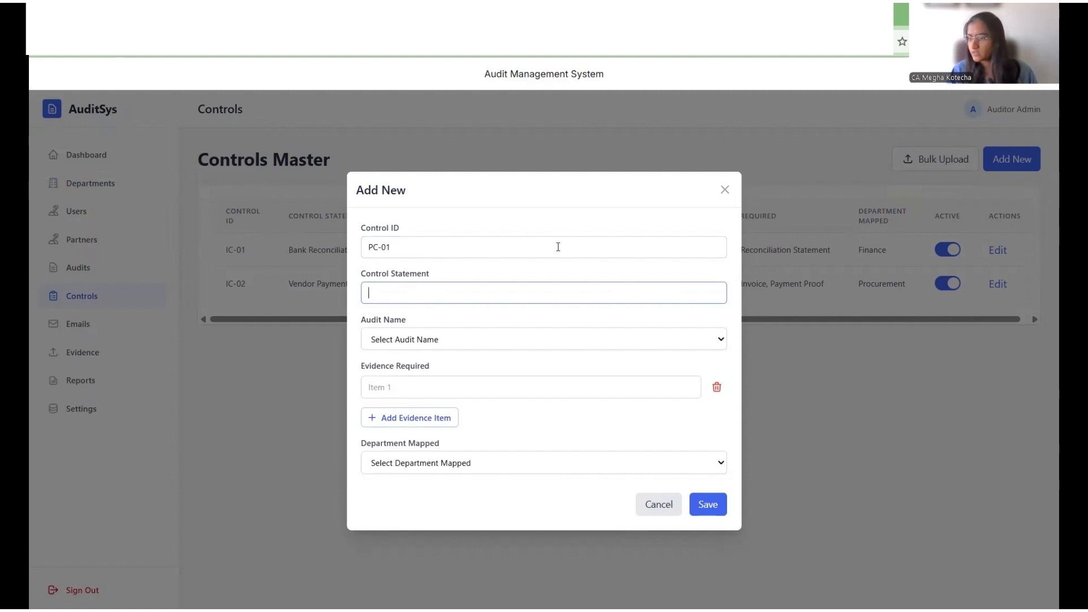
# Step: Enter the control statement Statutory Return Filing for PF and ESIC
pyautogui.write('S')
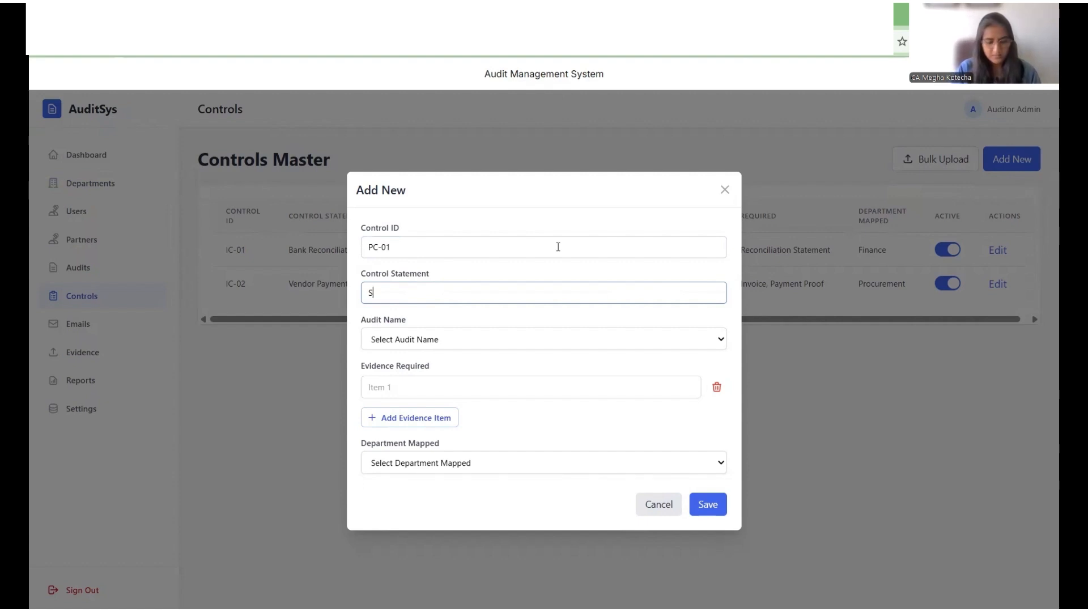
pyautogui.write('tatutory Ret')
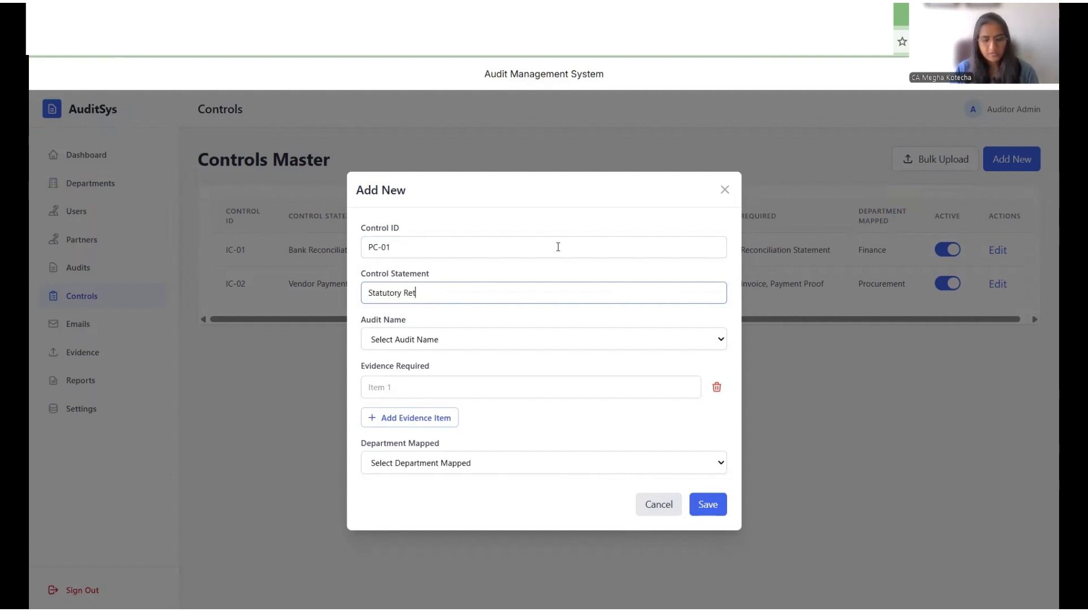
pyautogui.write('urn Filing ')
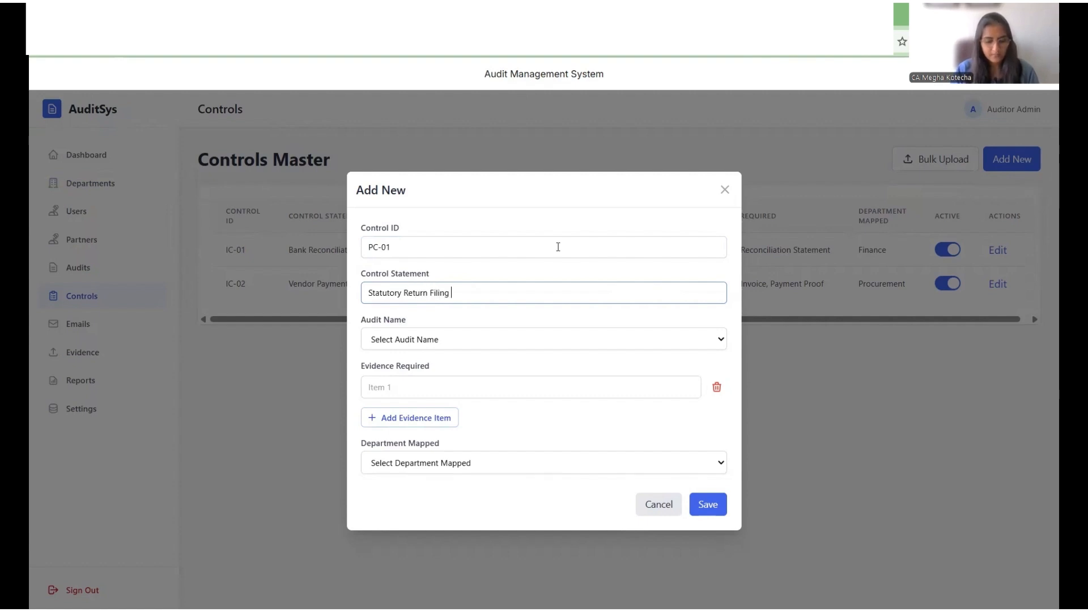
pyautogui.write('for PF and ESIC')
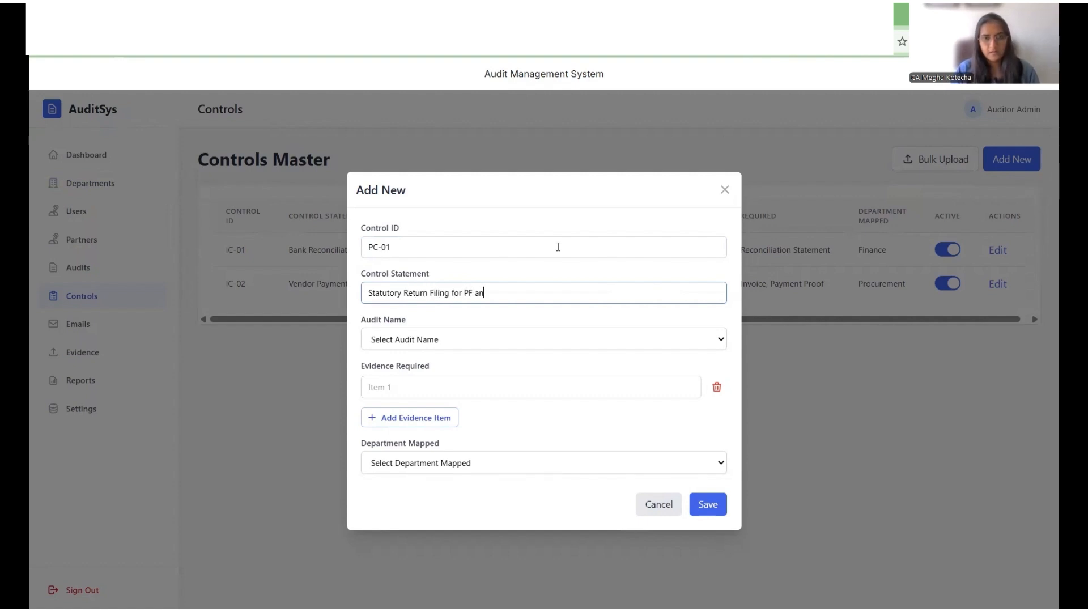
pyautogui.press('Tab')
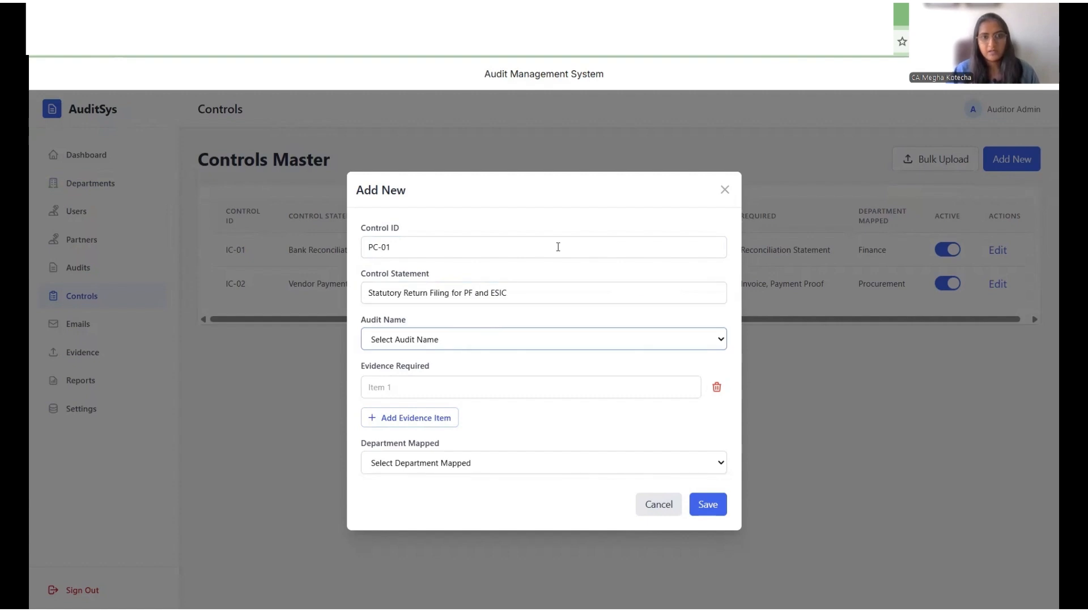
# Step: Link the control to Payroll Compliance Audit and enter the evidence item PF Challans and Returns
pyautogui.click(492, 340)
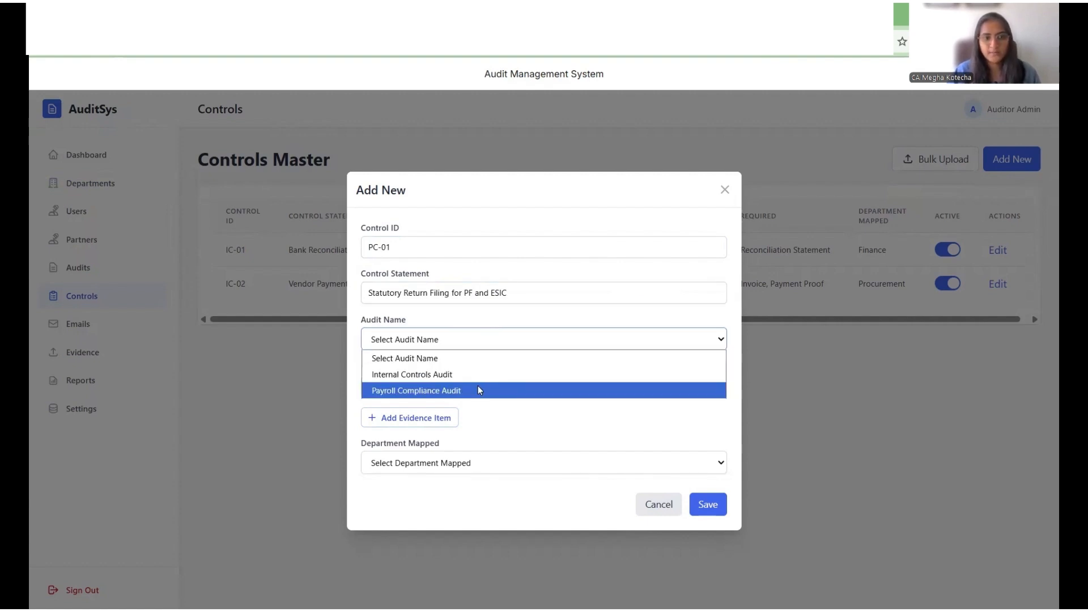
pyautogui.click(478, 390)
pyautogui.click(470, 388)
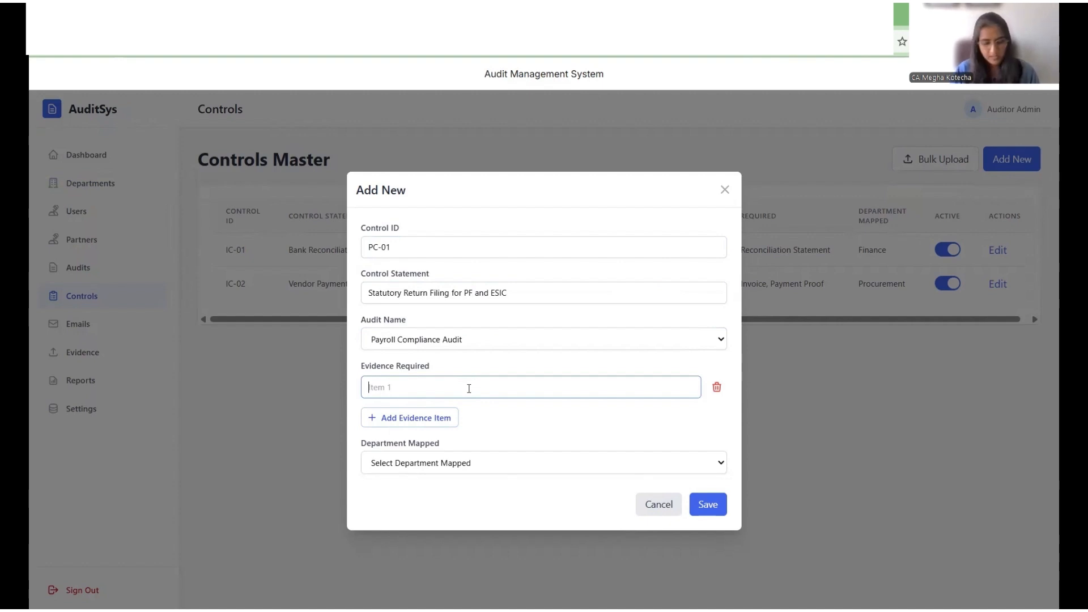
pyautogui.write('PF Challans a')
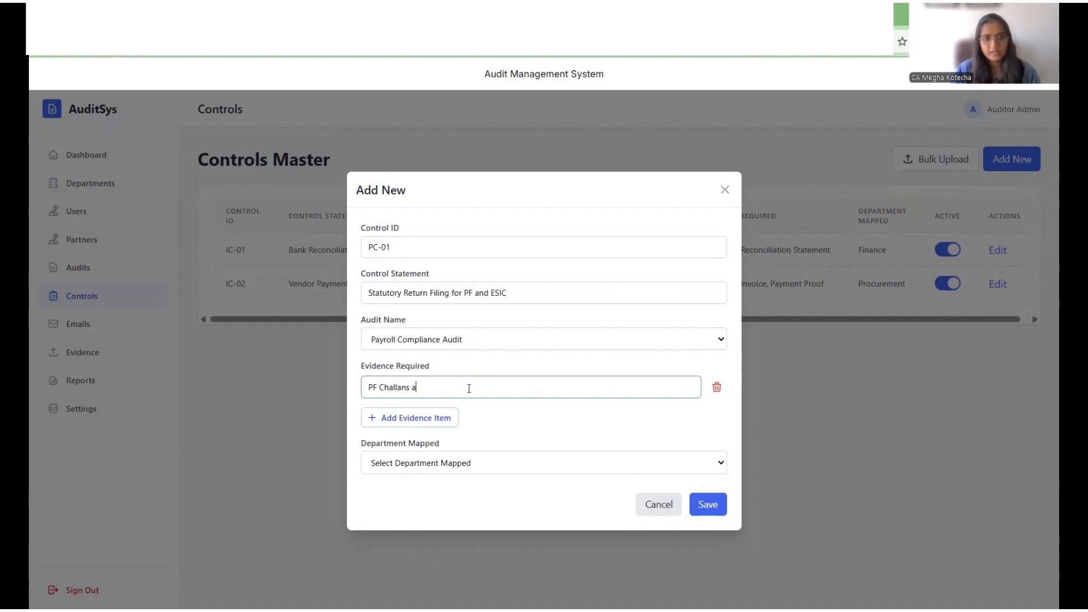
pyautogui.write('nd ')
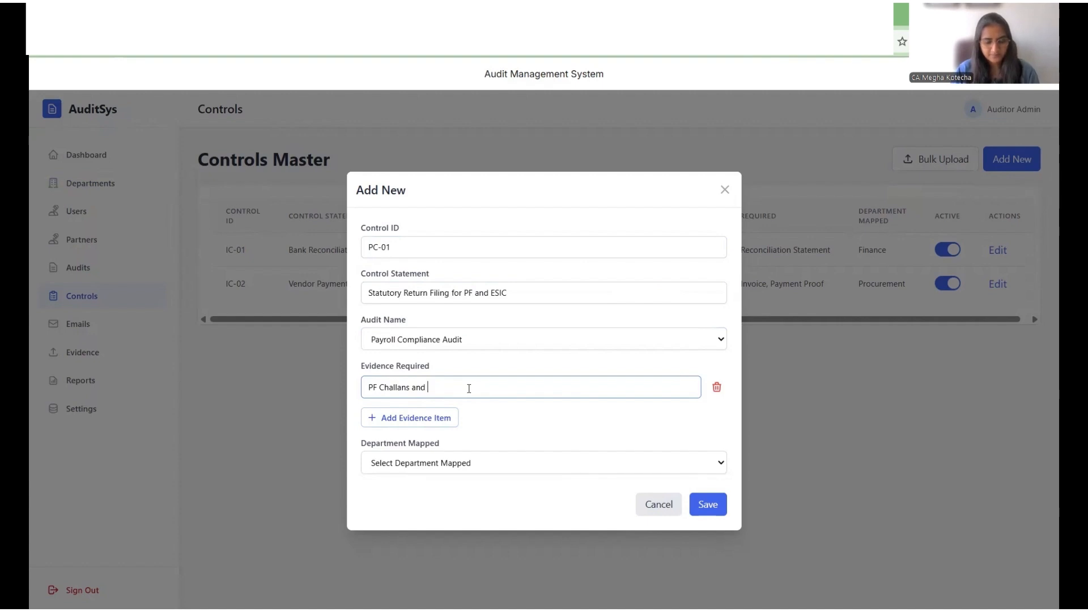
pyautogui.write('Returns')
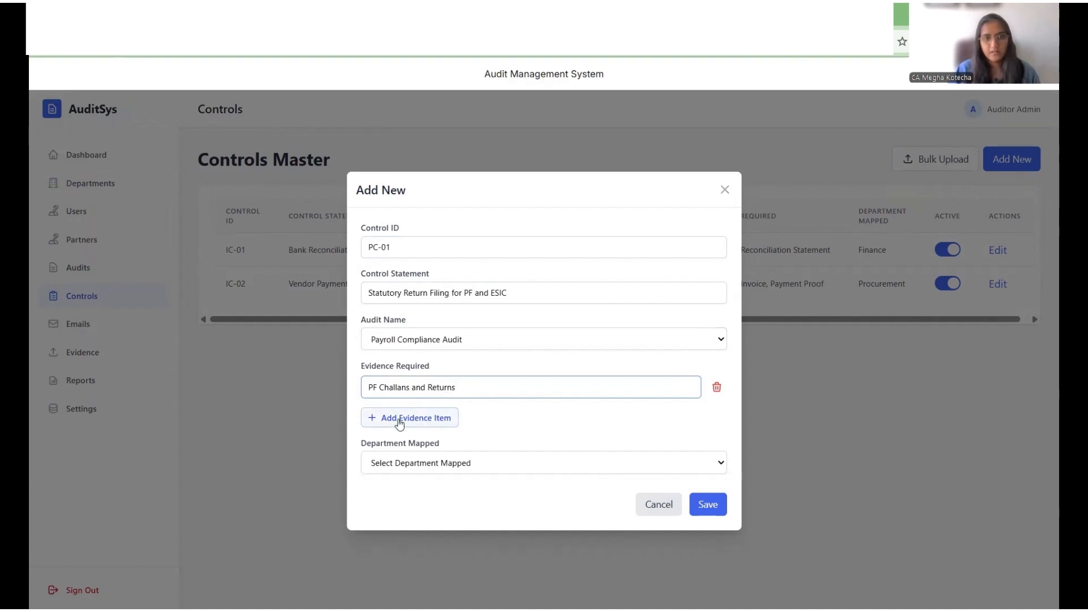
# Step: Add a second evidence item ESIC Challans and Returns and map the control to the HR and Payroll department
pyautogui.click(396, 418)
pyautogui.doubleClick(433, 383)
pyautogui.tripleClick(432, 385)
pyautogui.hotkey('ctrl', 'c')
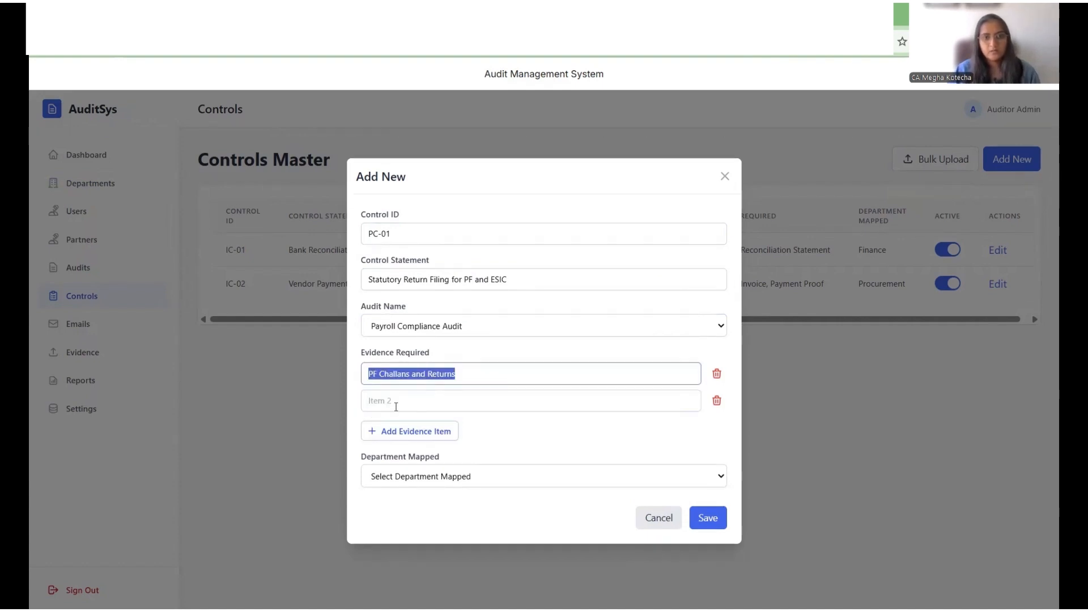
pyautogui.click(365, 400)
pyautogui.hotkey('ctrl', 'v')
pyautogui.moveTo(377, 400); pyautogui.dragTo(362, 398)
pyautogui.write('ESIC')
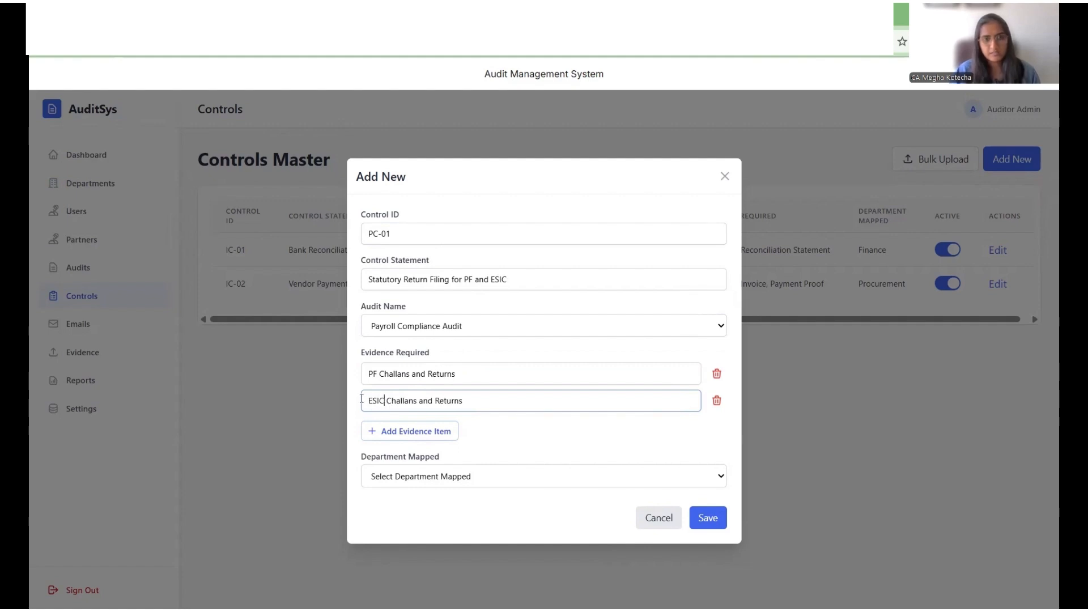
pyautogui.click(480, 476)
pyautogui.click(490, 533)
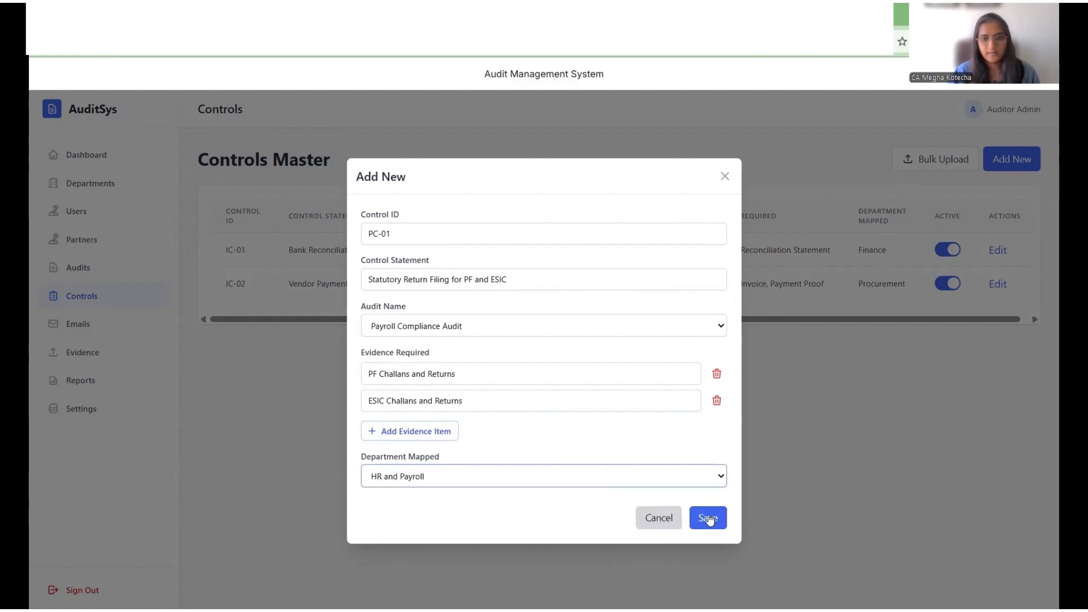
# Step: Save the PC-01 control and start adding a new partner
pyautogui.click(709, 518)
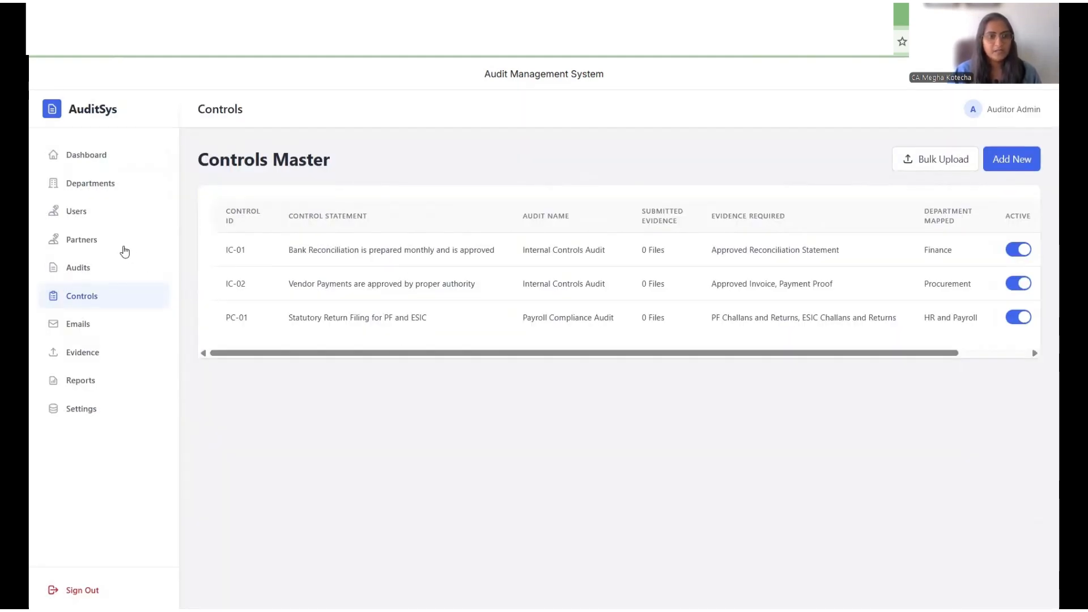
pyautogui.click(123, 248)
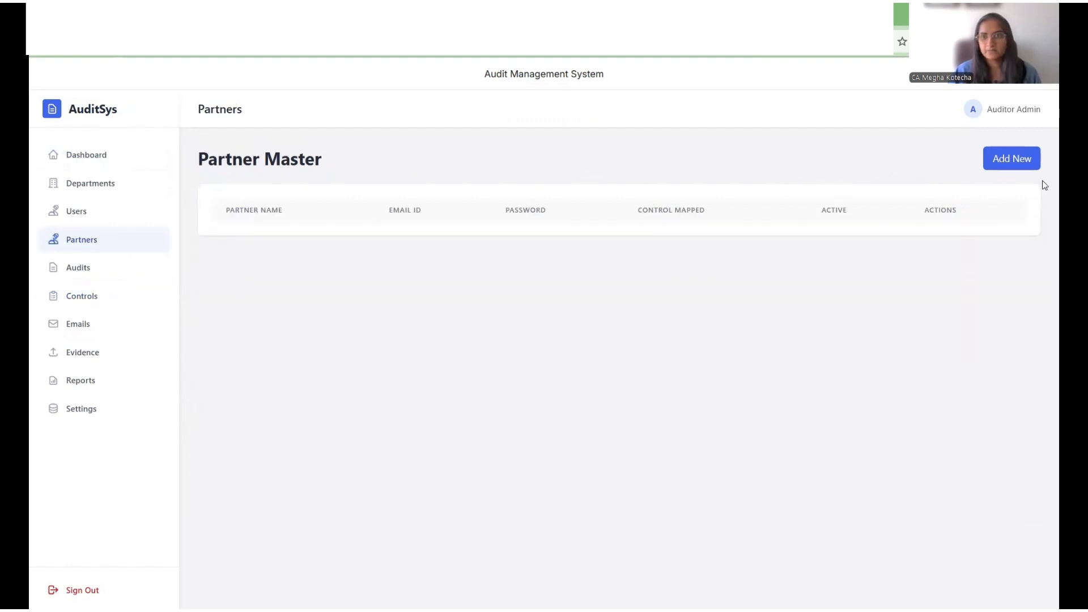
pyautogui.click(1014, 162)
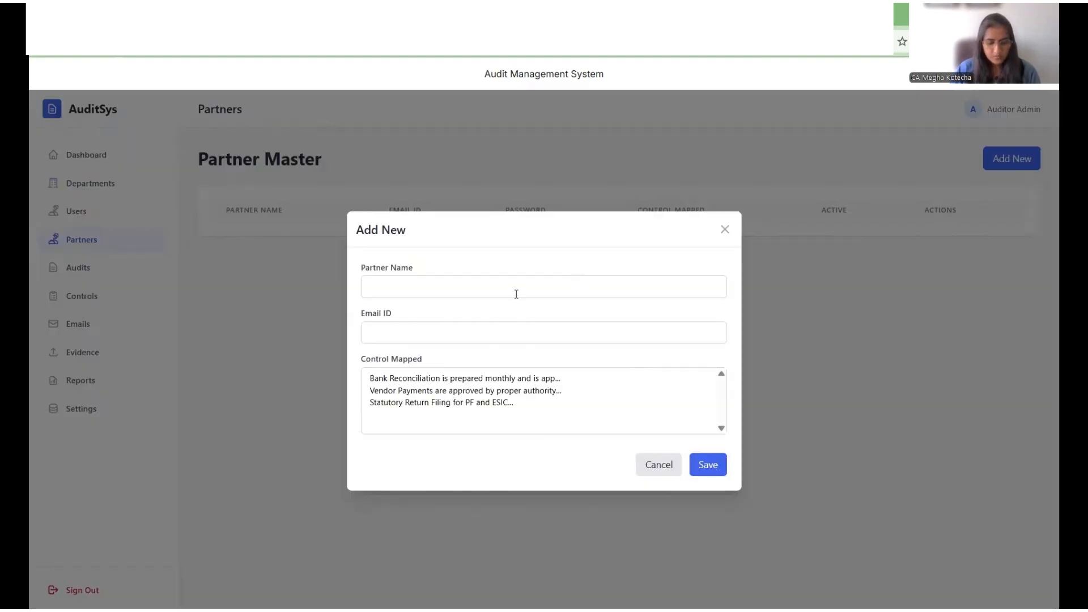
# Step: Enter the partner's full name and e-mail address, map the Bank Reconciliation control, and save the partner
pyautogui.click(516, 293)
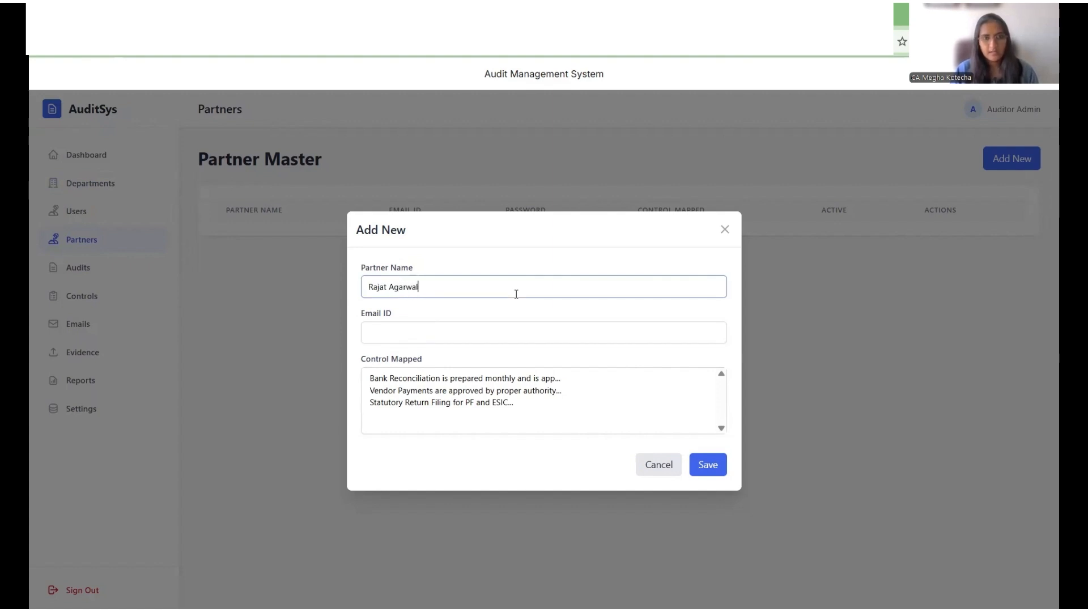
pyautogui.press('Tab')
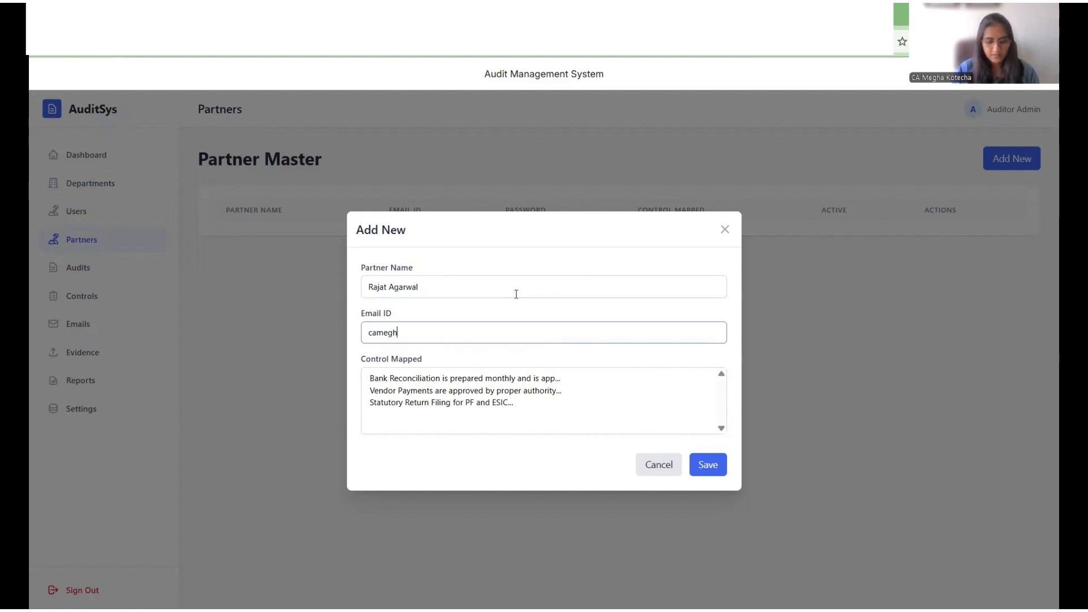
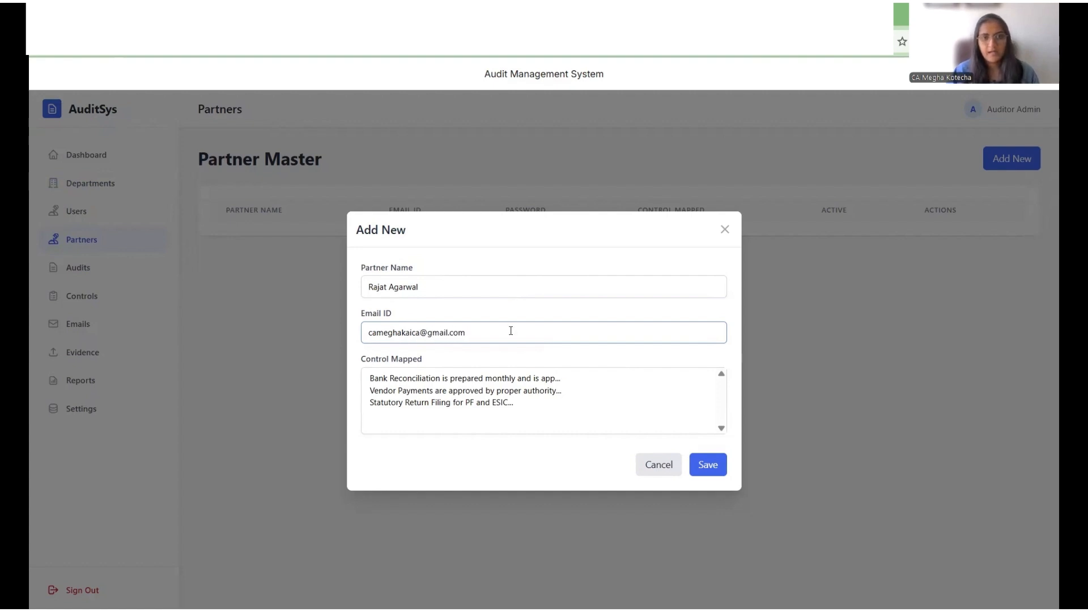
pyautogui.click(507, 379)
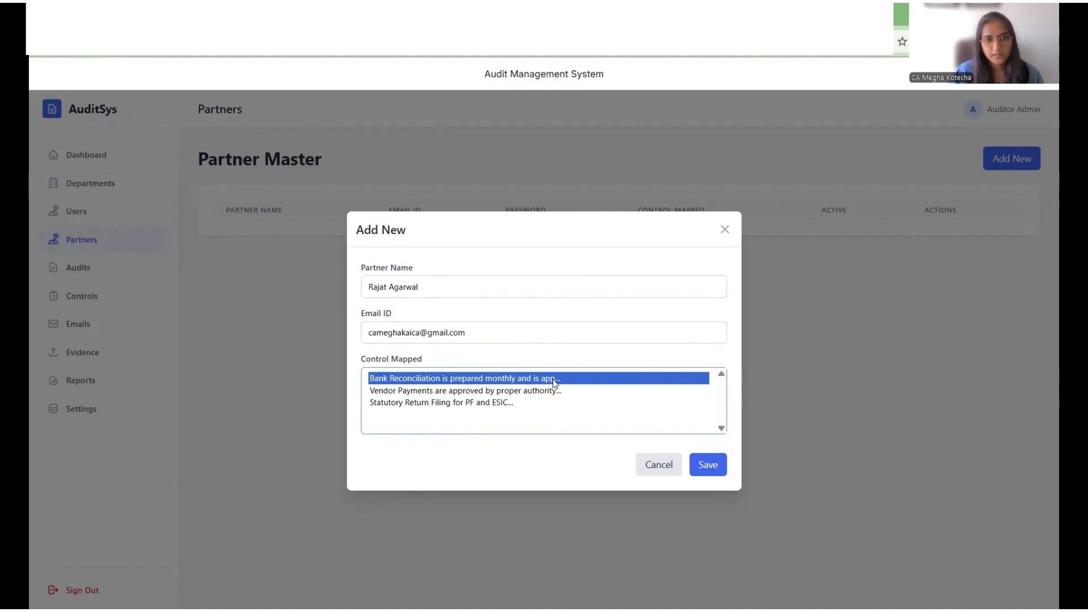
pyautogui.click(704, 465)
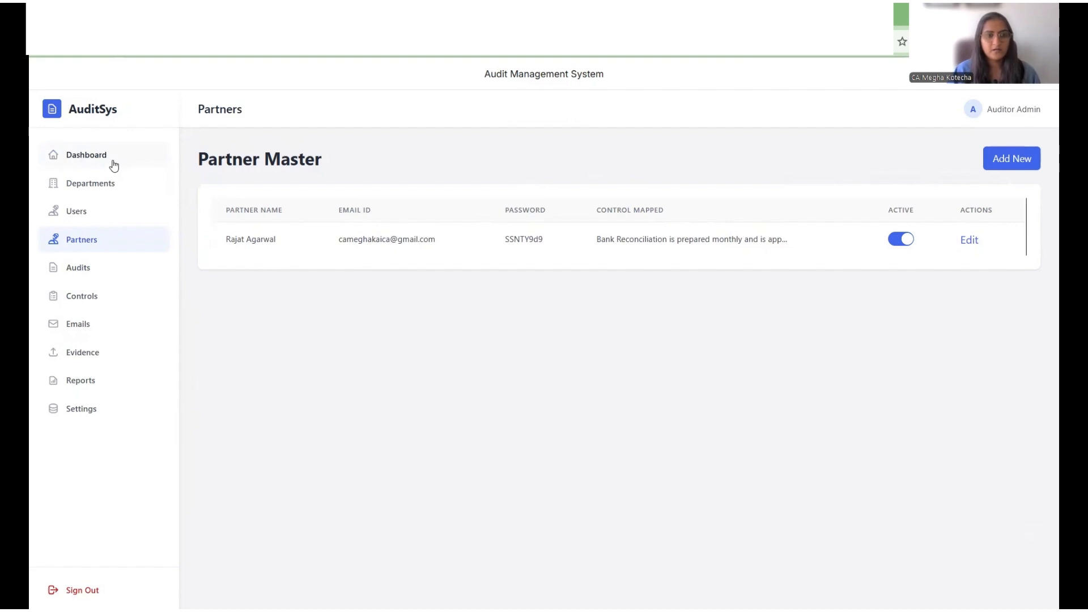
# Step: Choose Internal Controls Audit as the audit for the kickoff emails
pyautogui.click(110, 329)
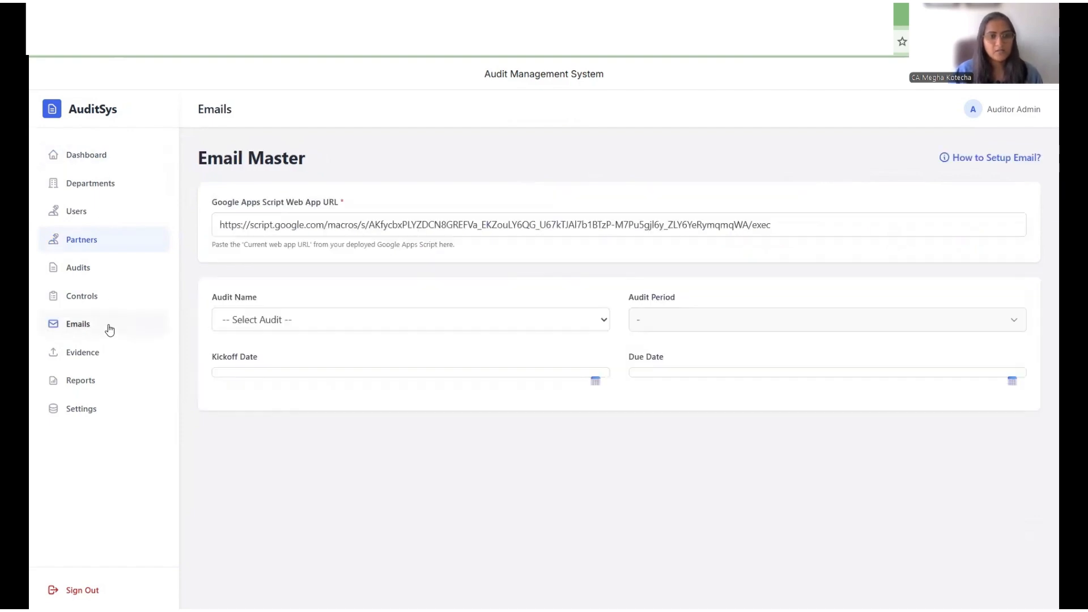
pyautogui.click(321, 323)
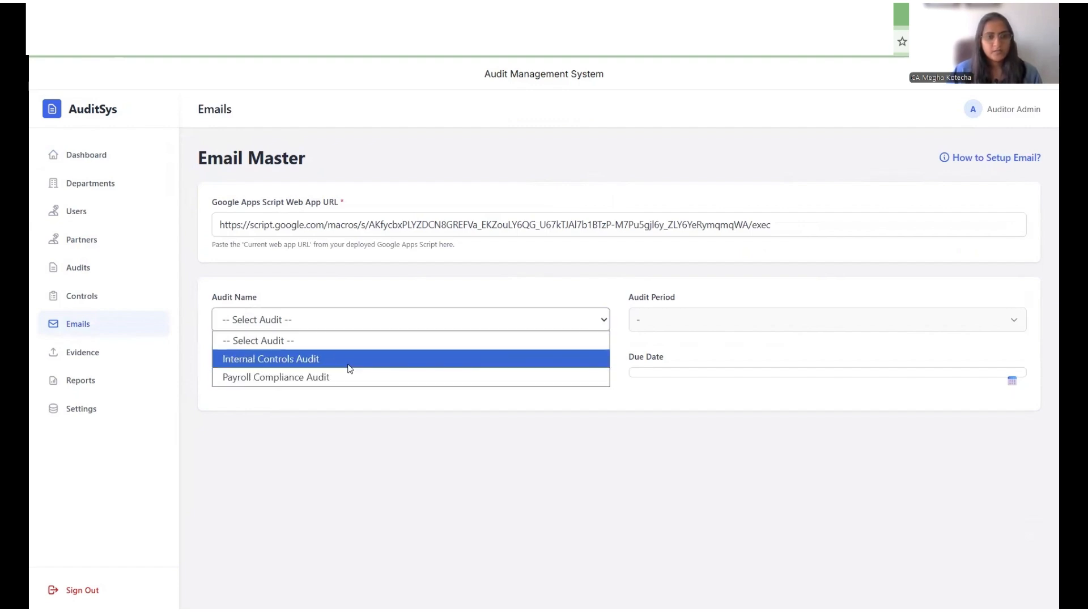
pyautogui.click(352, 363)
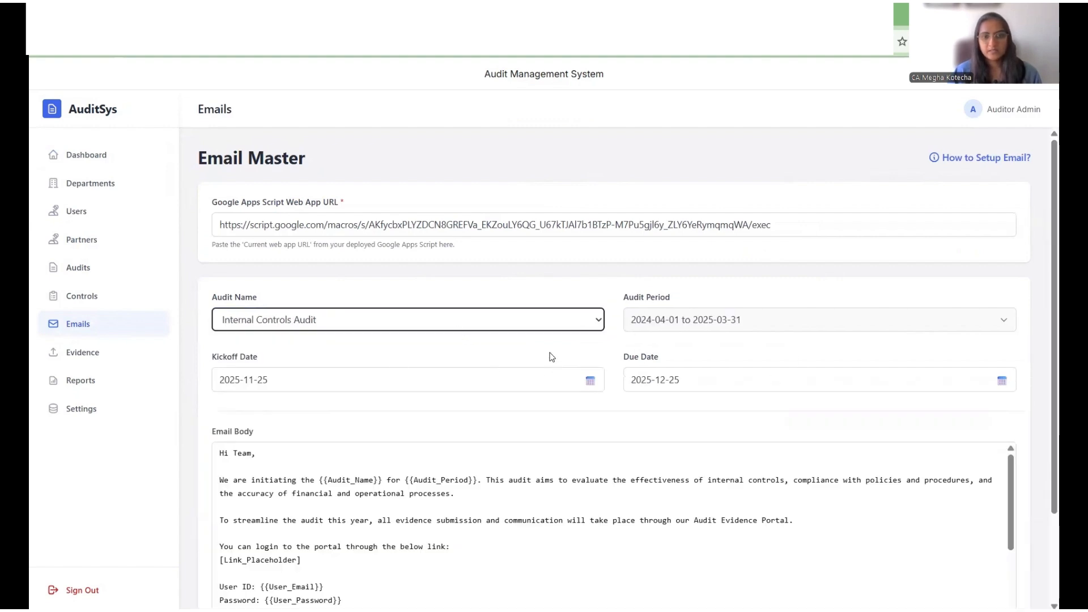
# Step: Review the kickoff email body template, then preview and confirm sending the kickoff emails
pyautogui.scroll(-1, 691, 350)
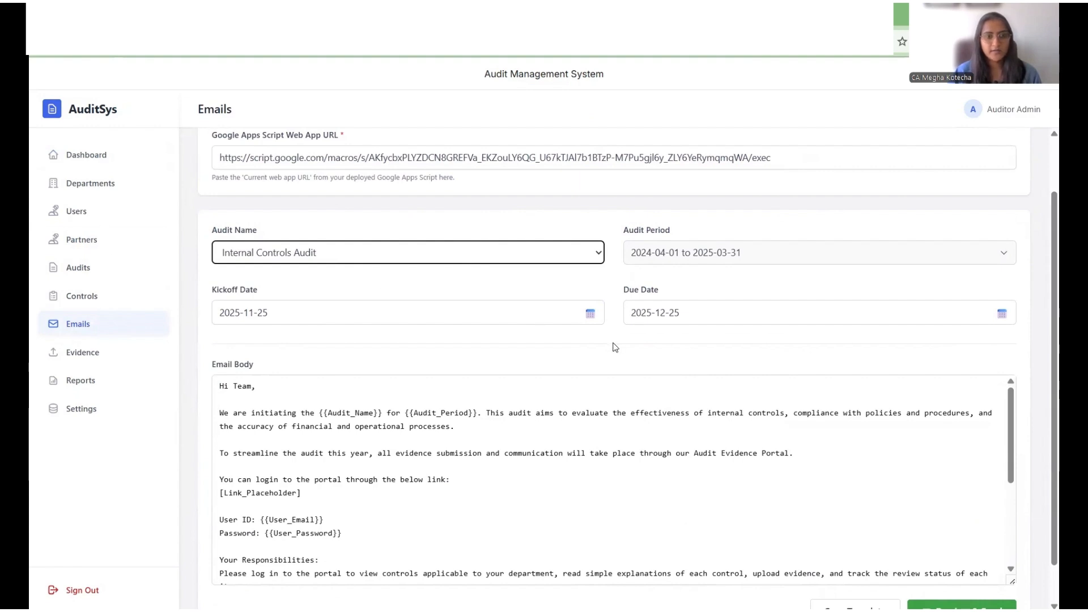
pyautogui.scroll(-1, 616, 346)
pyautogui.scroll(-1, 593, 408)
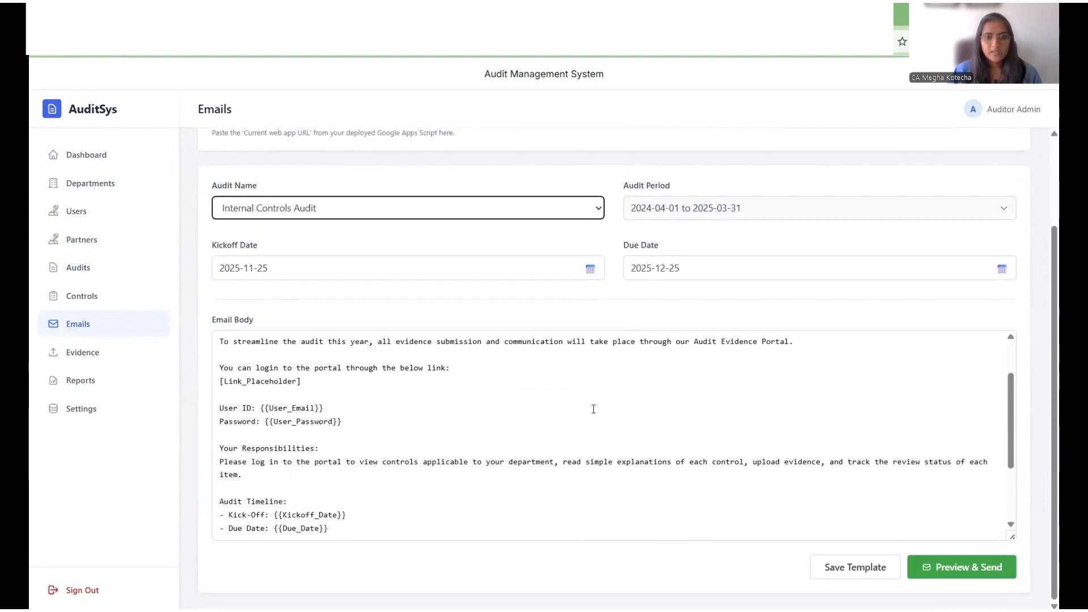
pyautogui.scroll(-2, 578, 433)
pyautogui.scroll(2, 510, 425)
pyautogui.scroll(1, 356, 398)
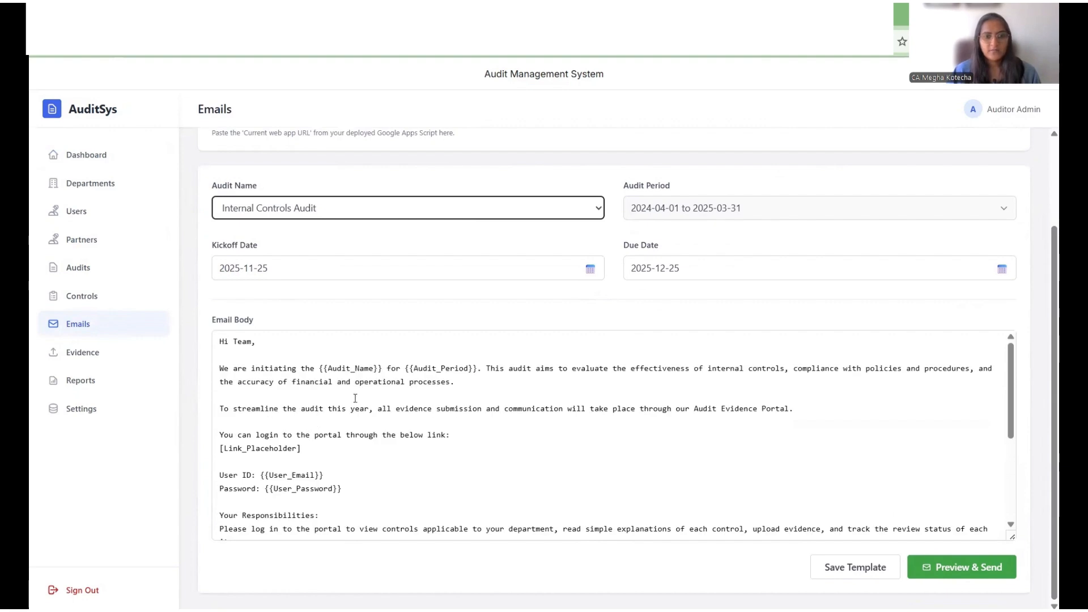
pyautogui.scroll(-3, 423, 425)
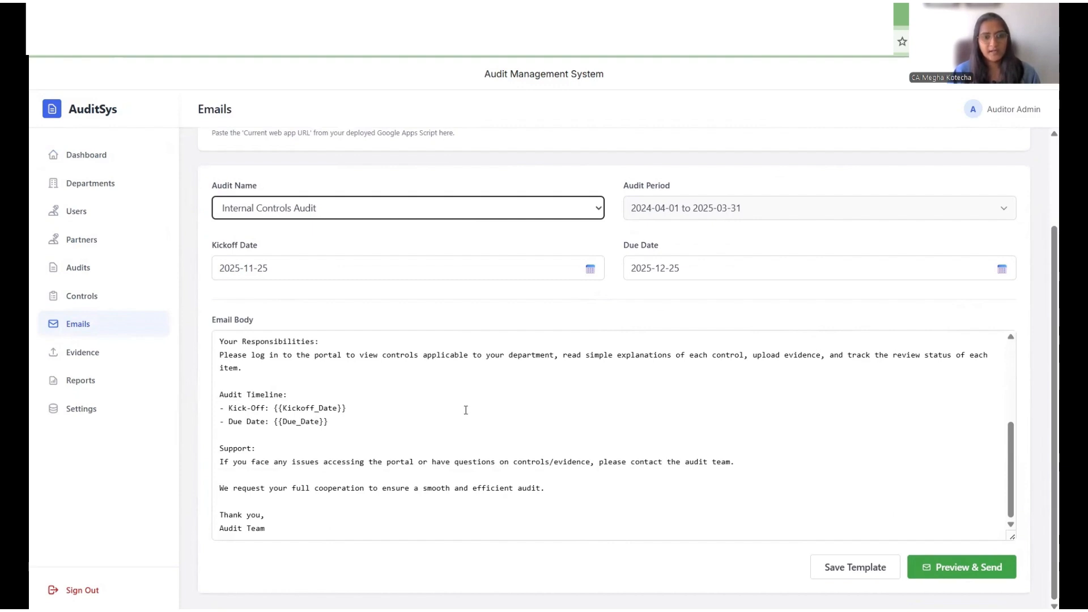
pyautogui.scroll(2, 640, 396)
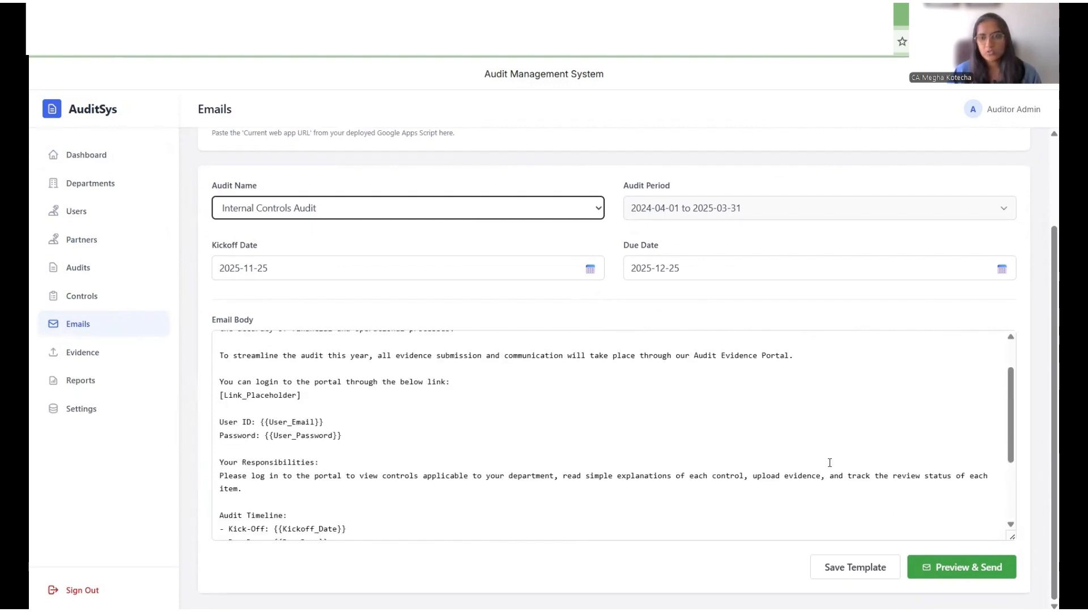
pyautogui.scroll(-2, 834, 462)
pyautogui.click(987, 571)
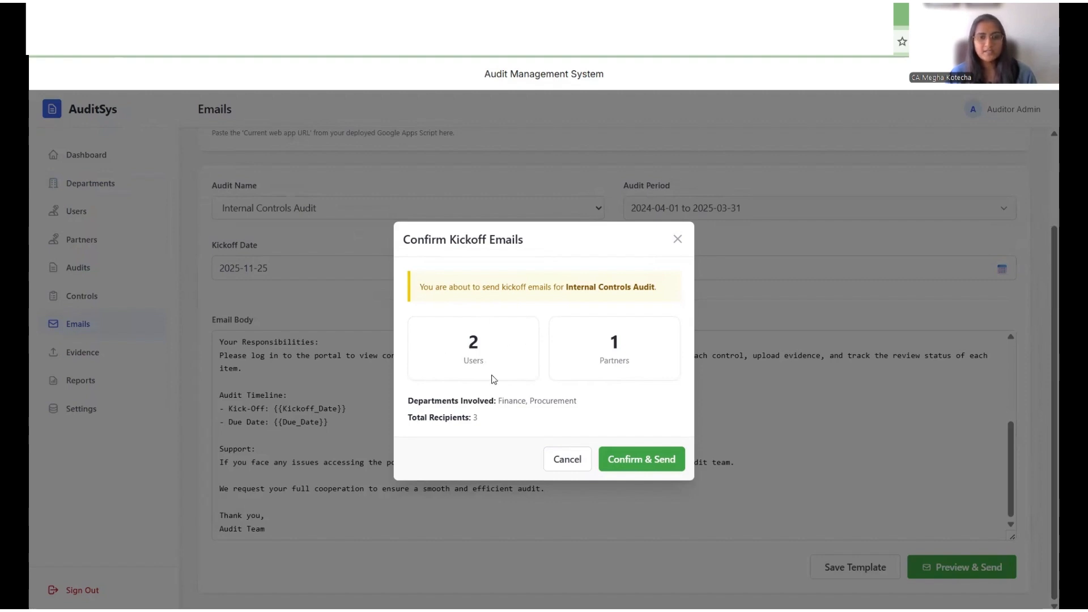
pyautogui.click(631, 460)
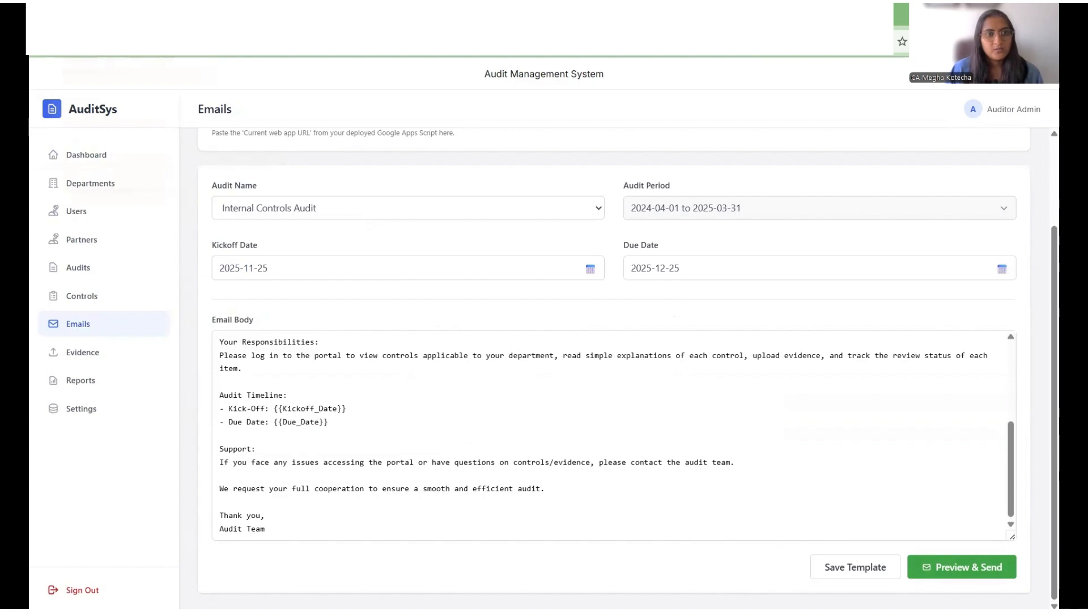
# Step: Switch to Gmail and read the received Audit Kickoff - Action Required email with its login details
pyautogui.click(113, 16)
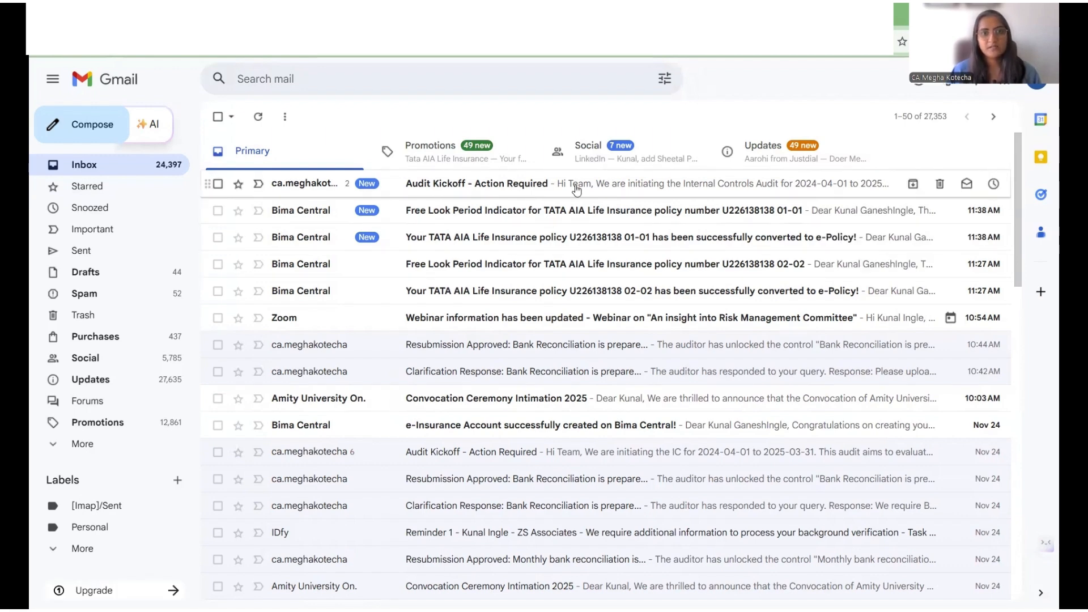
pyautogui.click(550, 191)
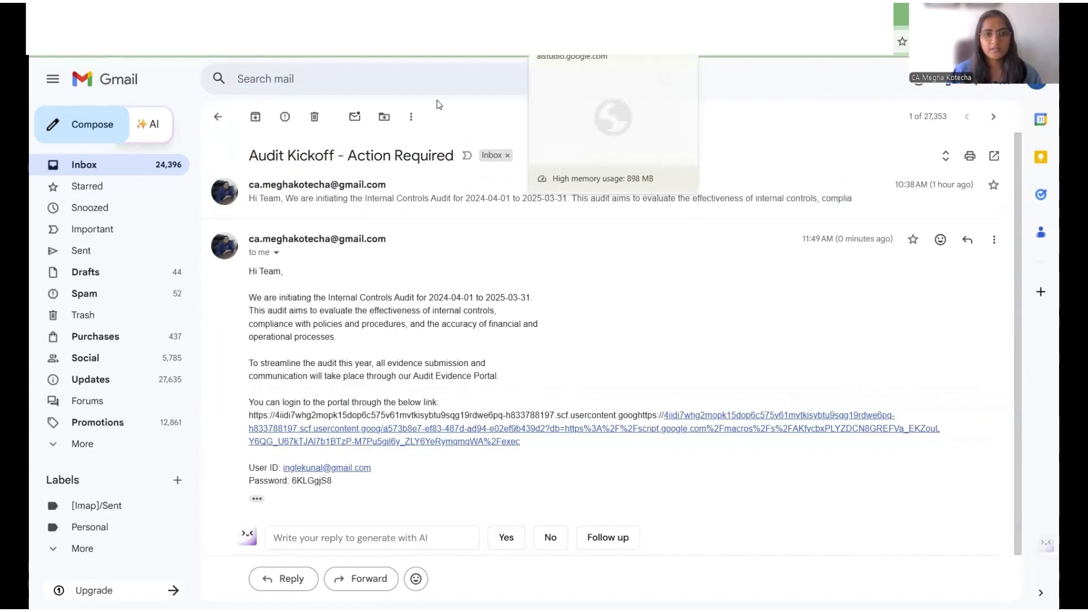
pyautogui.scroll(-1, 393, 417)
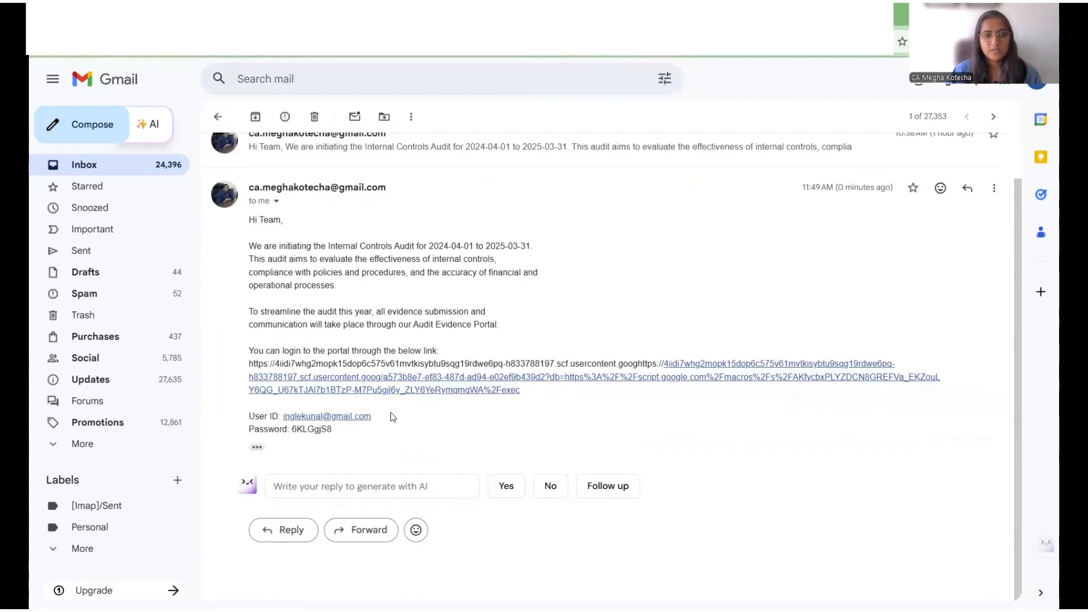
pyautogui.click(257, 447)
pyautogui.scroll(-1, 379, 318)
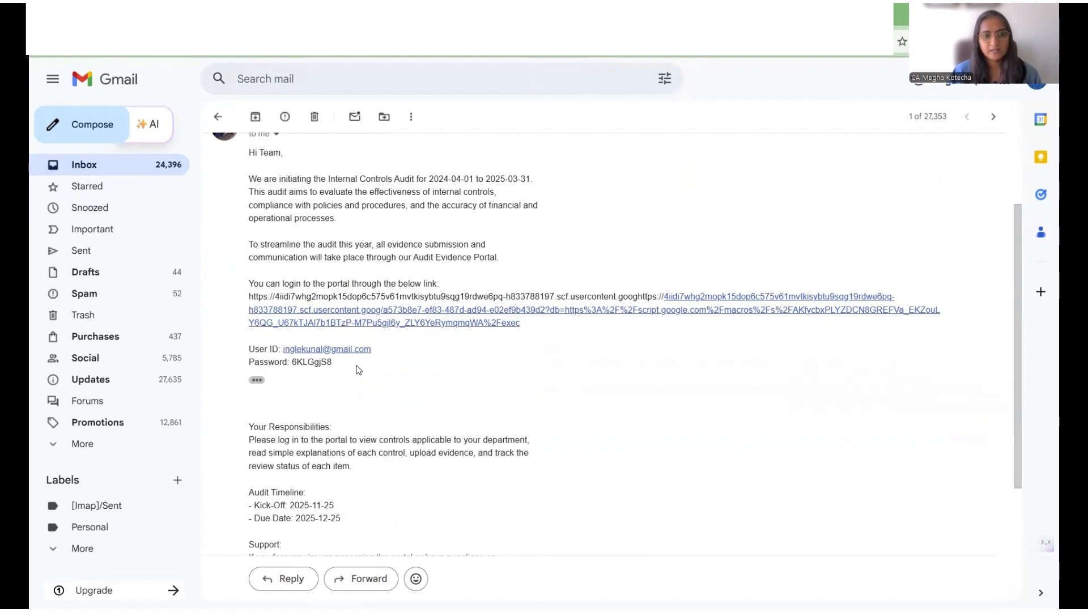
pyautogui.scroll(-4, 368, 374)
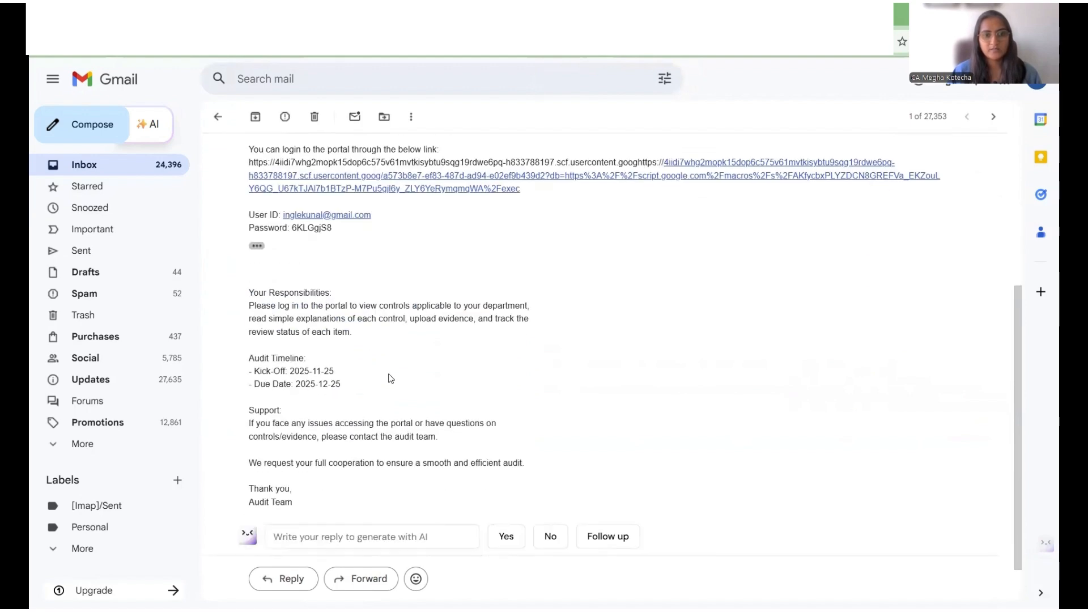
pyautogui.scroll(2, 385, 340)
pyautogui.scroll(3, 574, 164)
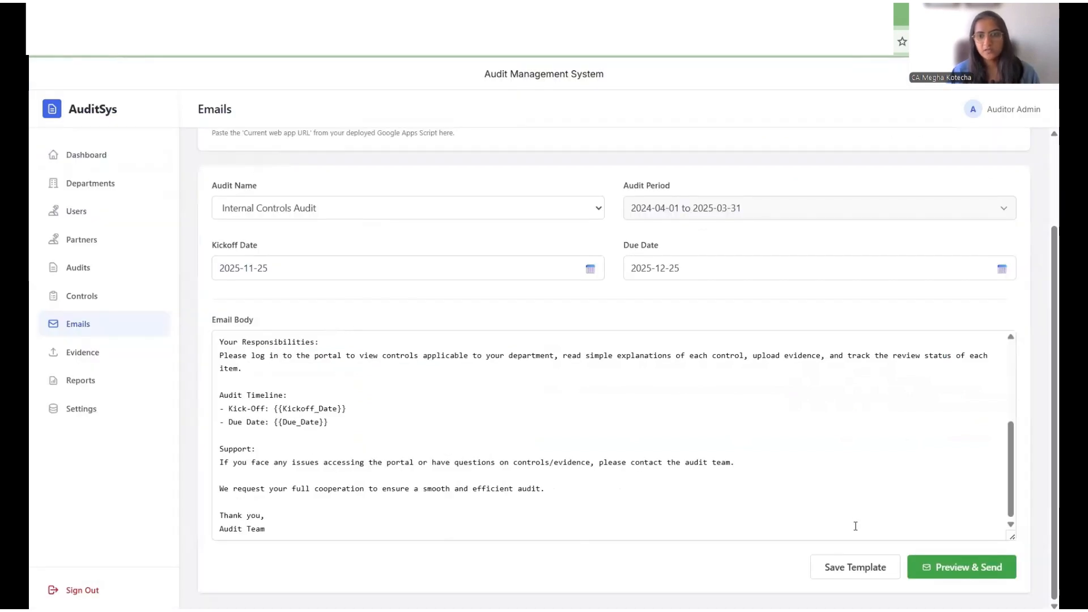
# Step: Return to the dashboard and sign out of the auditor account
pyautogui.click(101, 156)
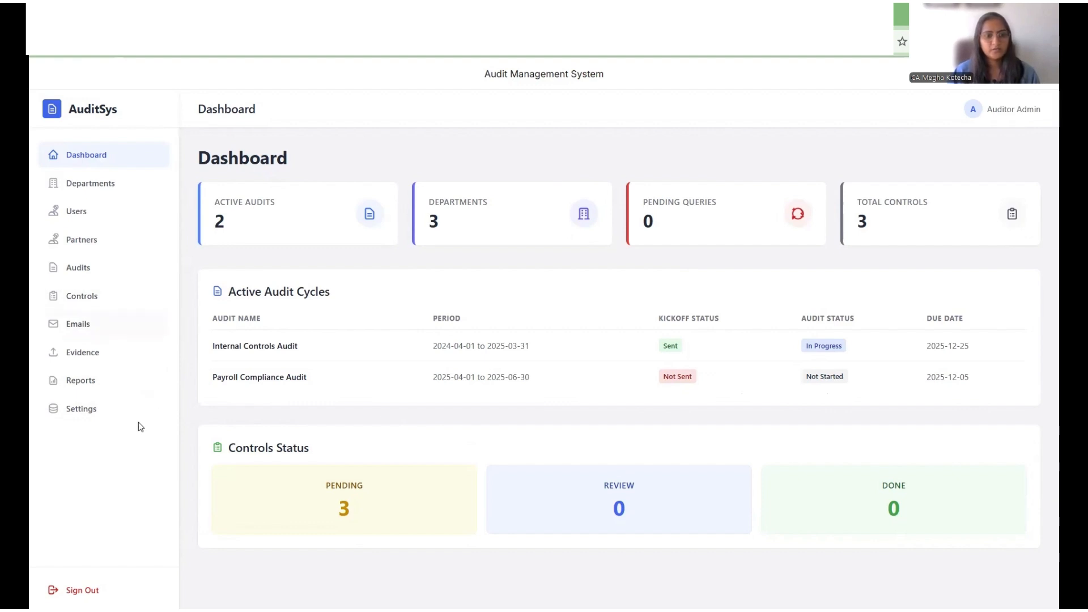
pyautogui.click(82, 590)
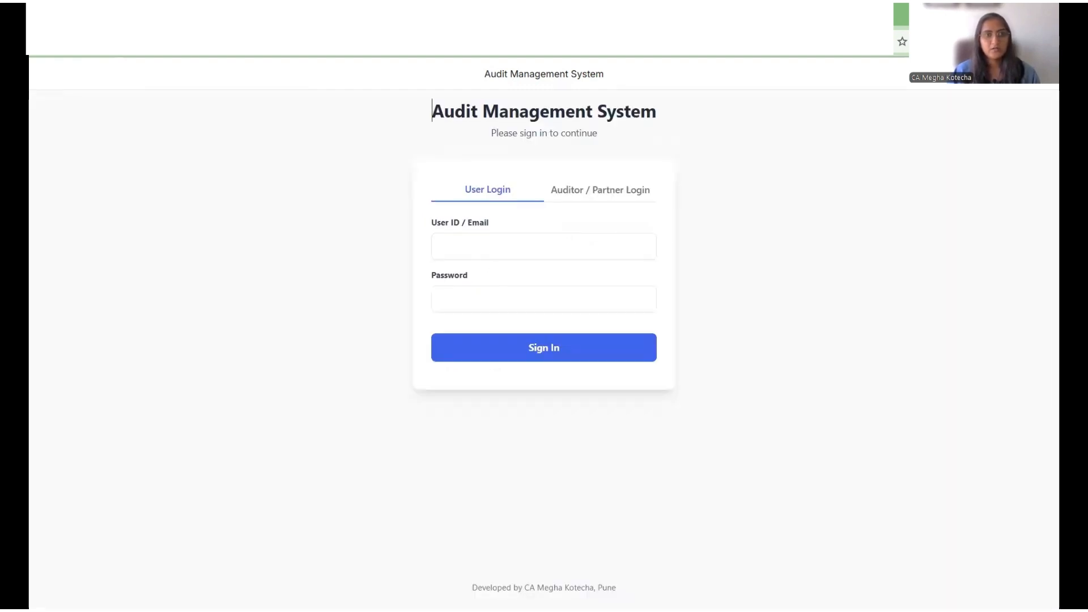
# Step: Copy the emailed password into the user login, pick the user's e-mail as User ID, and sign in
pyautogui.click(159, 17)
pyautogui.moveTo(339, 379); pyautogui.dragTo(294, 378)
pyautogui.click(559, 17)
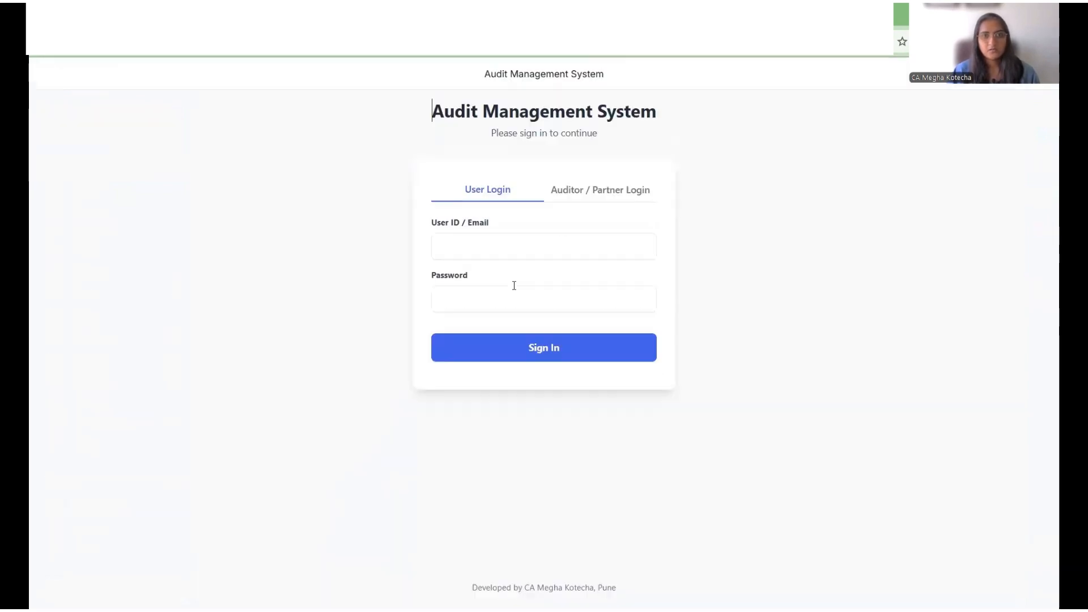
pyautogui.click(513, 293)
pyautogui.hotkey('ctrl', 'v')
pyautogui.click(517, 245)
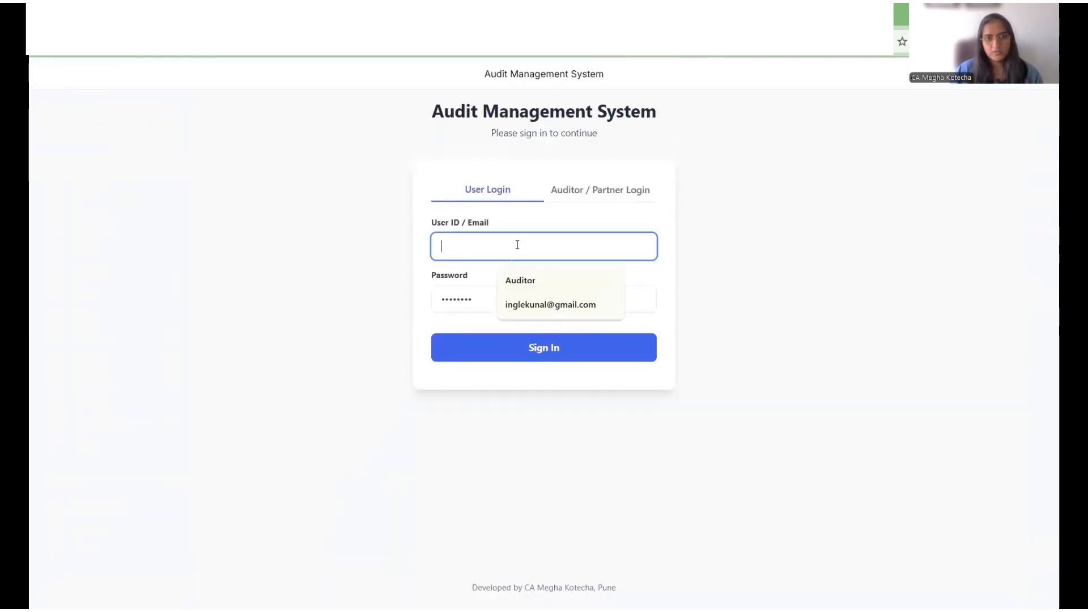
pyautogui.press('Down')
pyautogui.press('Return')
pyautogui.press('Return')
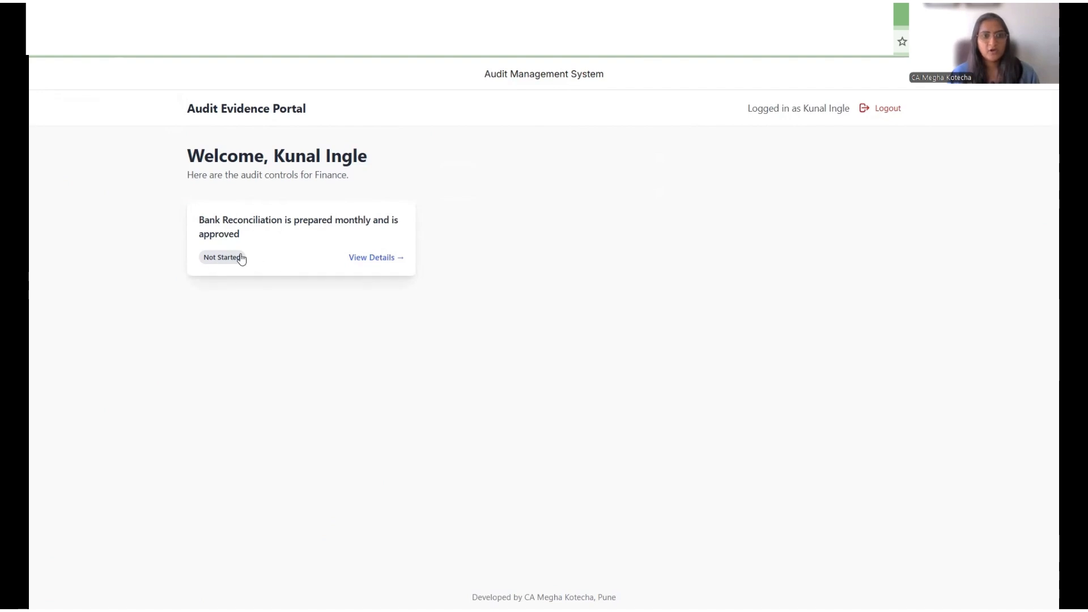
# Step: Open the Bank Reconciliation control's details and request a Simplify with Gemini explanation of its evidence
pyautogui.click(381, 259)
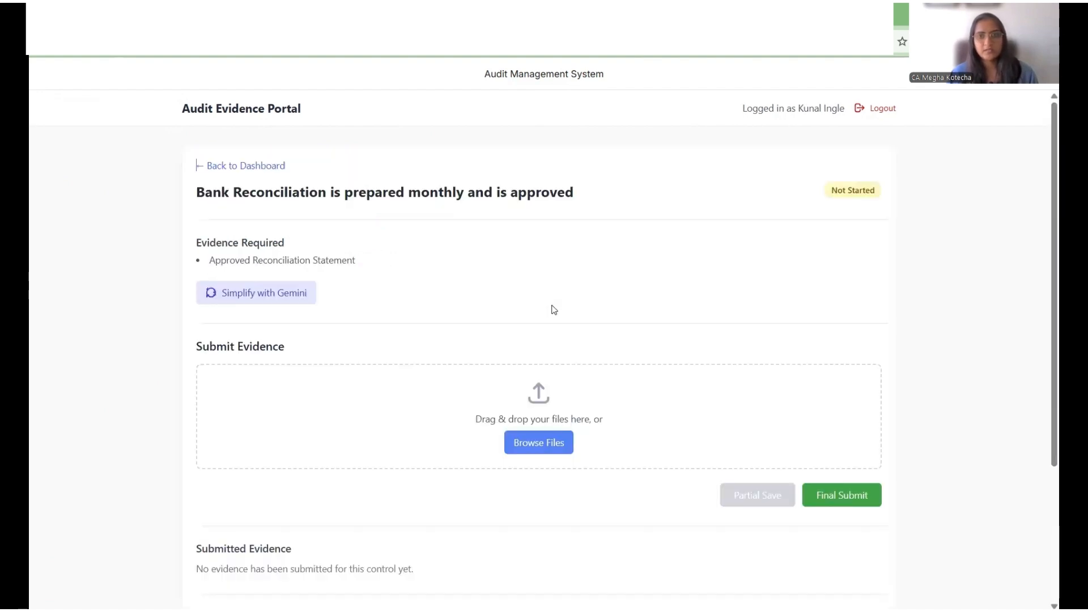
pyautogui.scroll(-3, 562, 306)
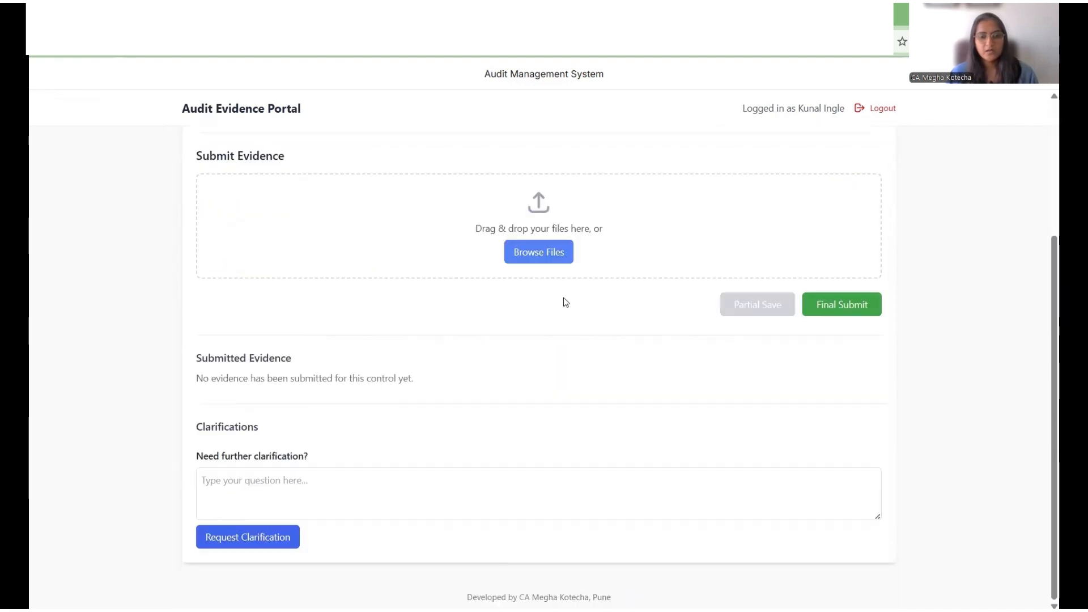
pyautogui.scroll(3, 575, 377)
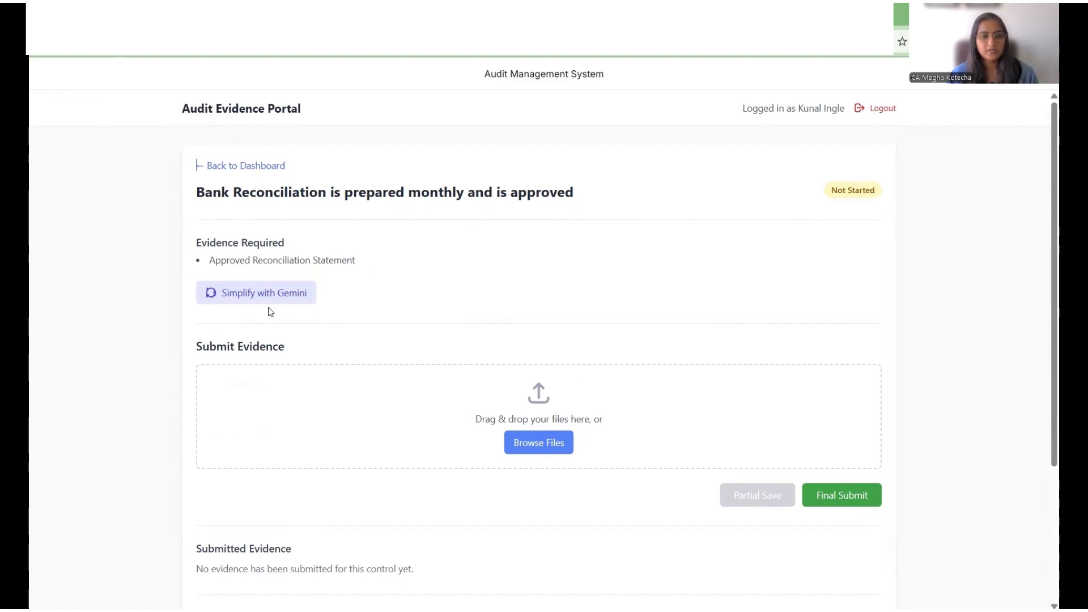
pyautogui.click(266, 292)
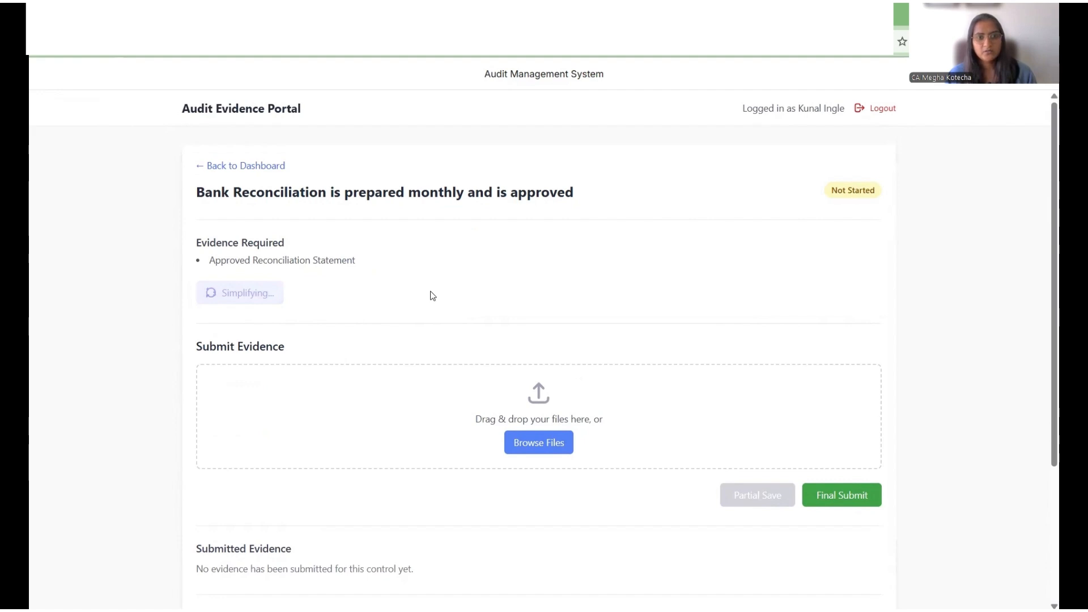
pyautogui.scroll(-1, 433, 295)
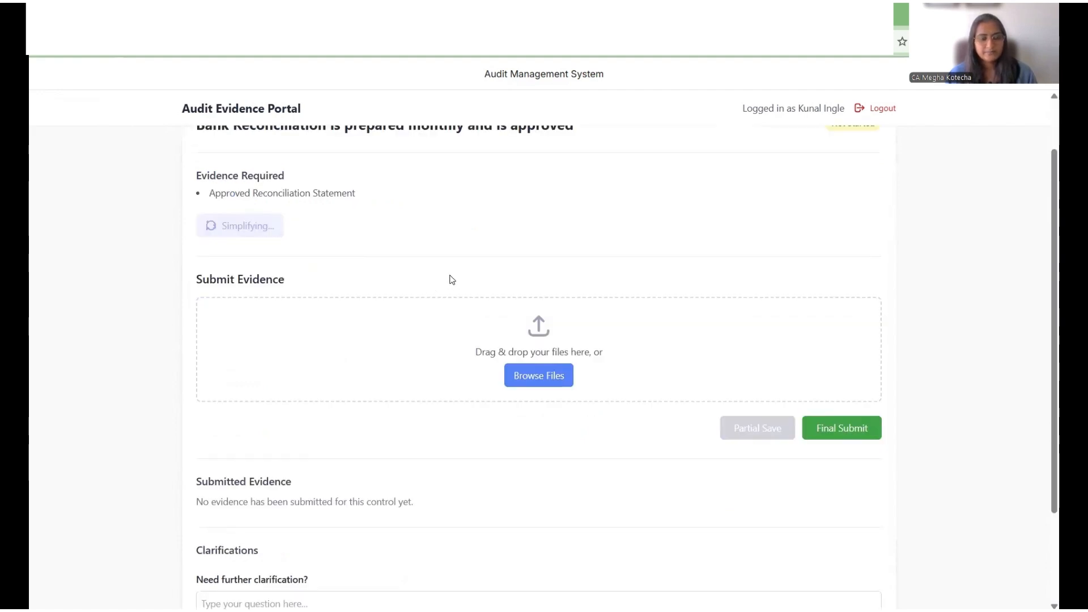
# Step: Scroll through and read the simplified Gemini explanation of the Bank Reconciliation control's required evidence
pyautogui.scroll(-1, 451, 277)
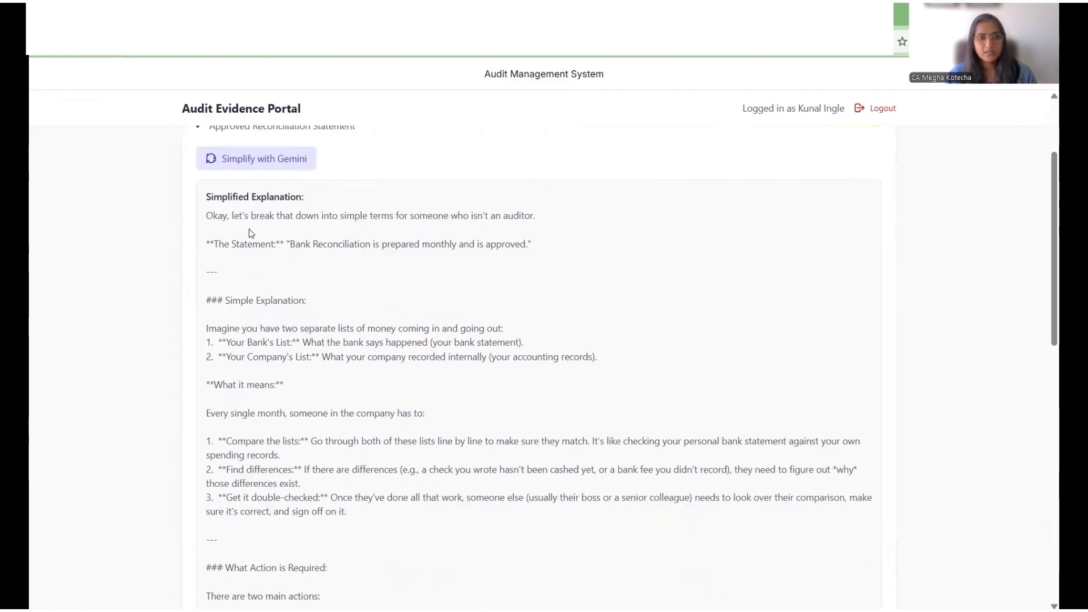
pyautogui.scroll(-1, 416, 305)
pyautogui.scroll(-2, 418, 307)
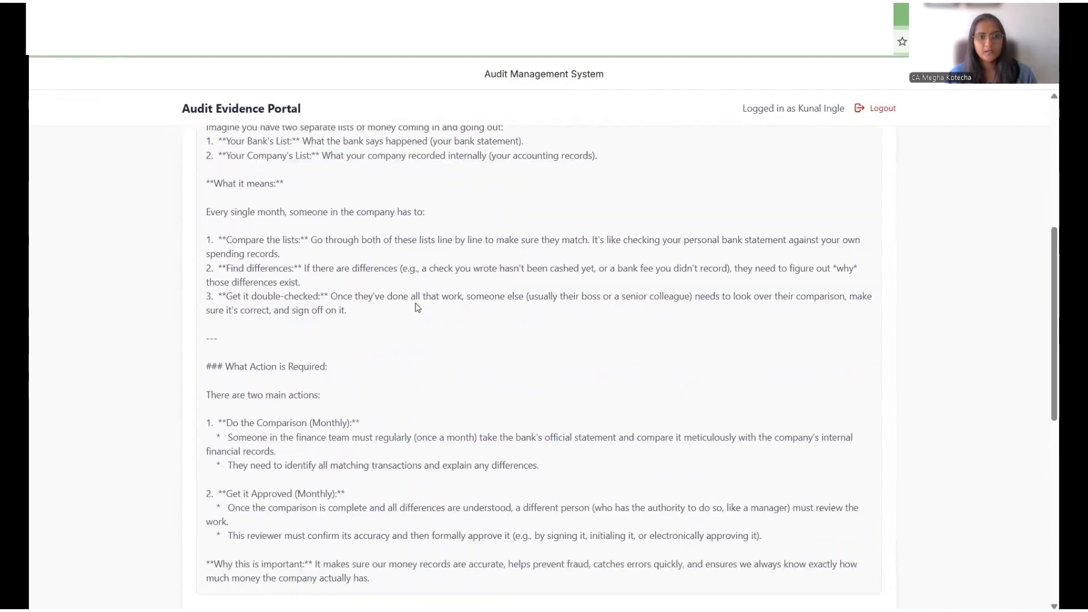
pyautogui.scroll(-3, 418, 307)
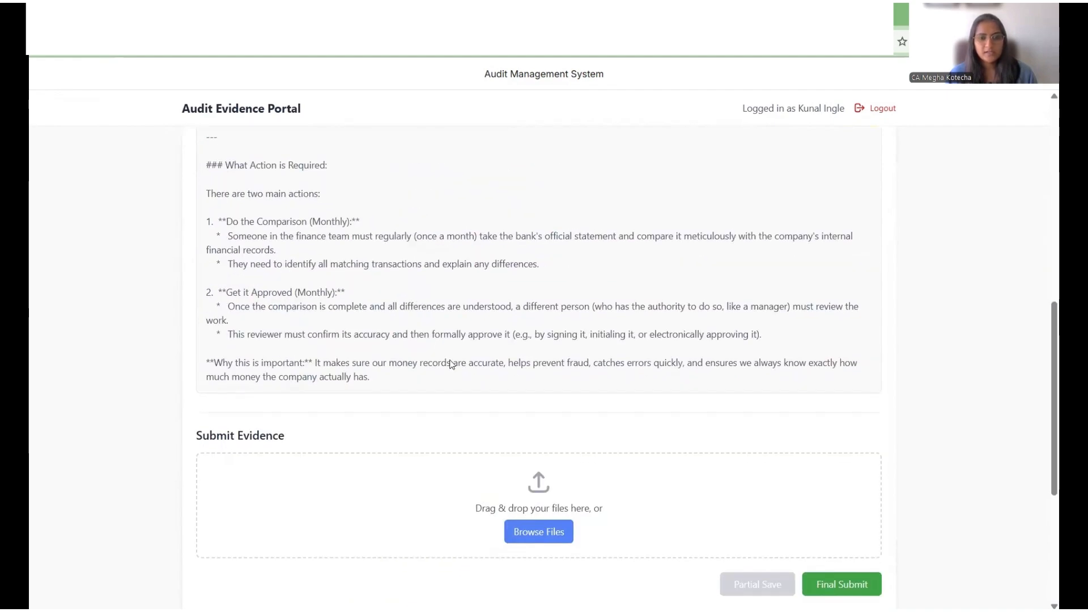
pyautogui.scroll(-2, 440, 359)
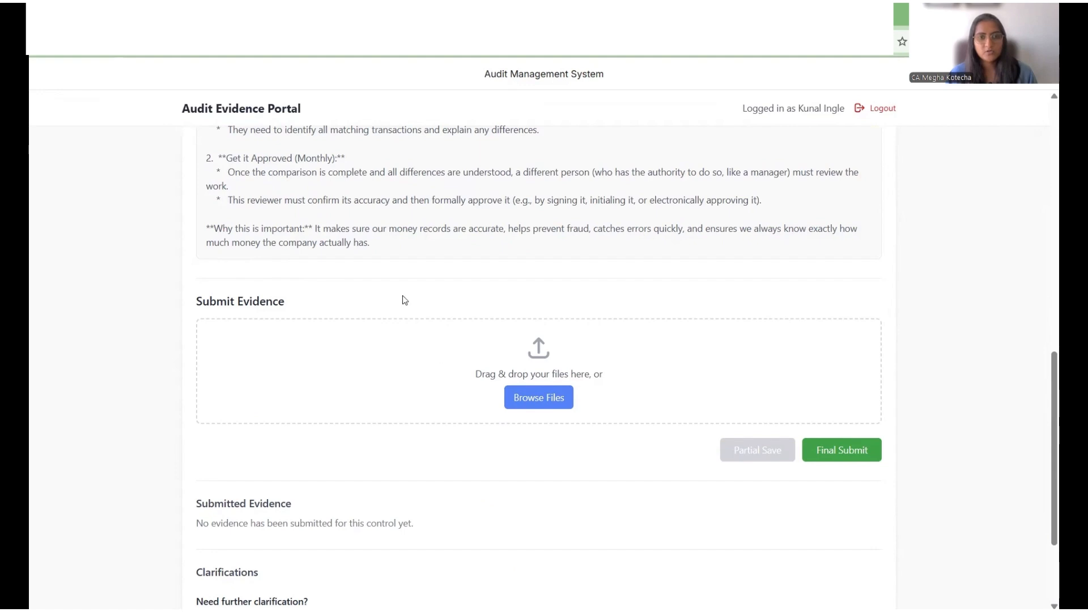
pyautogui.scroll(-1, 400, 242)
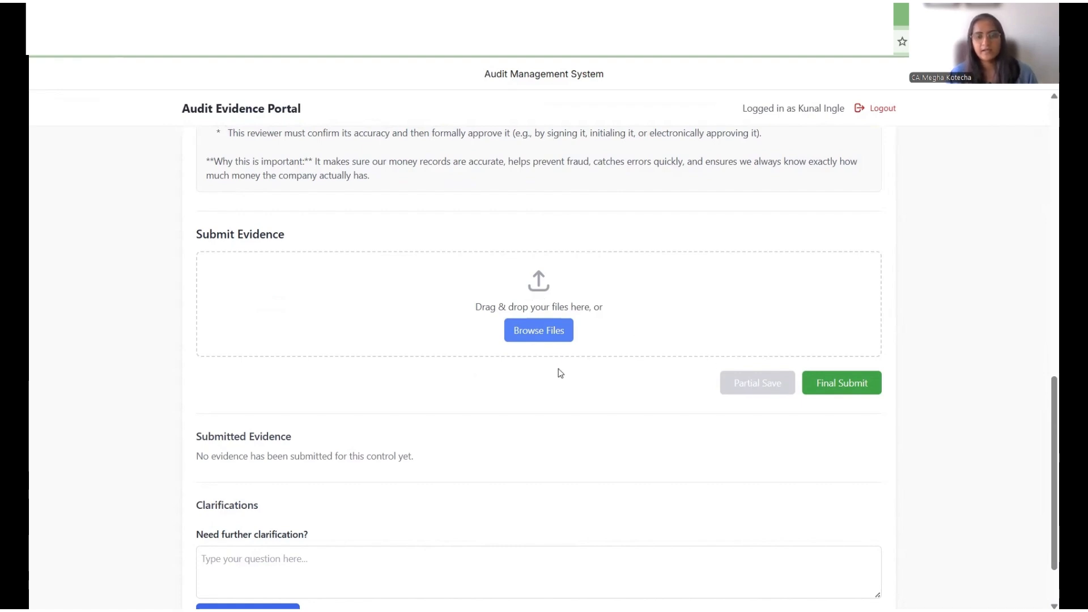
# Step: Attach the file BRS_July 2024.pdf as evidence for the control and partially save the submission
pyautogui.click(543, 276)
pyautogui.doubleClick(218, 111)
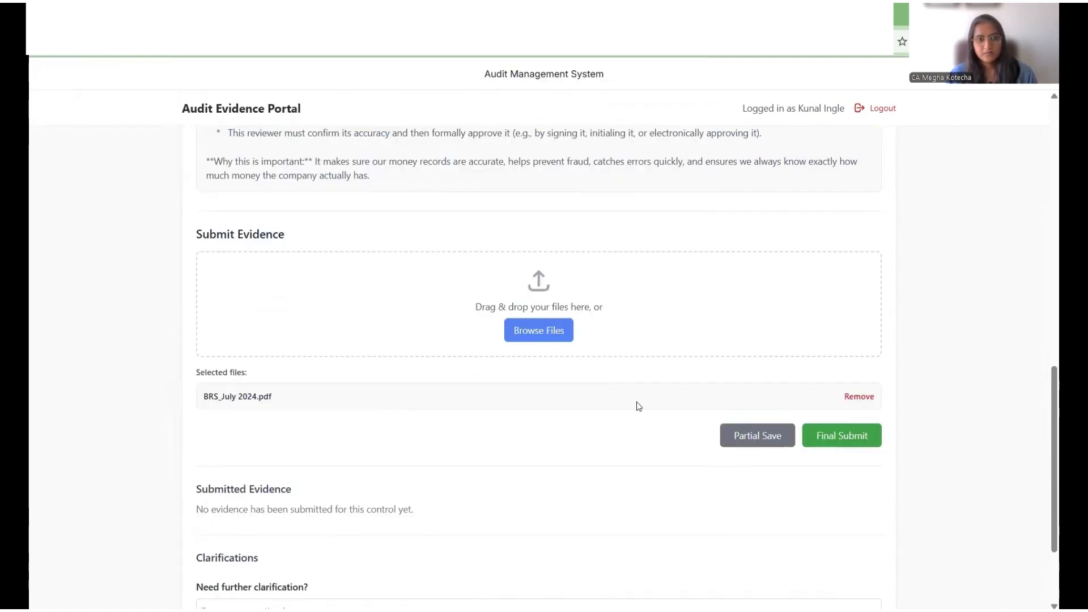
pyautogui.click(756, 447)
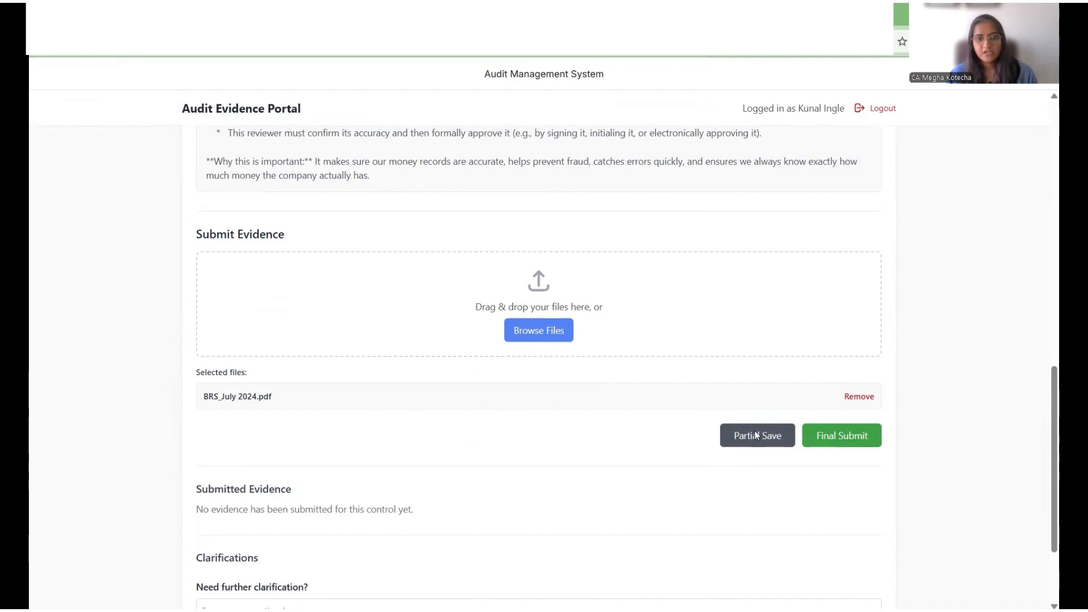
# Step: Request a clarification on the control with the question 'Can you please elaborate ?'
pyautogui.scroll(-2, 731, 397)
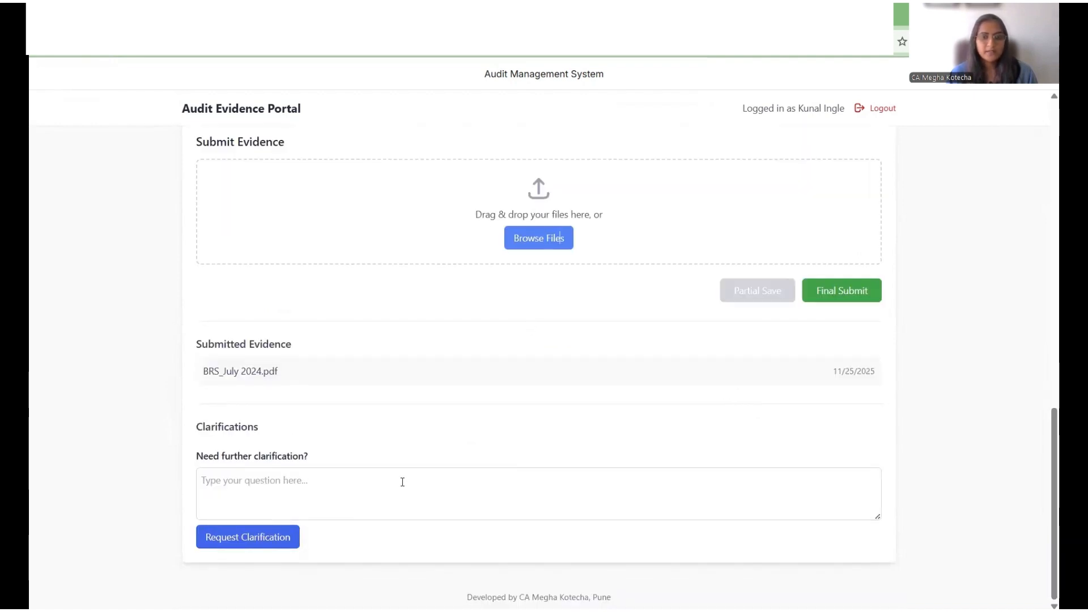
pyautogui.click(422, 475)
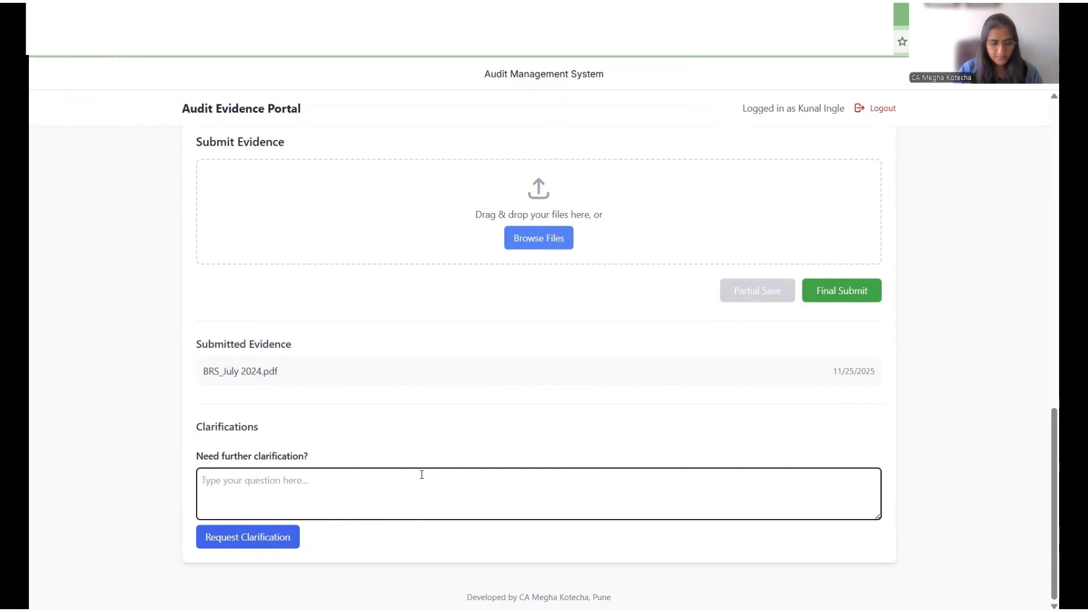
pyautogui.write('Can you ')
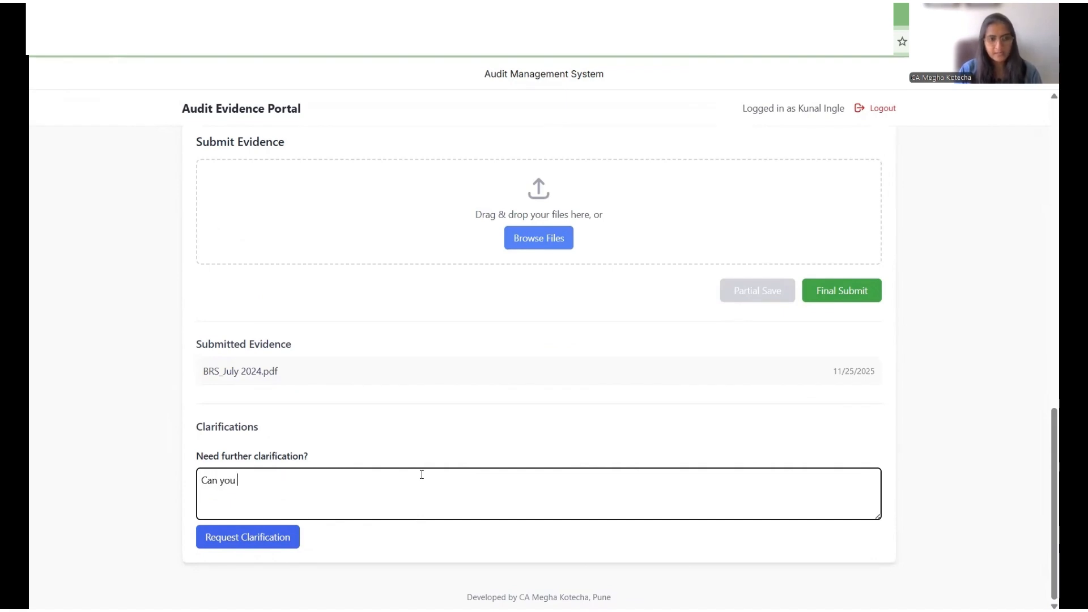
pyautogui.write('please elaborate ?')
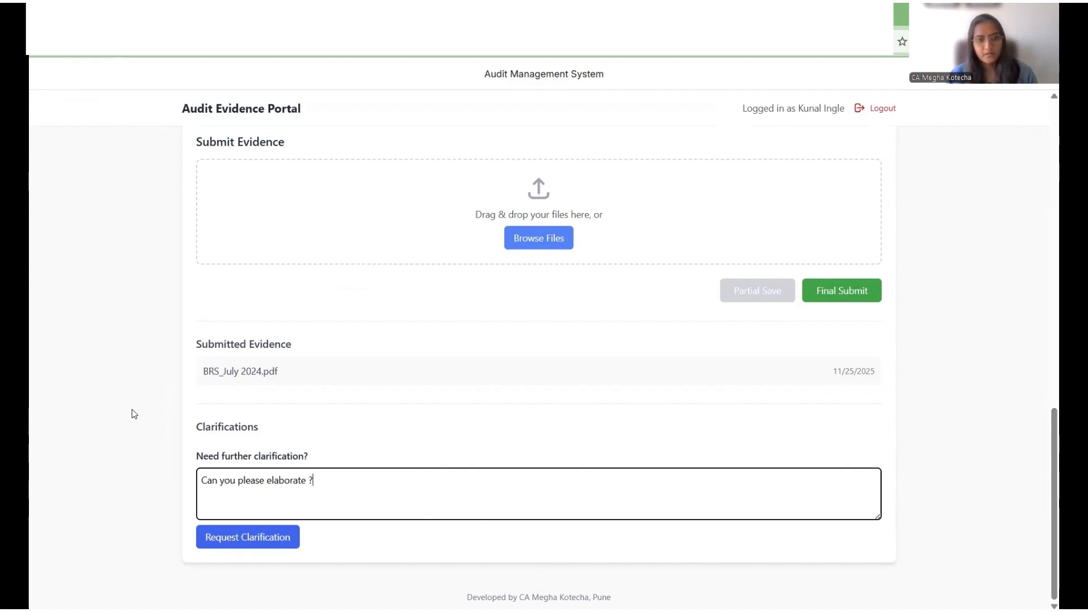
pyautogui.click(271, 539)
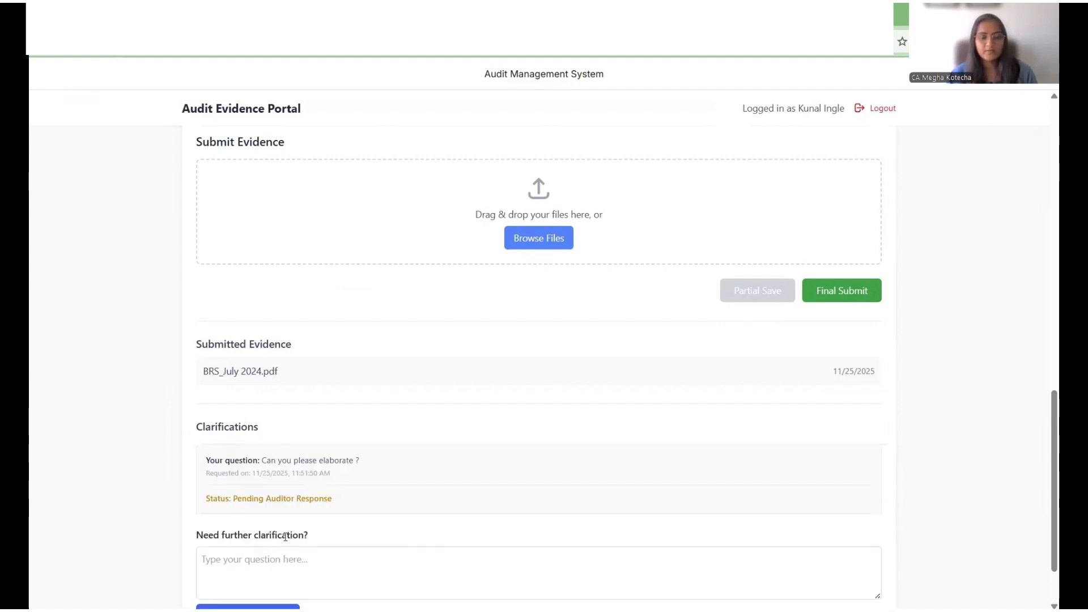
# Step: Switch to Gmail to check the clarification request notification, then return to the portal tab
pyautogui.scroll(-1, 340, 471)
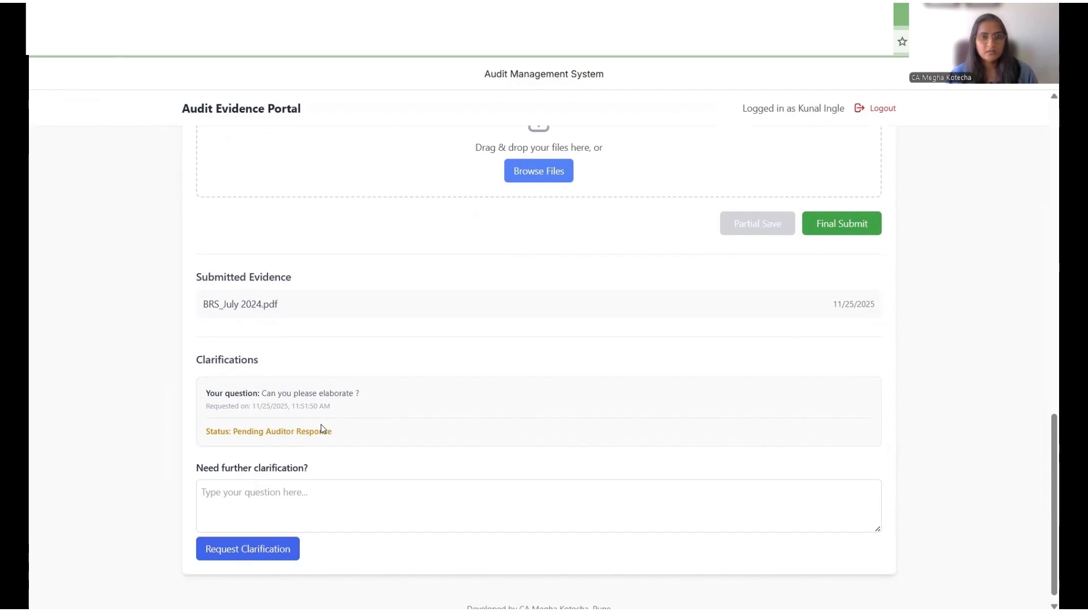
pyautogui.hotkey('ctrl', 'Tab')
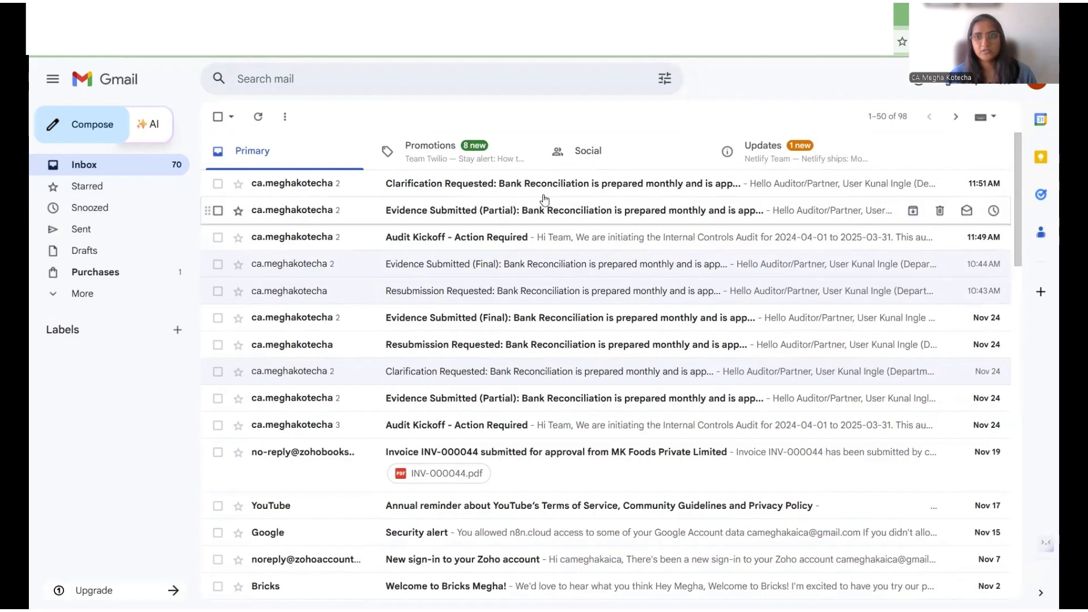
pyautogui.click(555, 15)
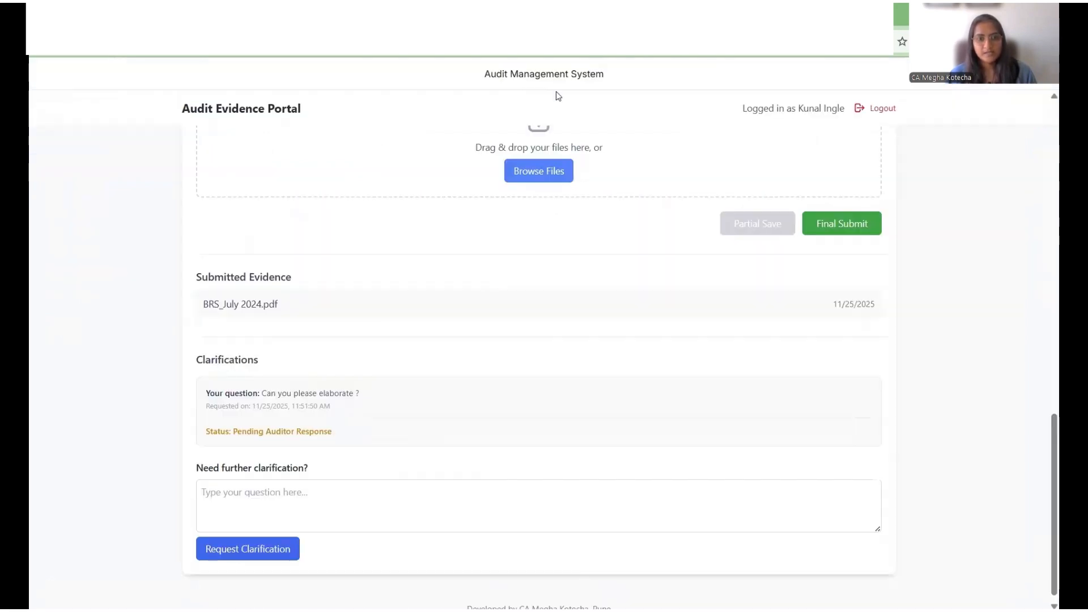
# Step: Sign in through the Auditor / Partner login with User ID Auditor and the account password
pyautogui.scroll(7, 565, 345)
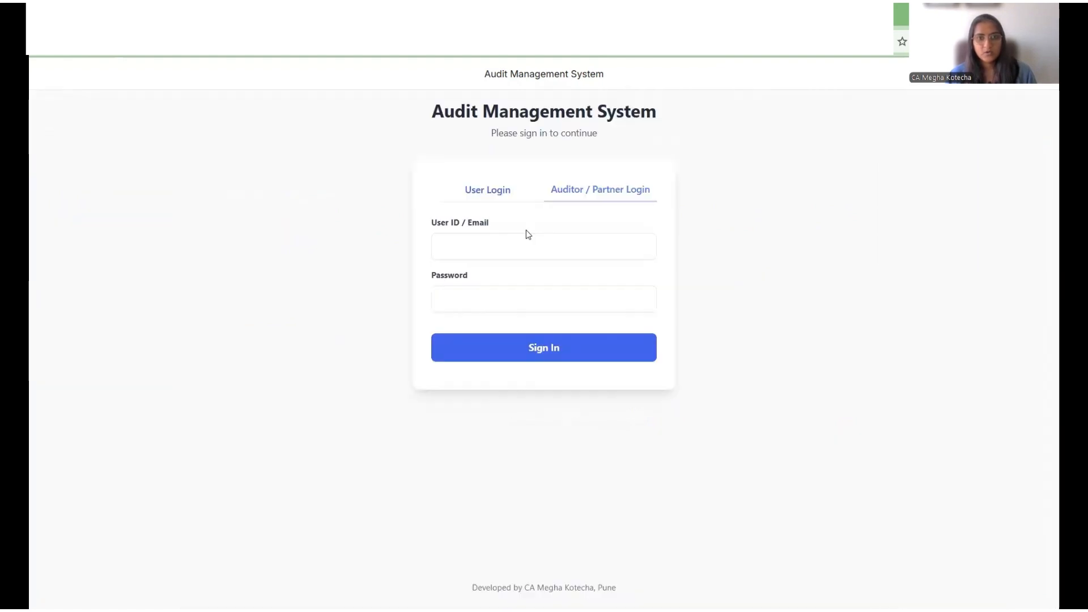
pyautogui.click(526, 245)
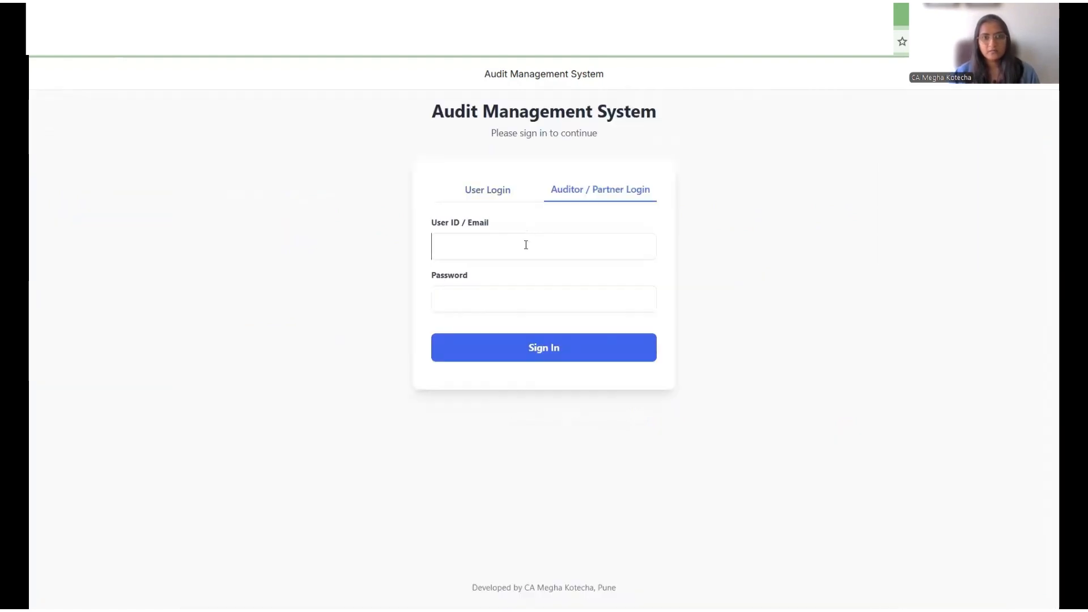
pyautogui.click(526, 244)
pyautogui.write('A')
pyautogui.press('Tab')
pyautogui.write('A')
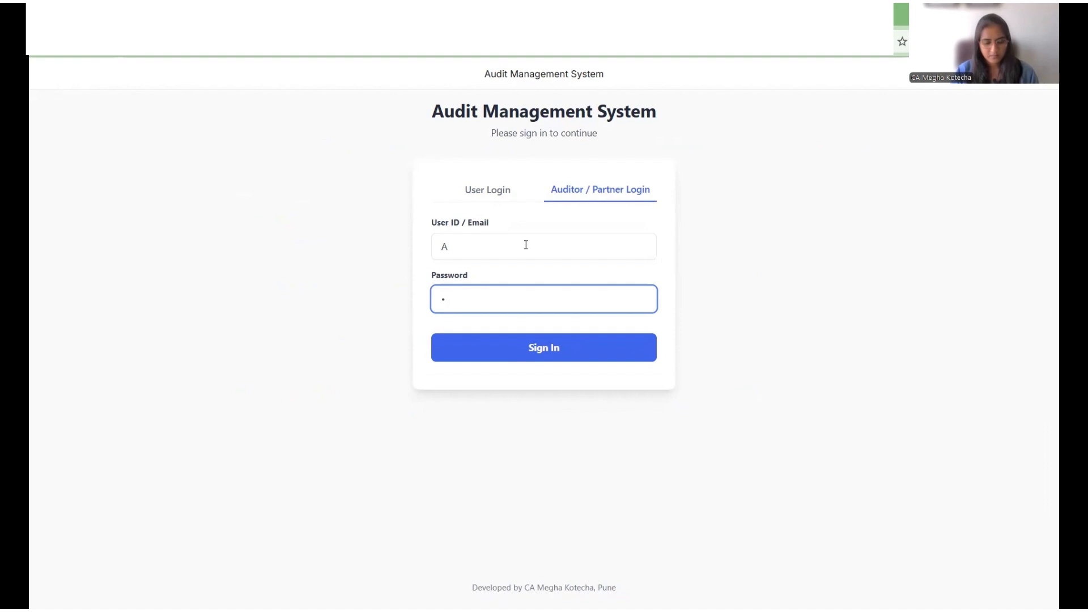
pyautogui.write('•••••••')
pyautogui.press('Return')
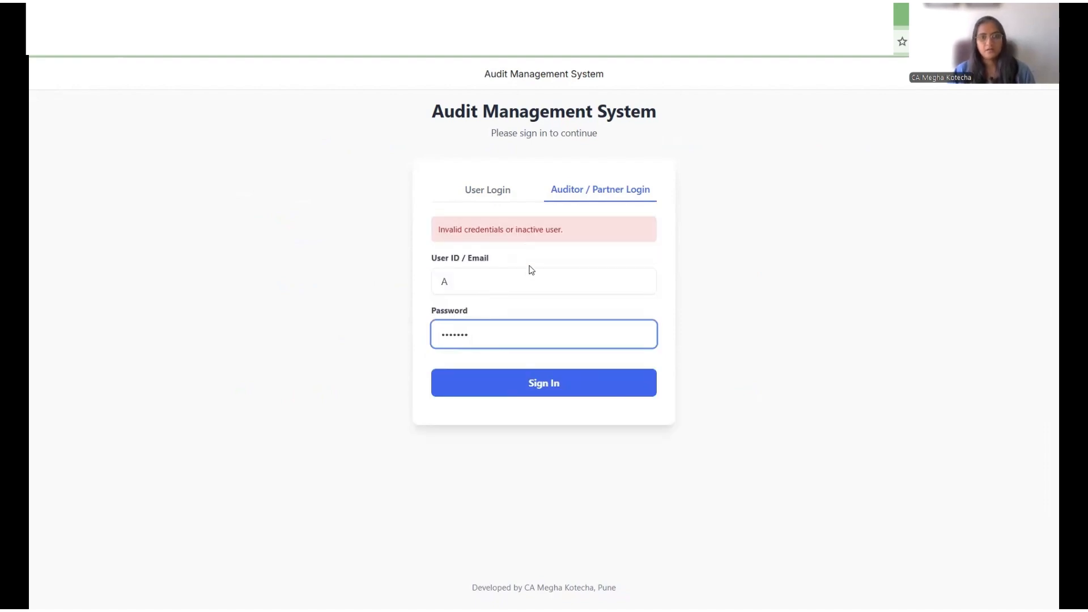
pyautogui.hotkey('shift', 'Tab')
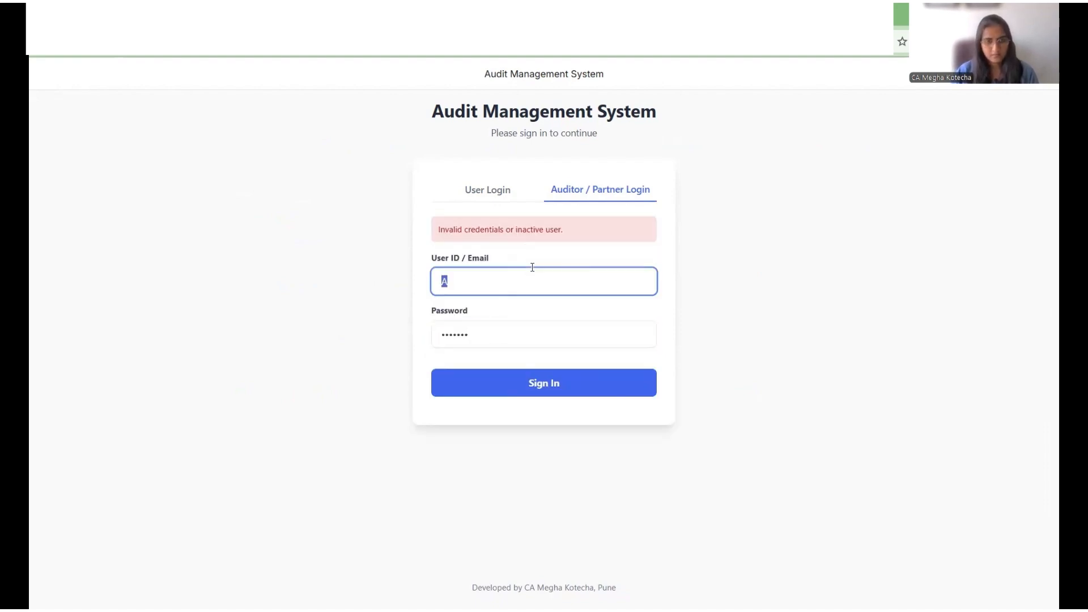
pyautogui.write('A')
pyautogui.press('Down')
pyautogui.press('Return')
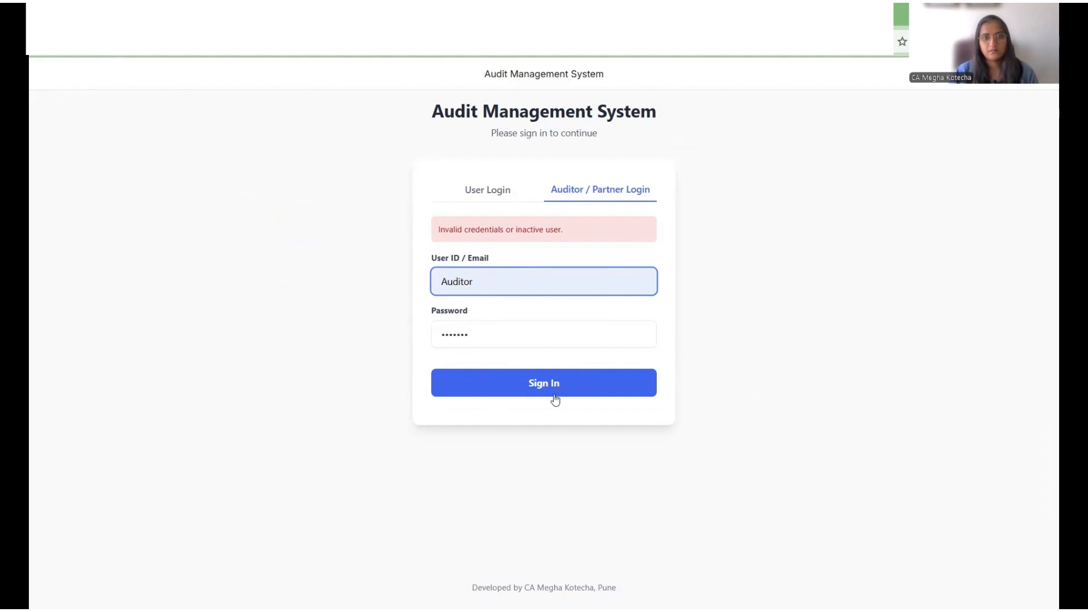
pyautogui.click(553, 387)
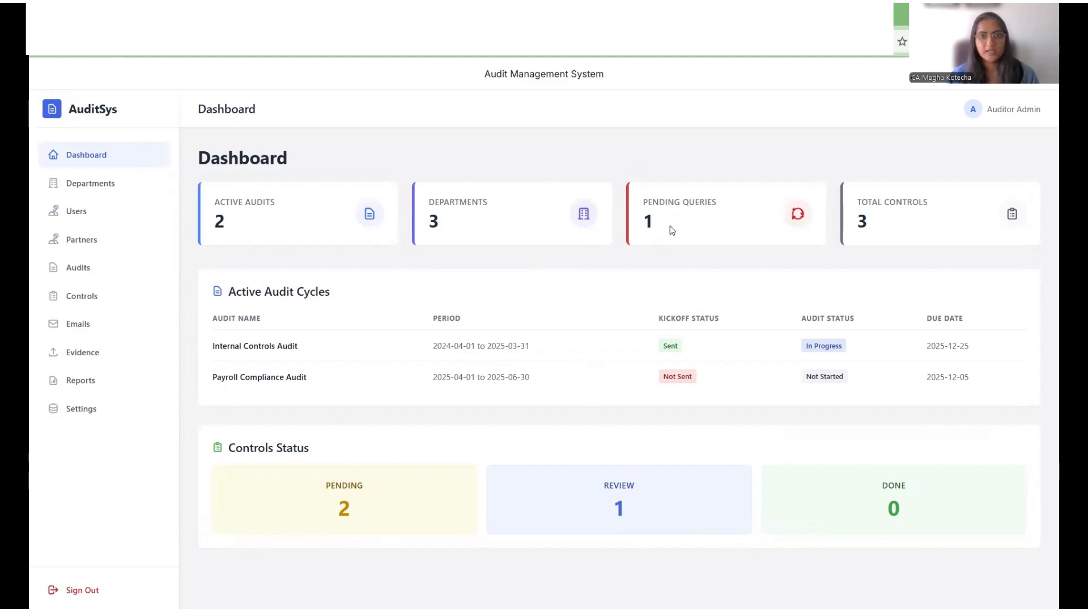
# Step: In Evidence Review, answer the control's clarification with 'Please upload Bank Reconciliation Statement for any one month' and send it
pyautogui.click(94, 353)
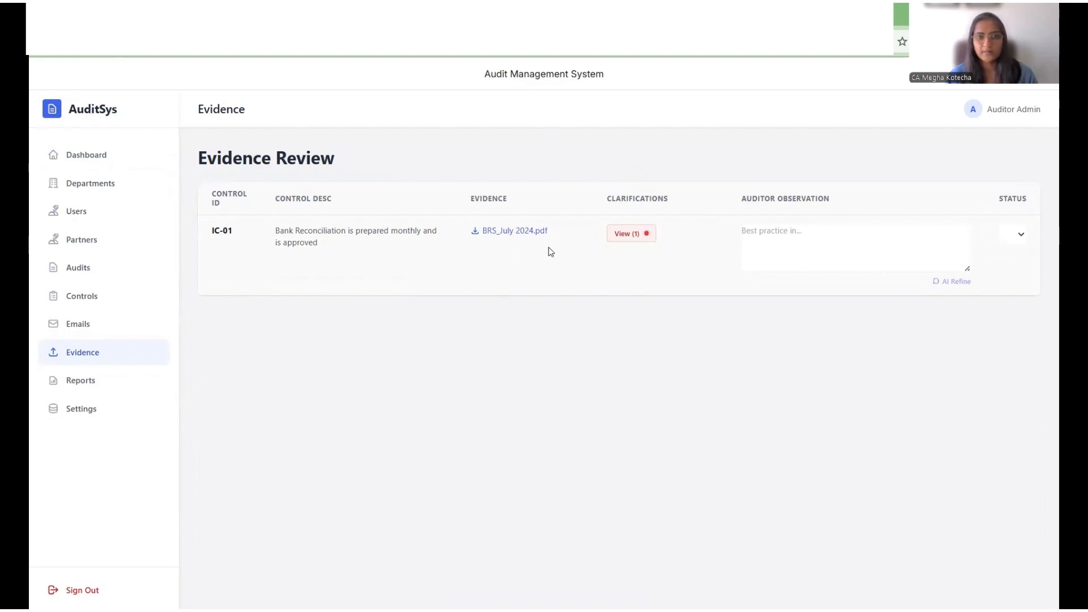
pyautogui.click(643, 241)
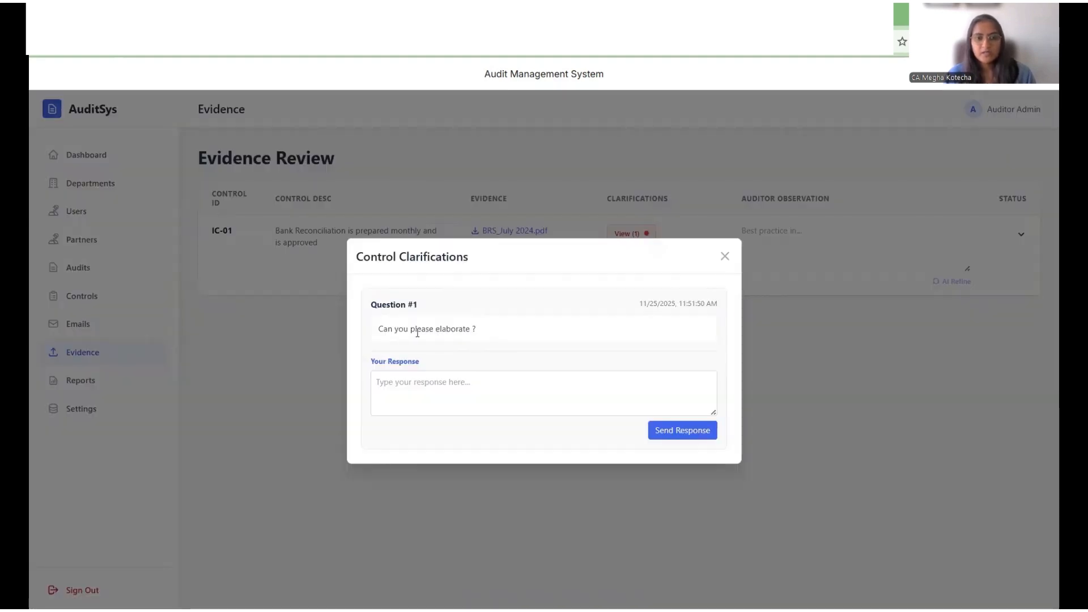
pyautogui.click(635, 386)
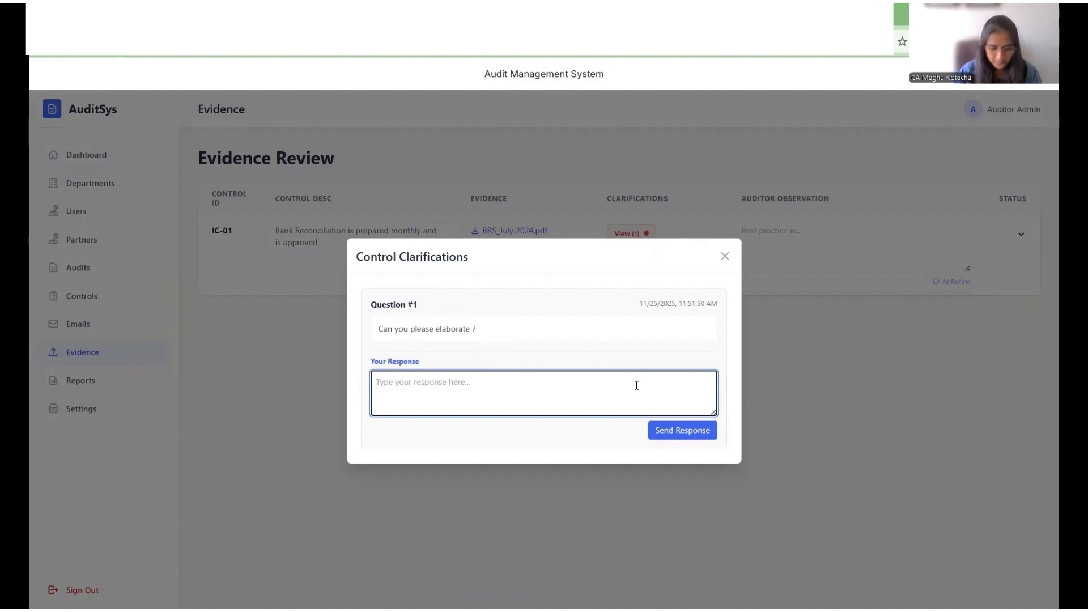
pyautogui.write('Please u')
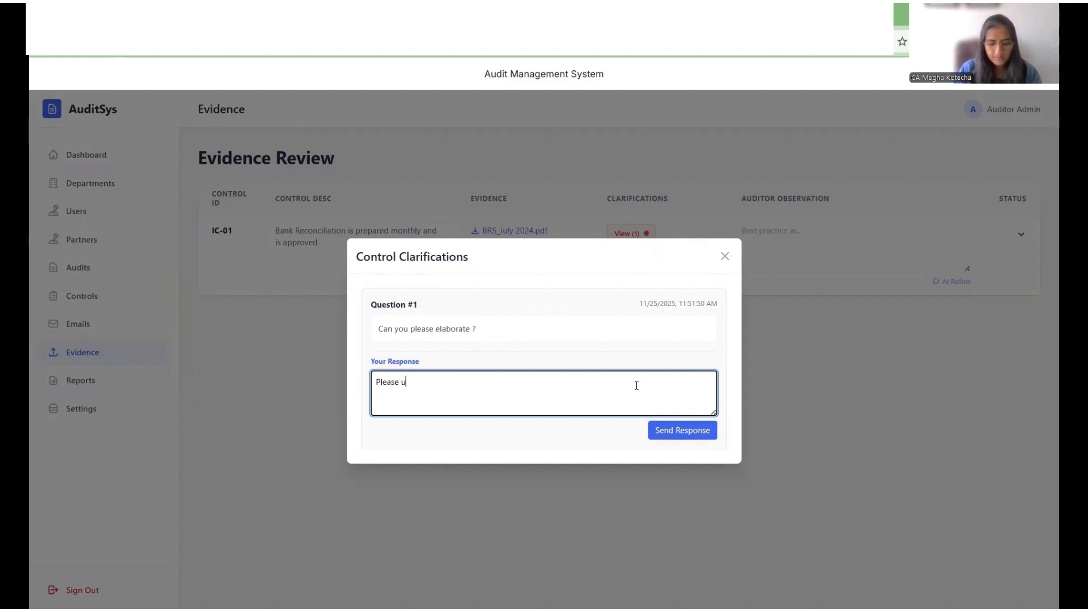
pyautogui.write('pload Ban')
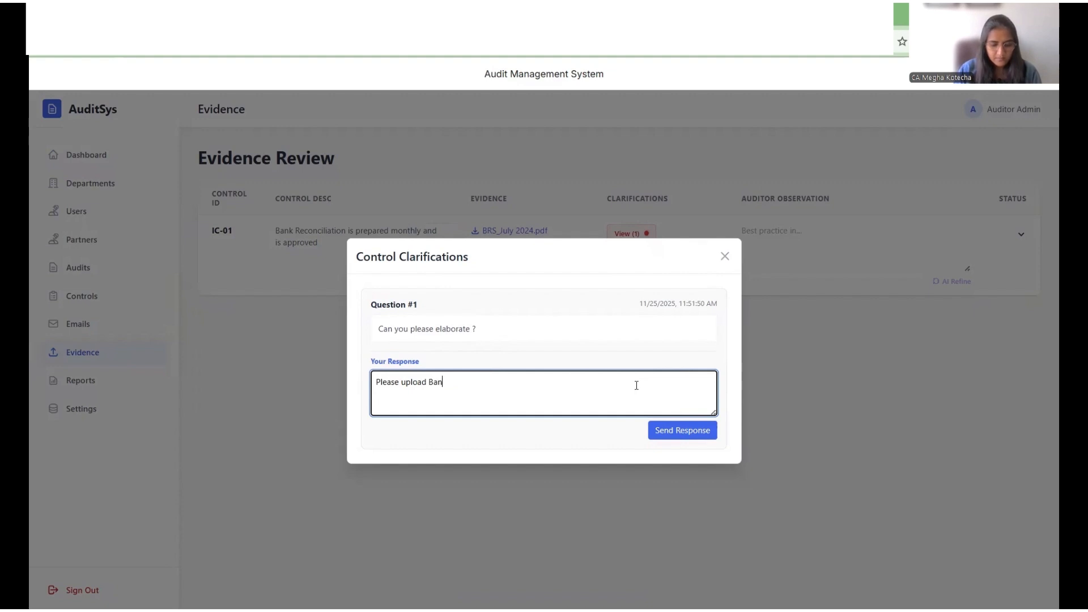
pyautogui.write('k Rconci')
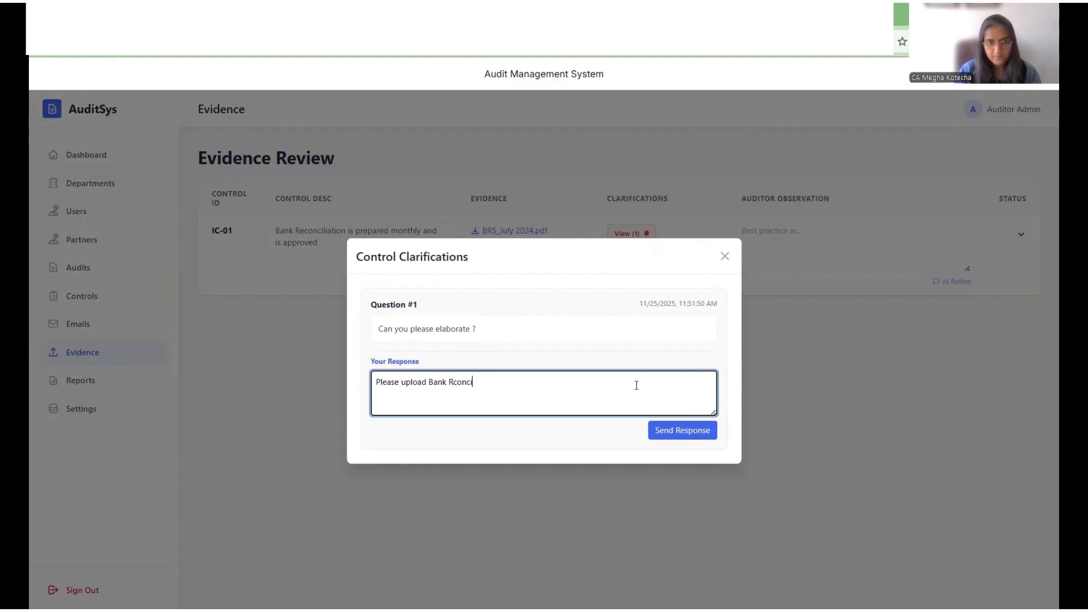
pyautogui.write('liation Sta')
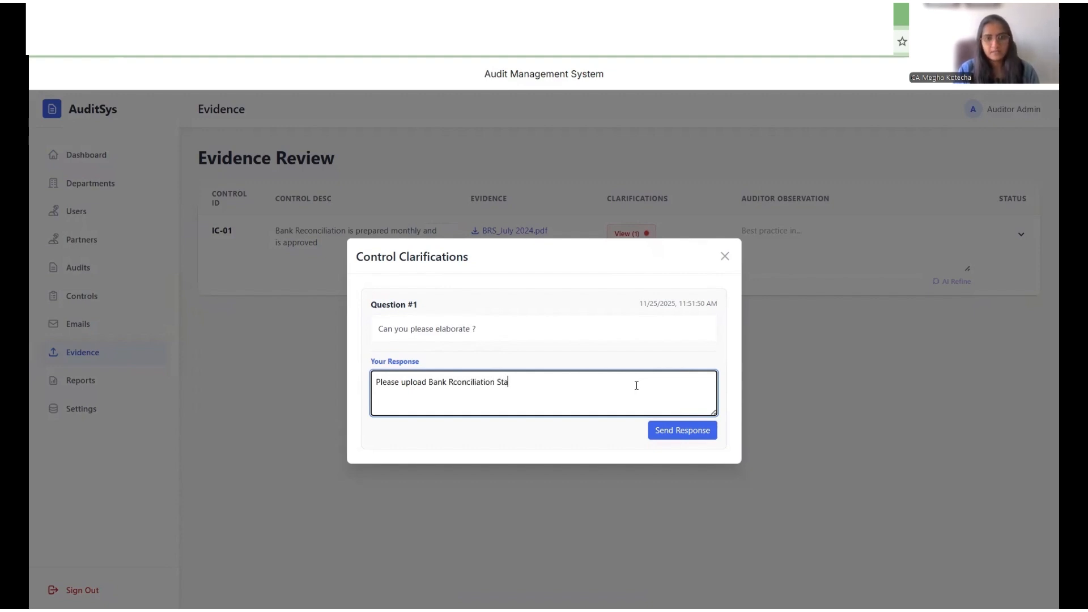
pyautogui.write('tement for an')
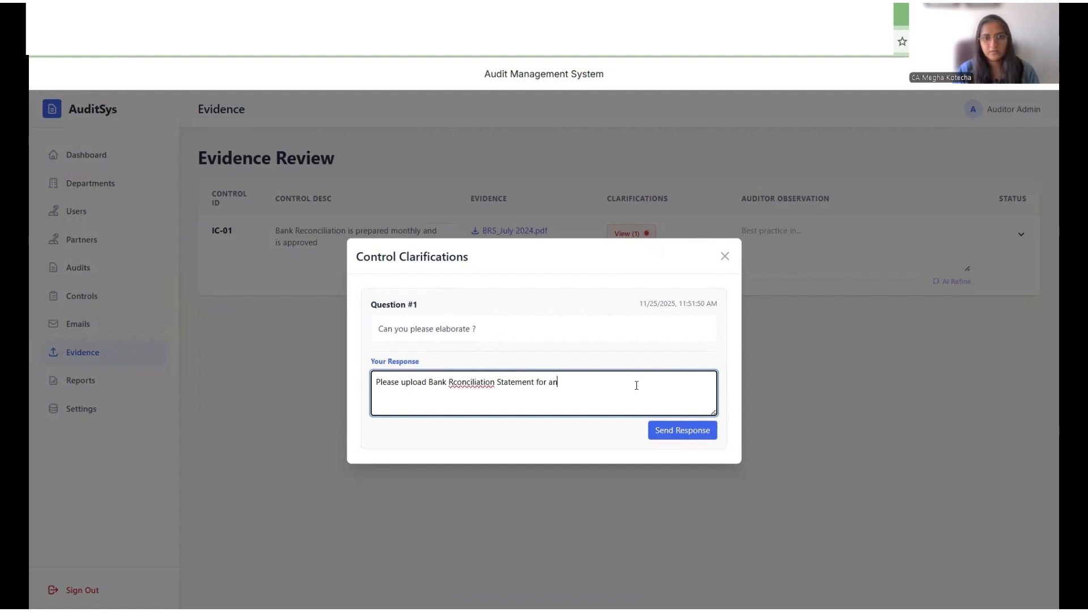
pyautogui.write('y one mont')
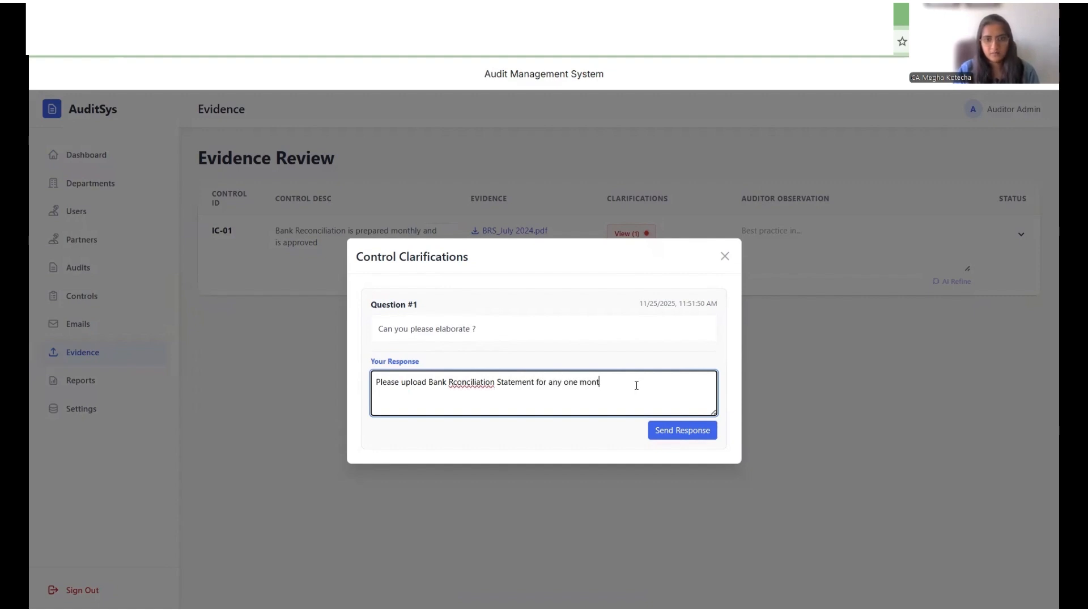
pyautogui.write('h')
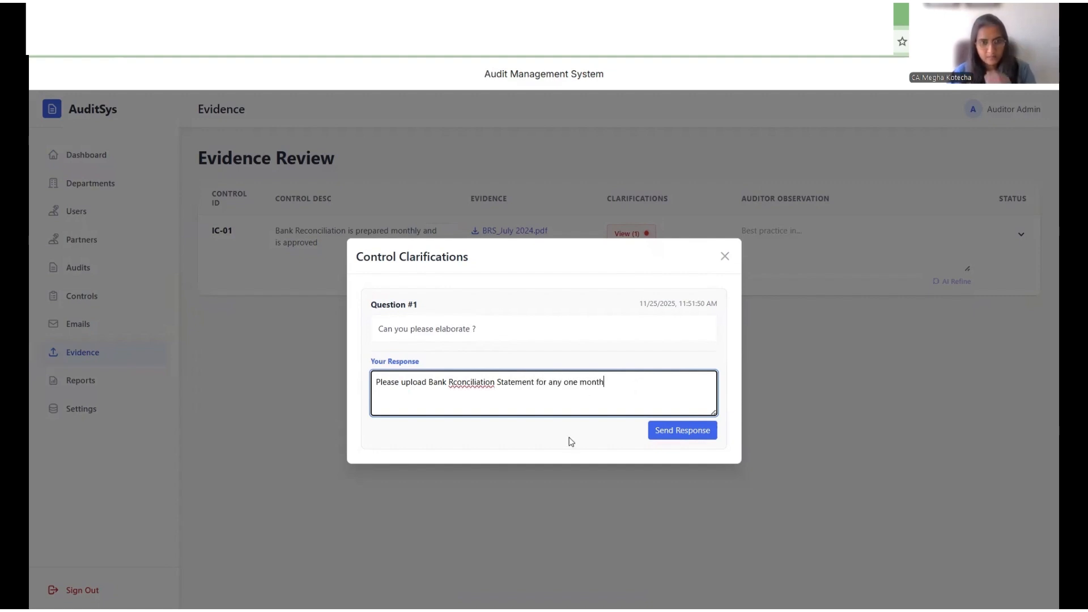
pyautogui.rightClick(476, 381)
pyautogui.click(527, 85)
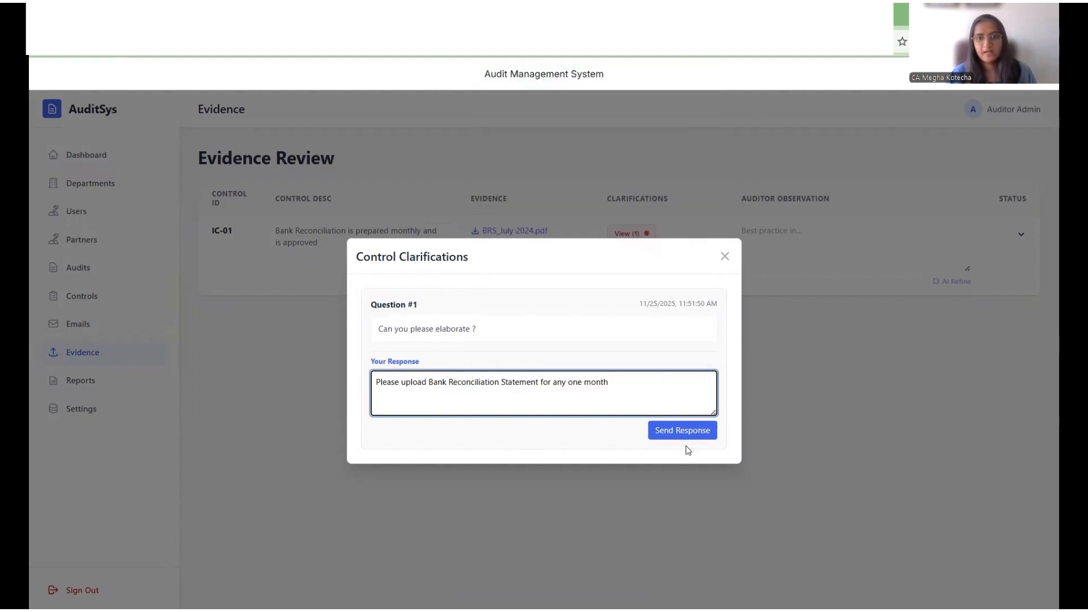
pyautogui.click(684, 435)
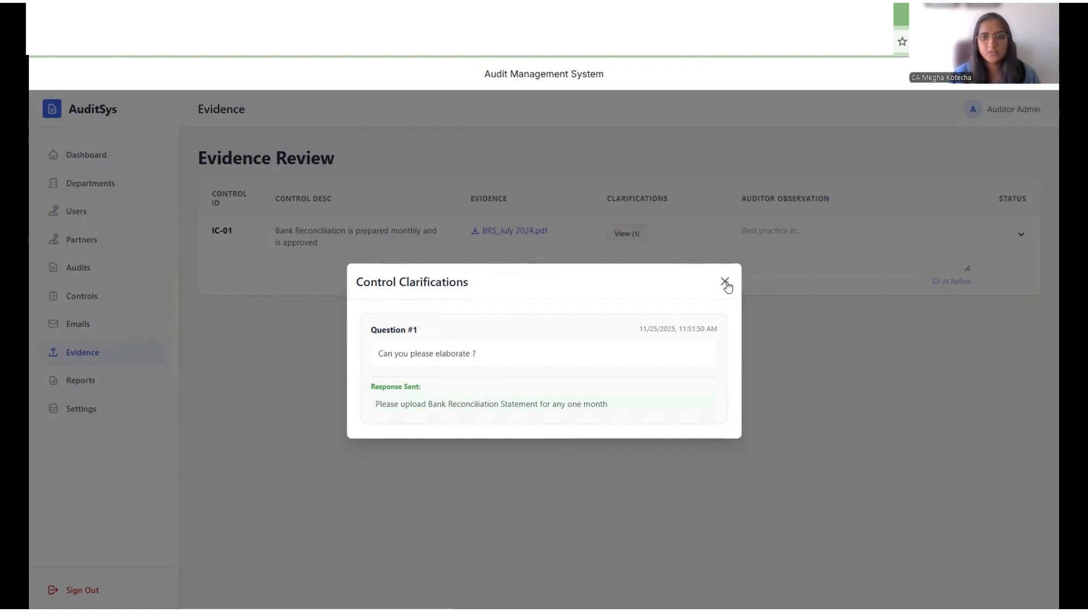
pyautogui.click(725, 283)
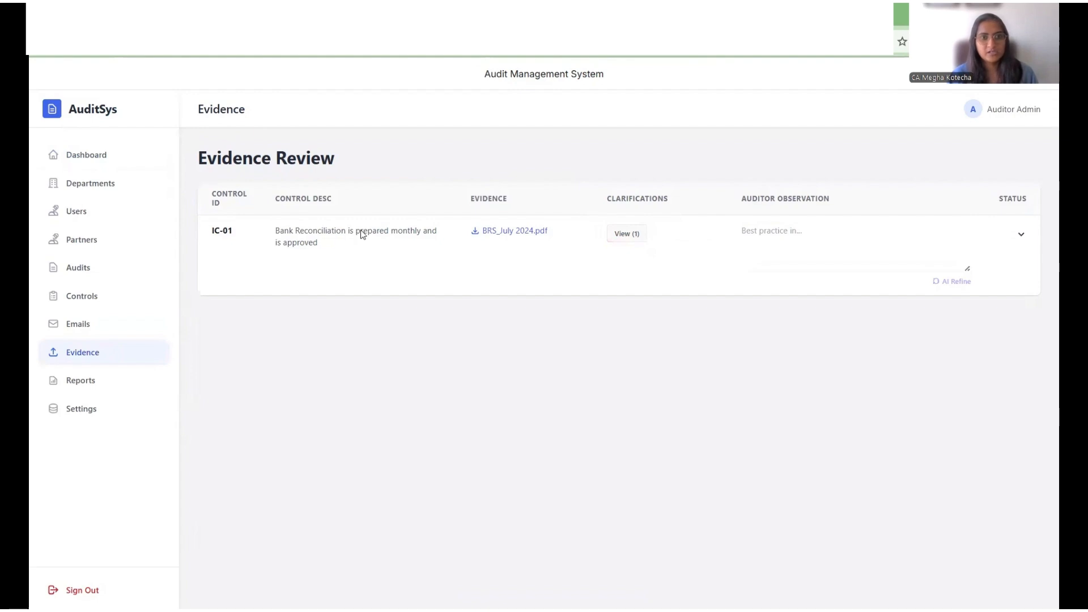
# Step: Switch to the portal tab, sign in through User Login with the user's e-mail and saved password, and open the control's details
pyautogui.click(142, 14)
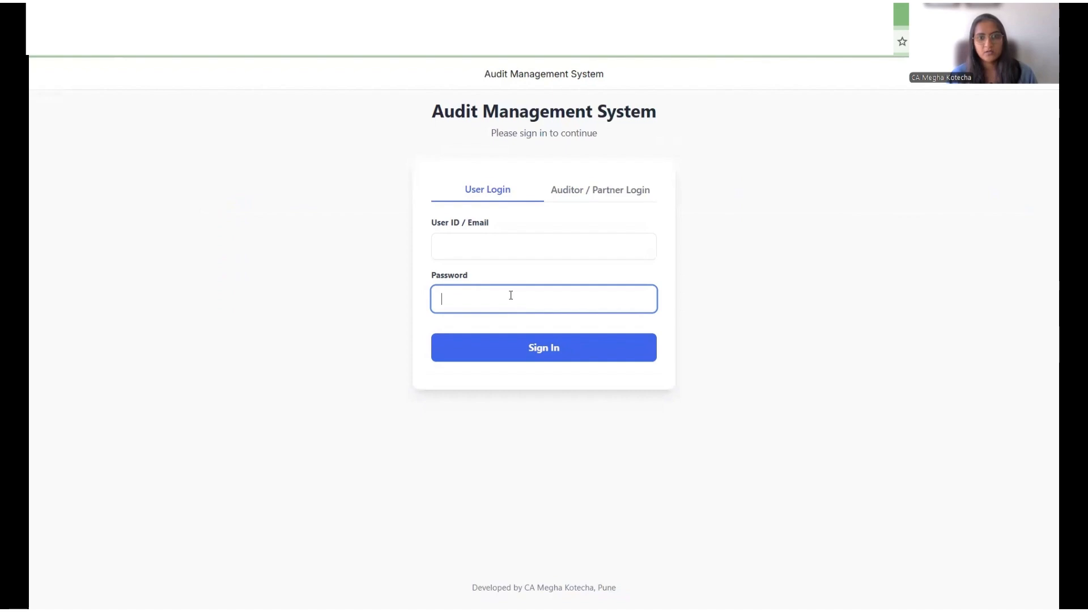
pyautogui.click(510, 247)
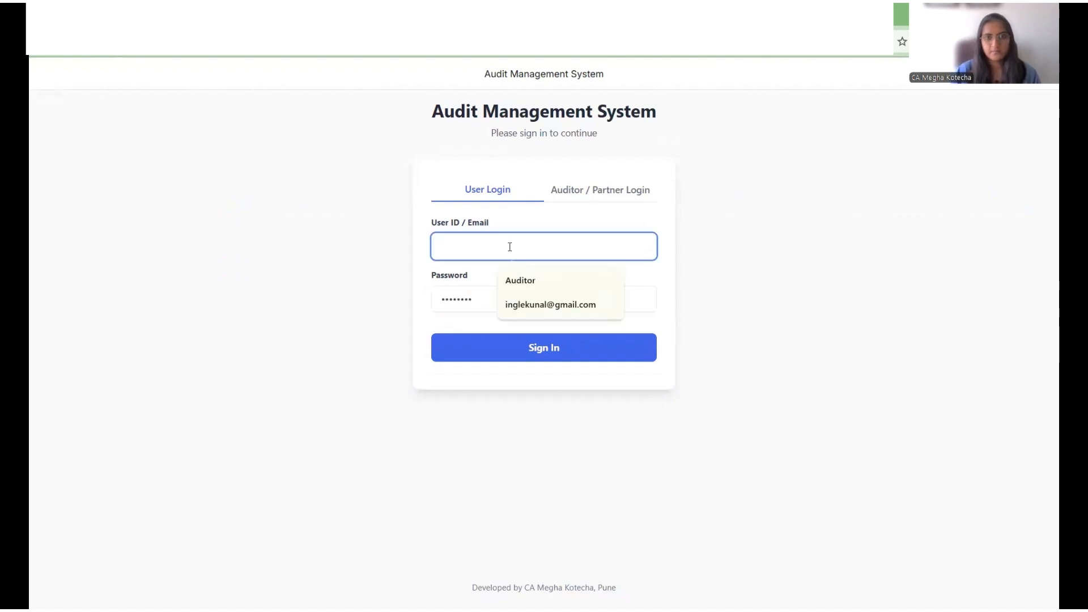
pyautogui.press('Down')
pyautogui.press('Return')
pyautogui.press('Return')
pyautogui.click(364, 259)
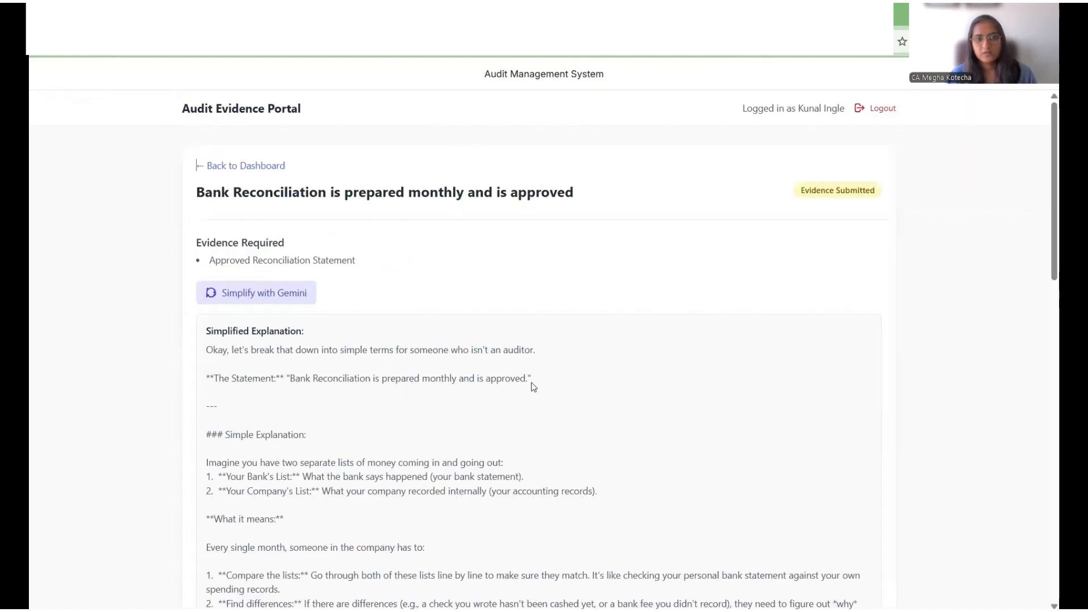
# Step: Review the auditor's clarification response, final-submit the bank reconciliation evidence, and reopen the control's details
pyautogui.scroll(-10, 539, 379)
pyautogui.scroll(-5, 538, 377)
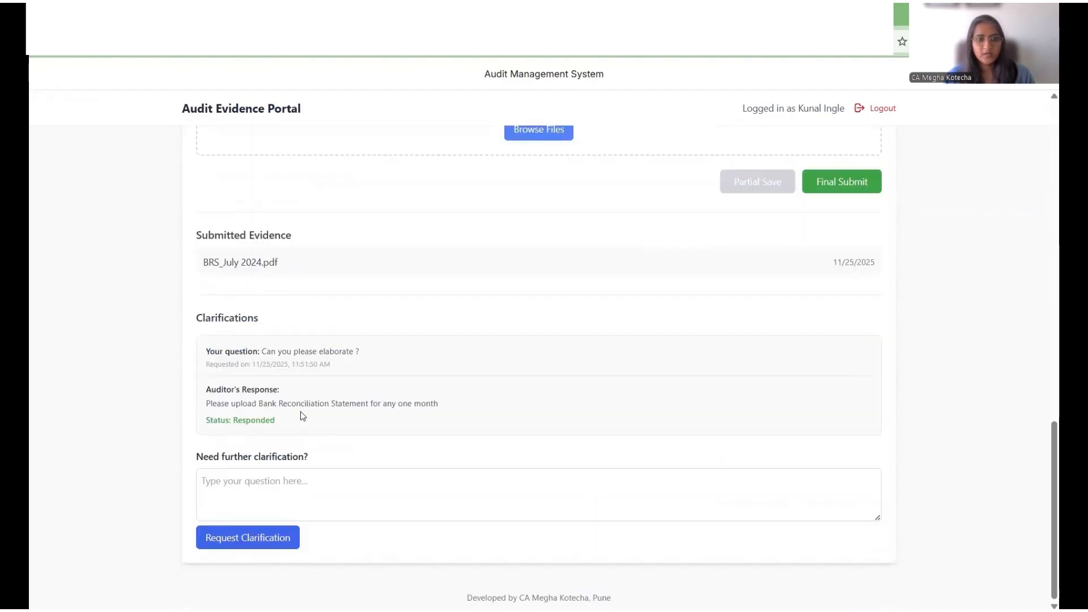
pyautogui.scroll(2, 298, 415)
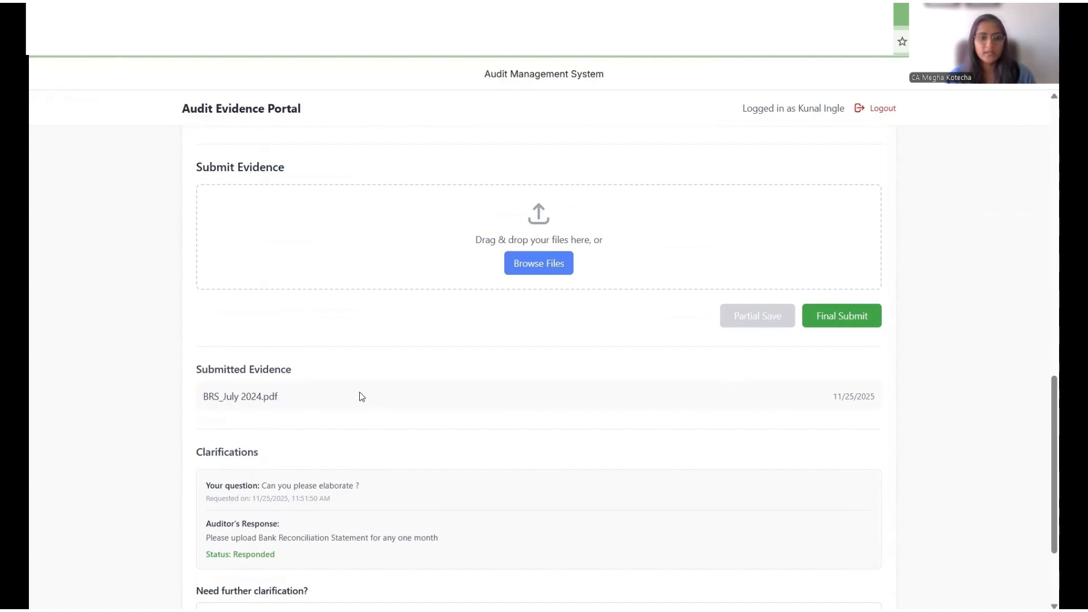
pyautogui.click(832, 323)
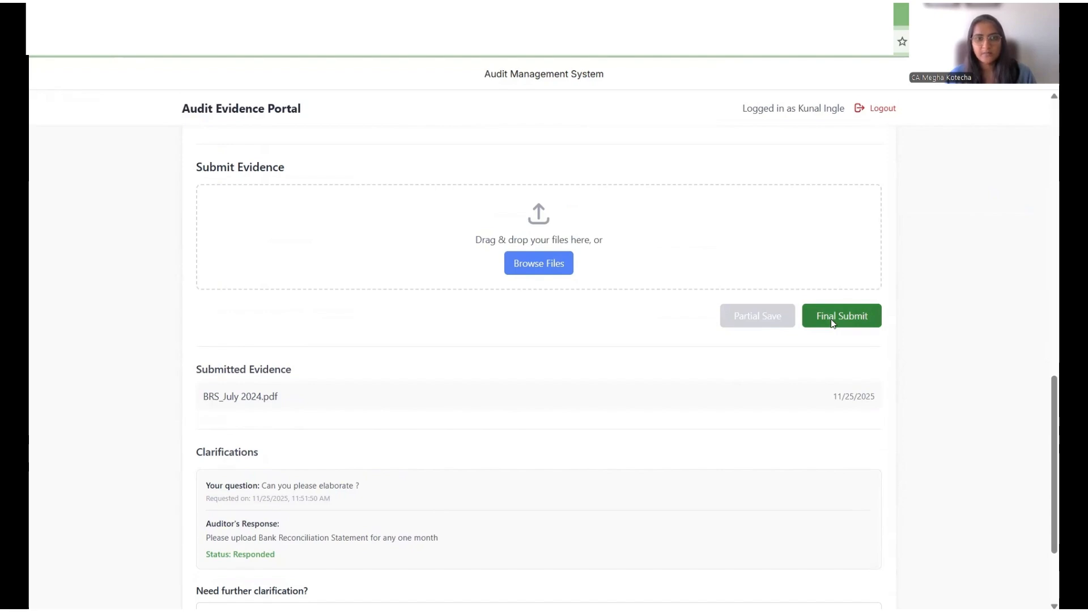
pyautogui.click(373, 258)
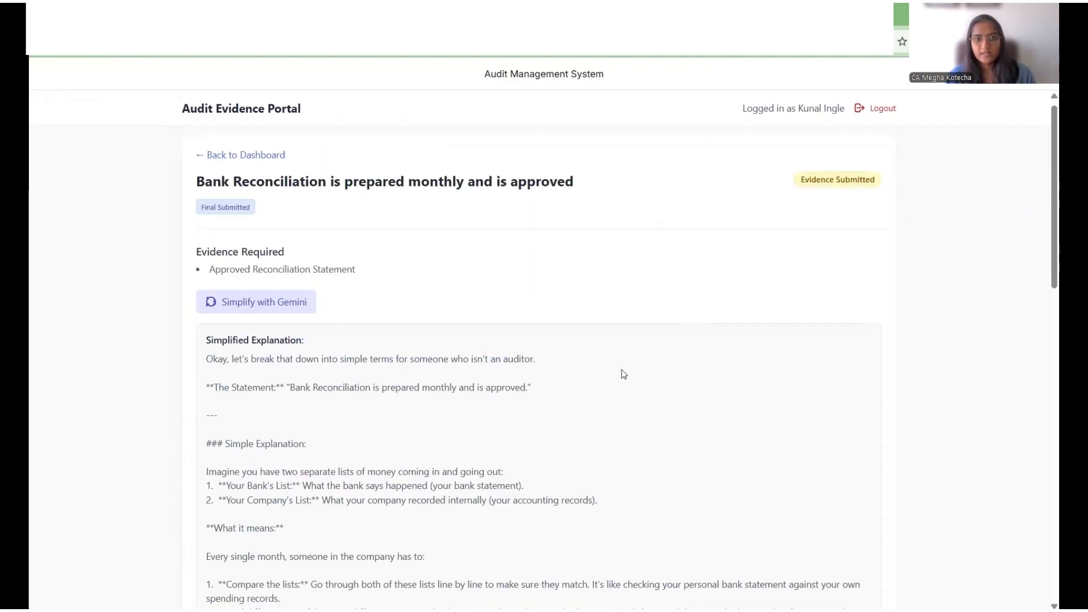
# Step: Ask for resubmission of the final-submitted evidence
pyautogui.scroll(-10, 623, 369)
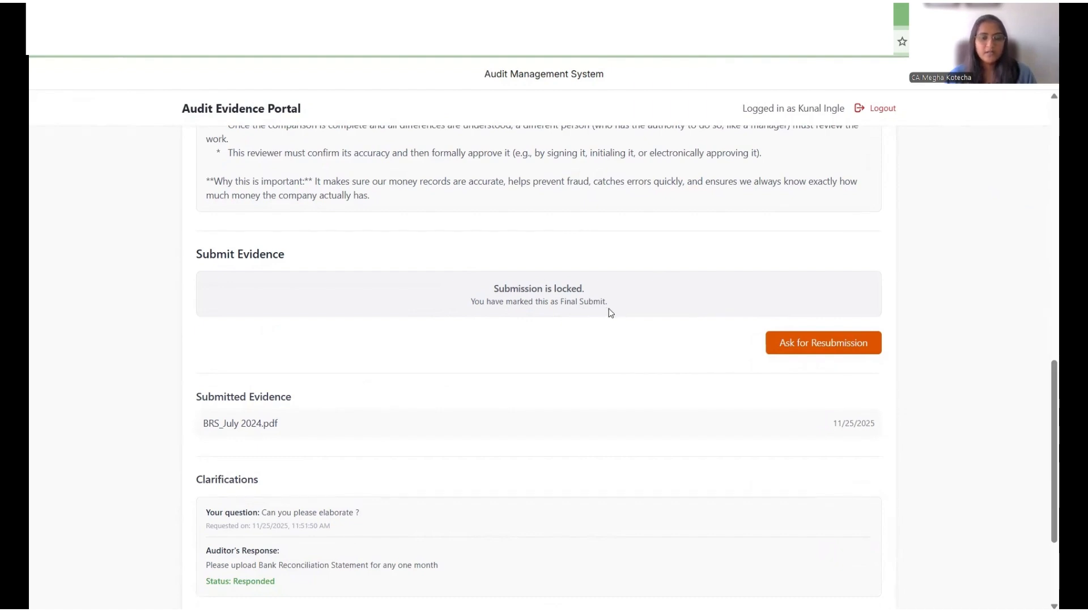
pyautogui.scroll(-1, 609, 309)
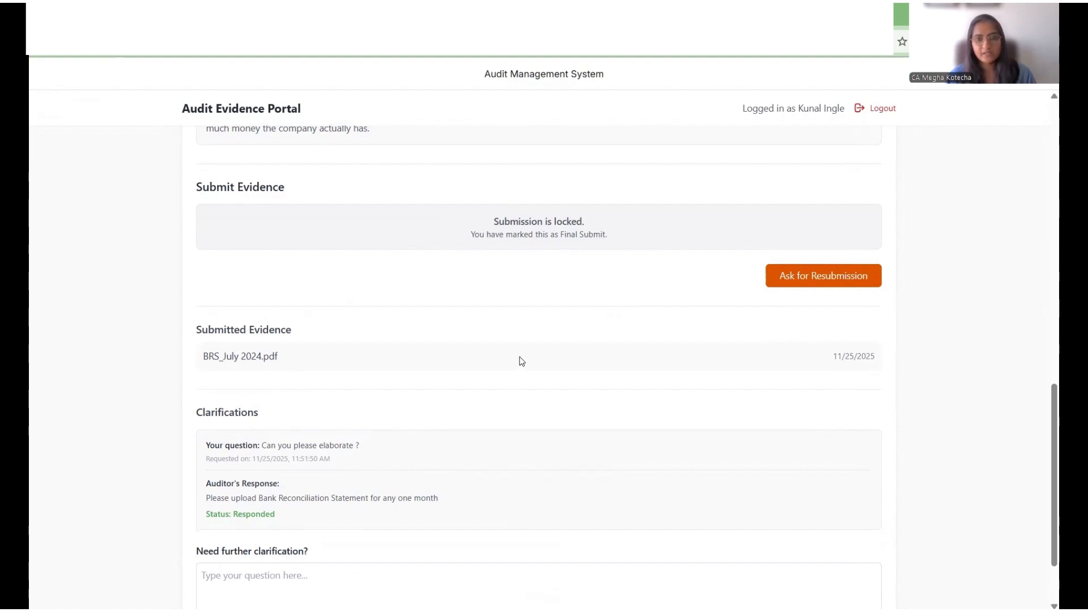
pyautogui.click(832, 285)
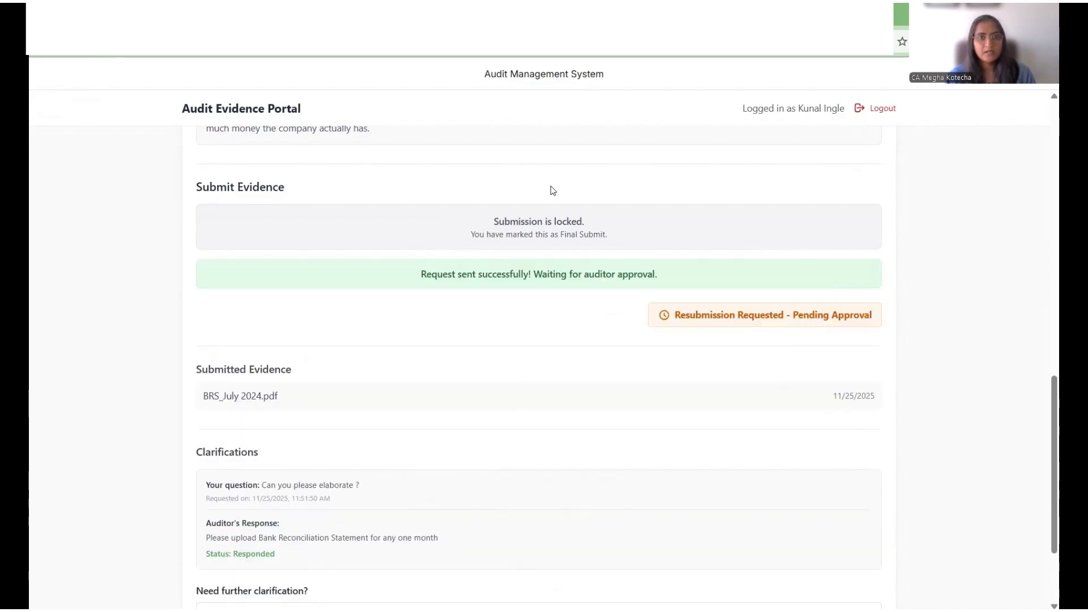
# Step: Switch to Gmail to check the resubmission request notification, then return to the portal tab
pyautogui.click(273, 16)
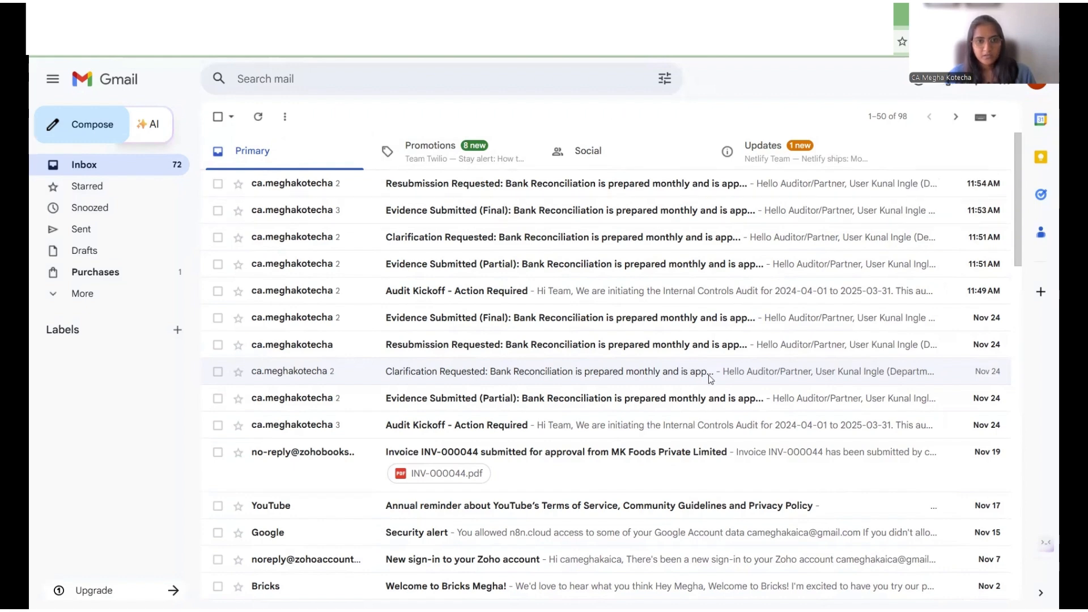
pyautogui.click(487, 511)
pyautogui.scroll(2, 790, 274)
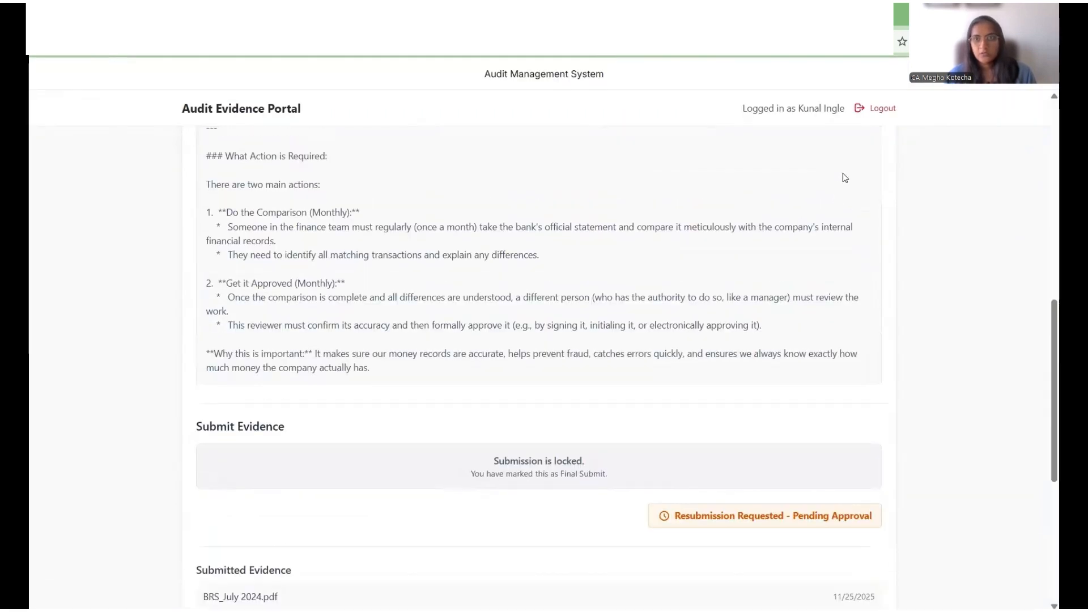
# Step: Log out and sign in through the Auditor / Partner login with User ID Auditor and the account password
pyautogui.click(882, 108)
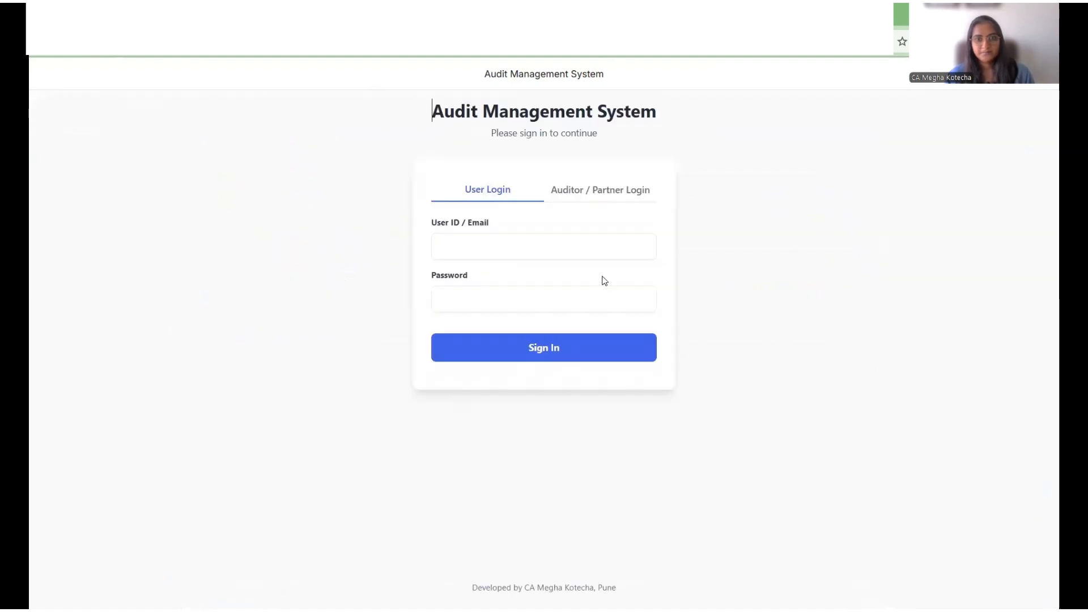
pyautogui.click(600, 190)
pyautogui.click(549, 244)
pyautogui.write('Auditor')
pyautogui.press('Tab')
pyautogui.write('••')
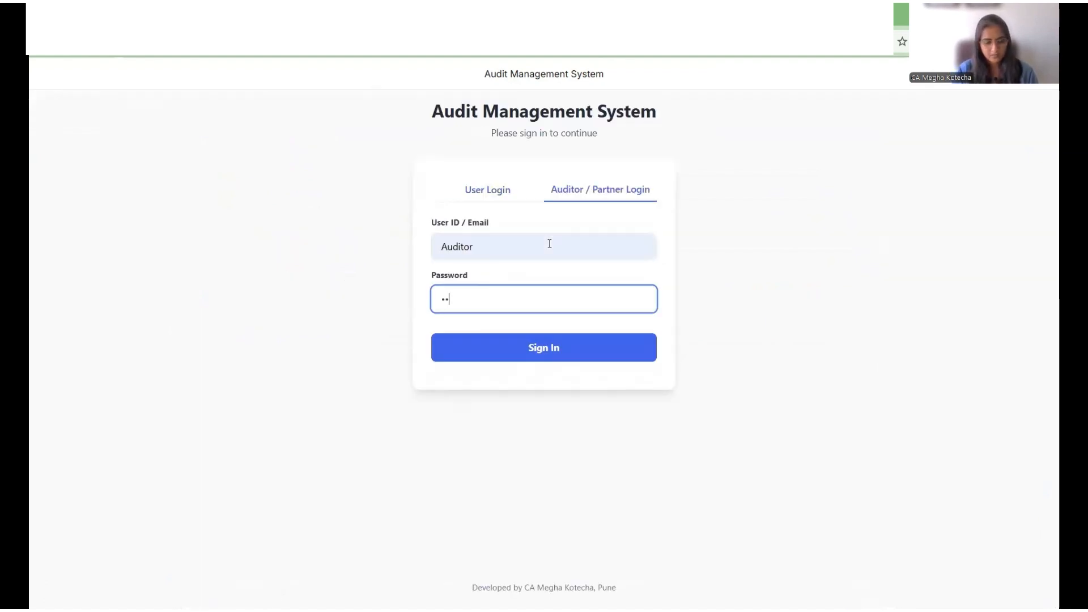
pyautogui.write('••')
pyautogui.press('Return')
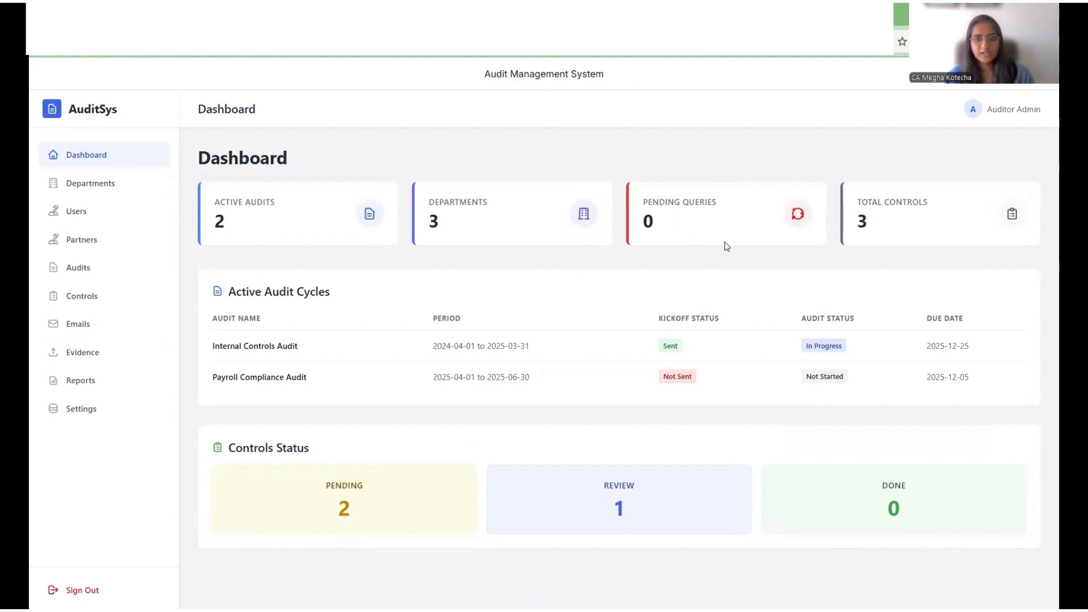
# Step: In Evidence Review, allow the control's pending resubmission request
pyautogui.click(80, 352)
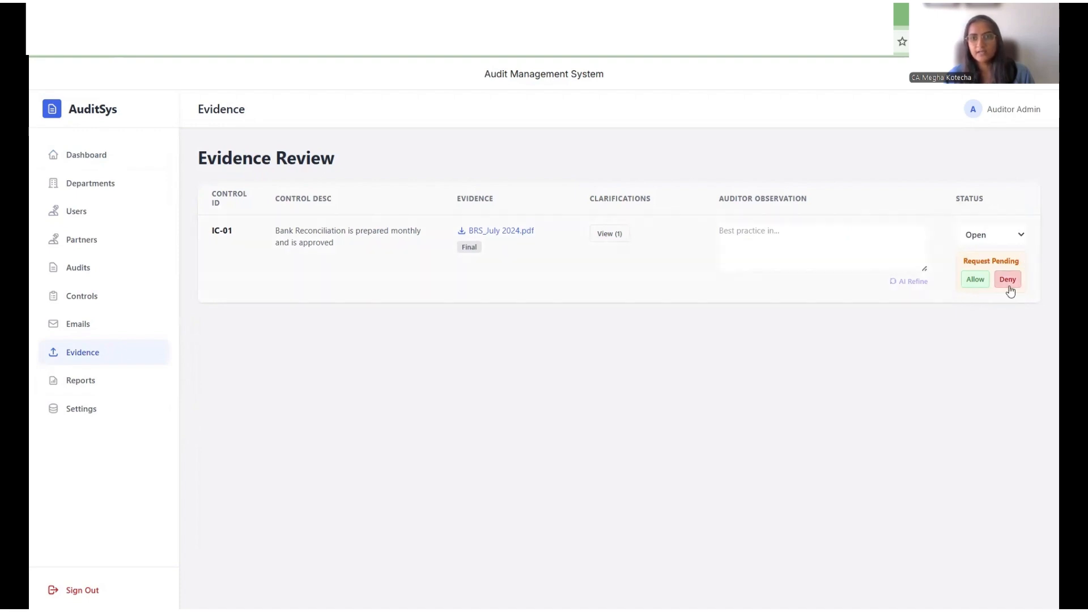
pyautogui.click(976, 287)
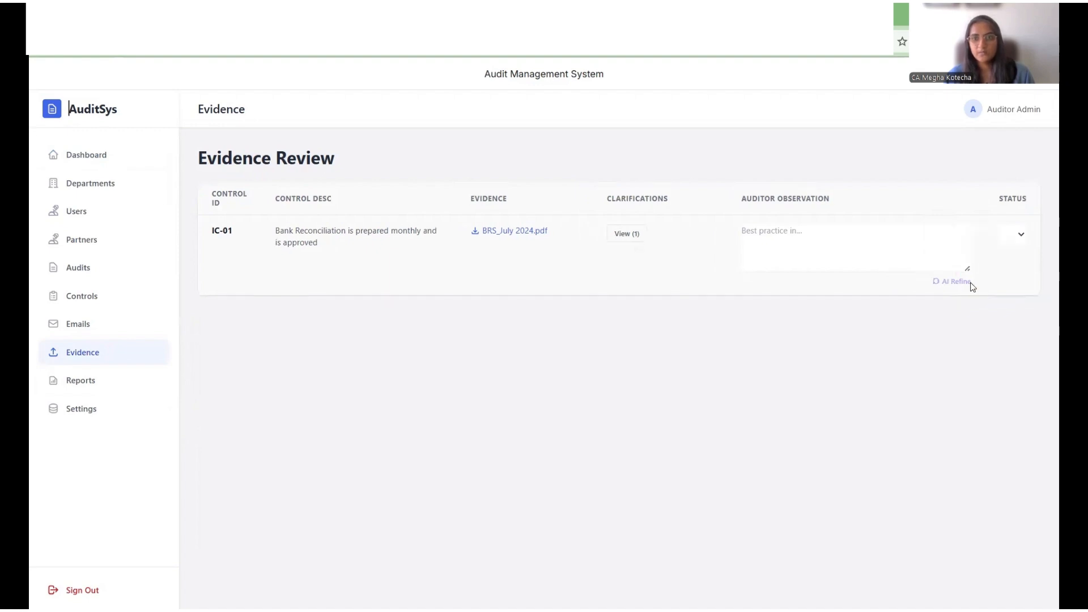
# Step: Sign out and sign back in through User Login with the user's e-mail and saved password
pyautogui.click(97, 592)
pyautogui.click(502, 241)
pyautogui.hotkey('ctrl', 'v')
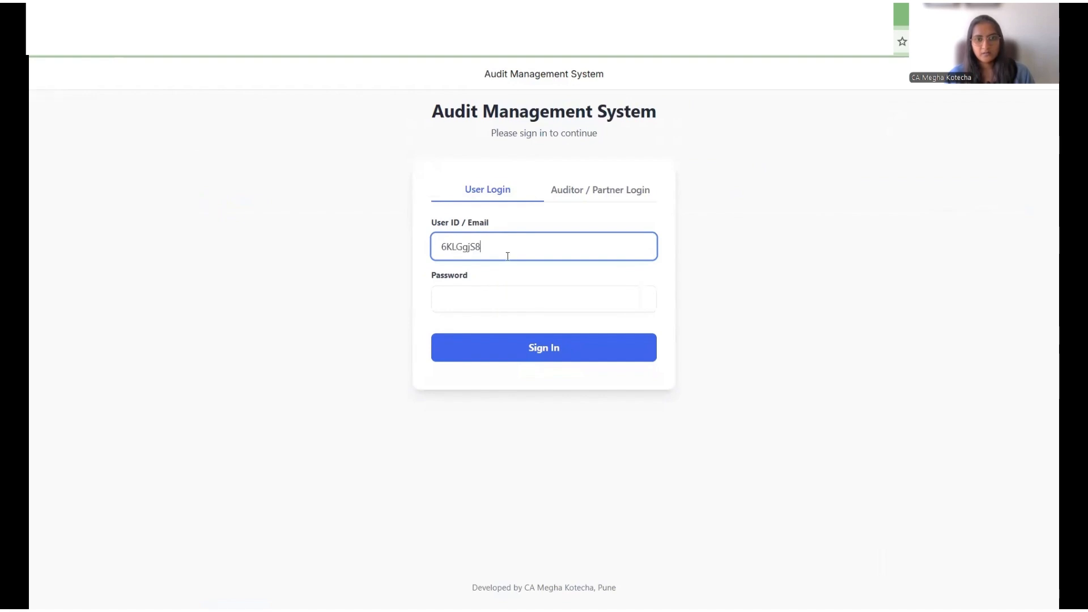
pyautogui.moveTo(507, 251); pyautogui.dragTo(424, 250)
pyautogui.write('in')
pyautogui.press('Down')
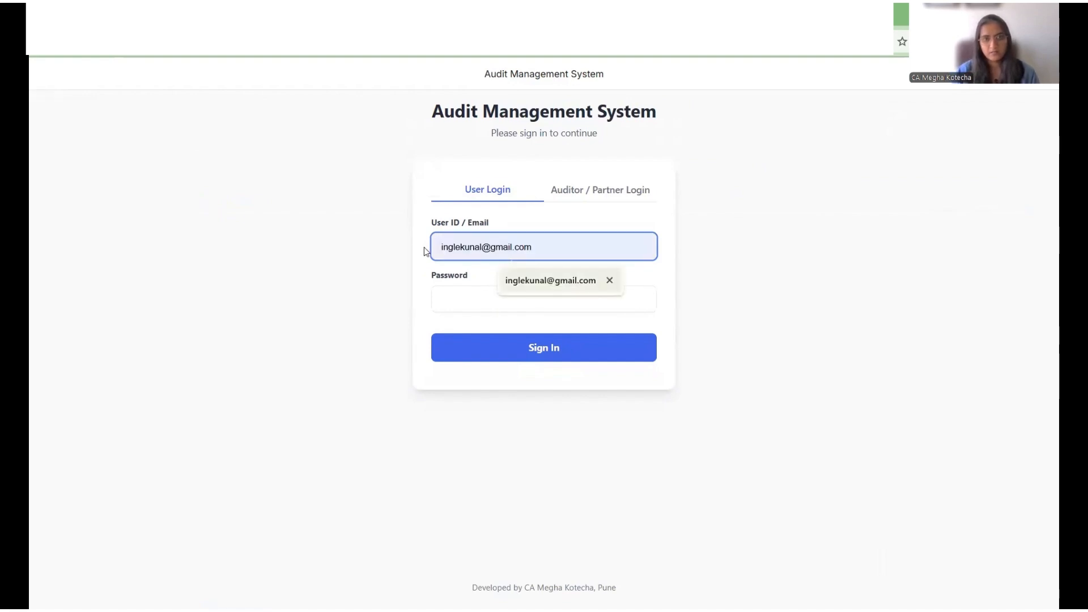
pyautogui.press('Tab')
pyautogui.press('Return')
pyautogui.press('Return')
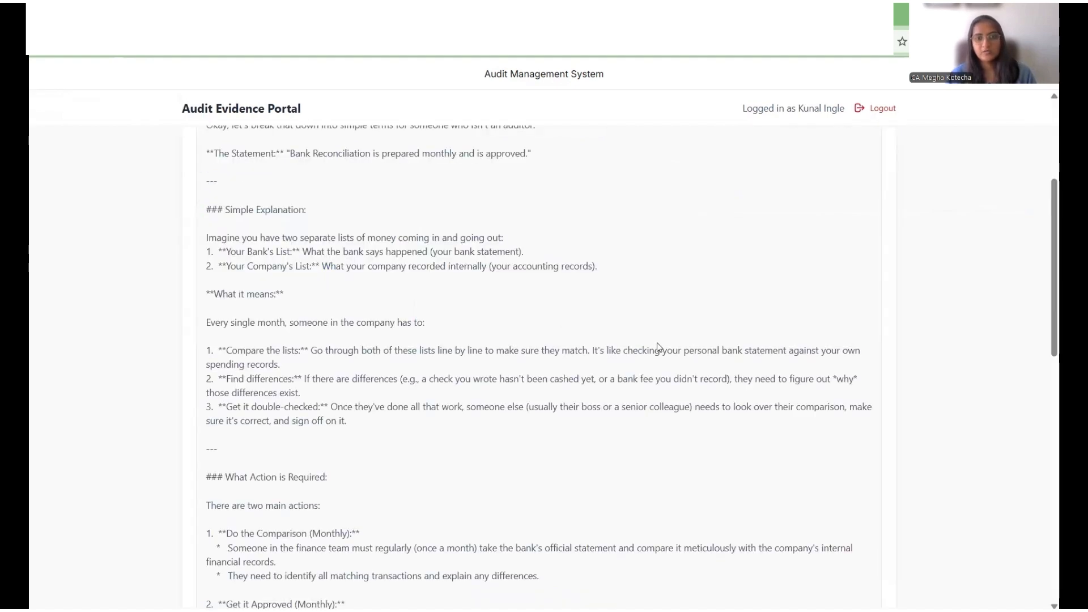
# Step: Final-submit the control's evidence again
pyautogui.scroll(-10, 655, 352)
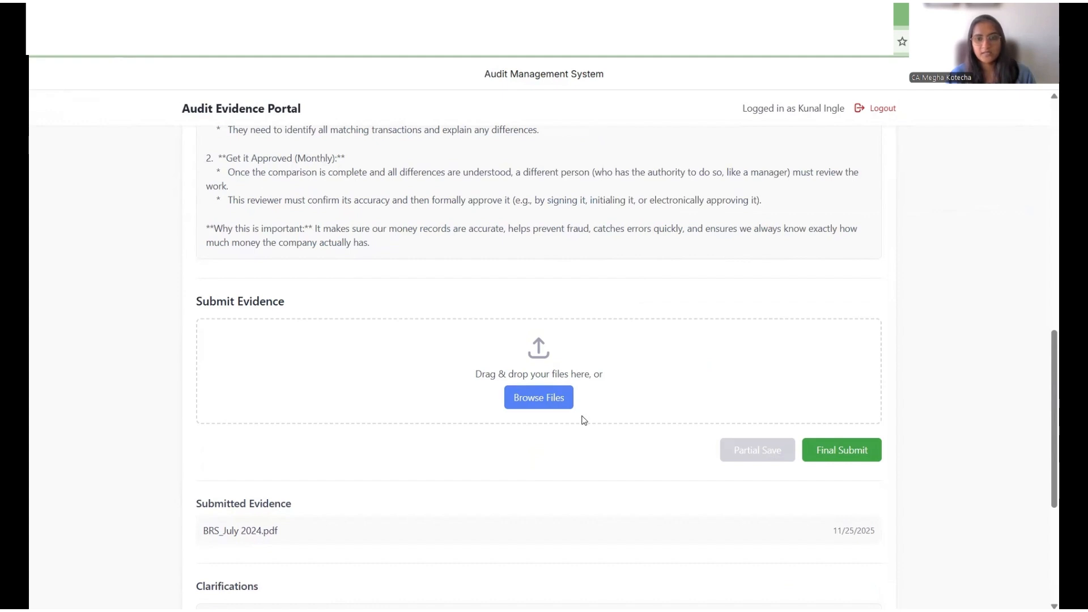
pyautogui.scroll(-1, 510, 437)
pyautogui.scroll(-1, 771, 334)
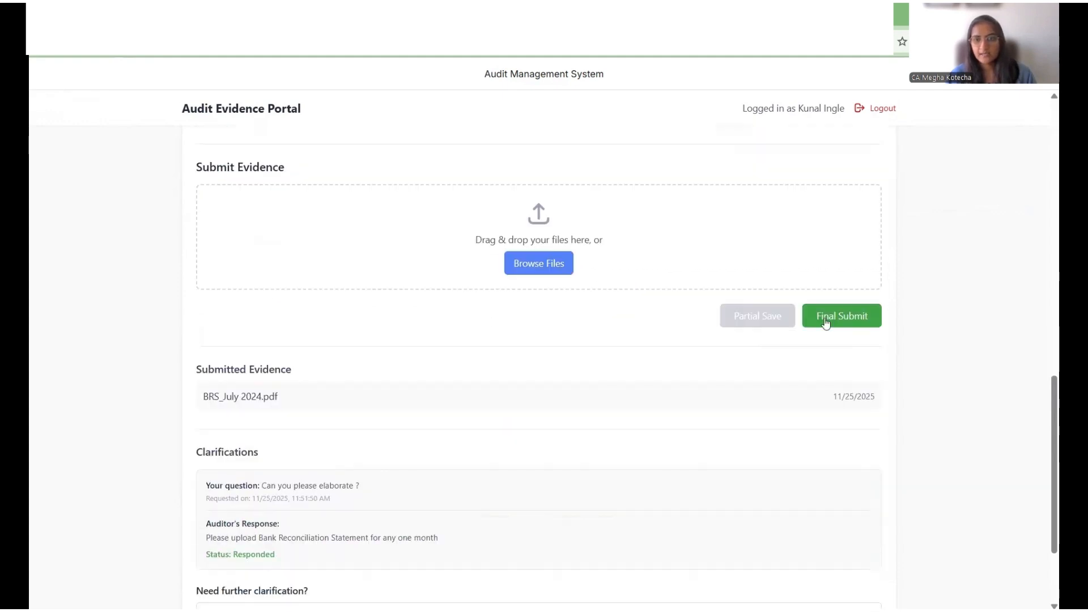
pyautogui.click(839, 318)
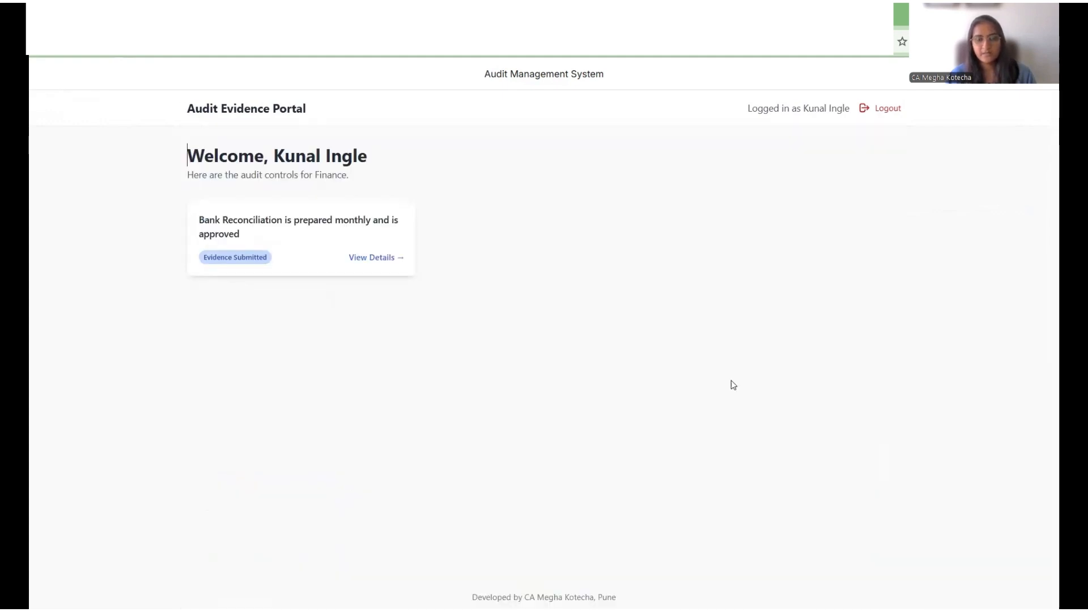
# Step: Log out and sign in through the Auditor / Partner login as Auditor with the account password
pyautogui.click(888, 111)
pyautogui.click(597, 187)
pyautogui.click(567, 240)
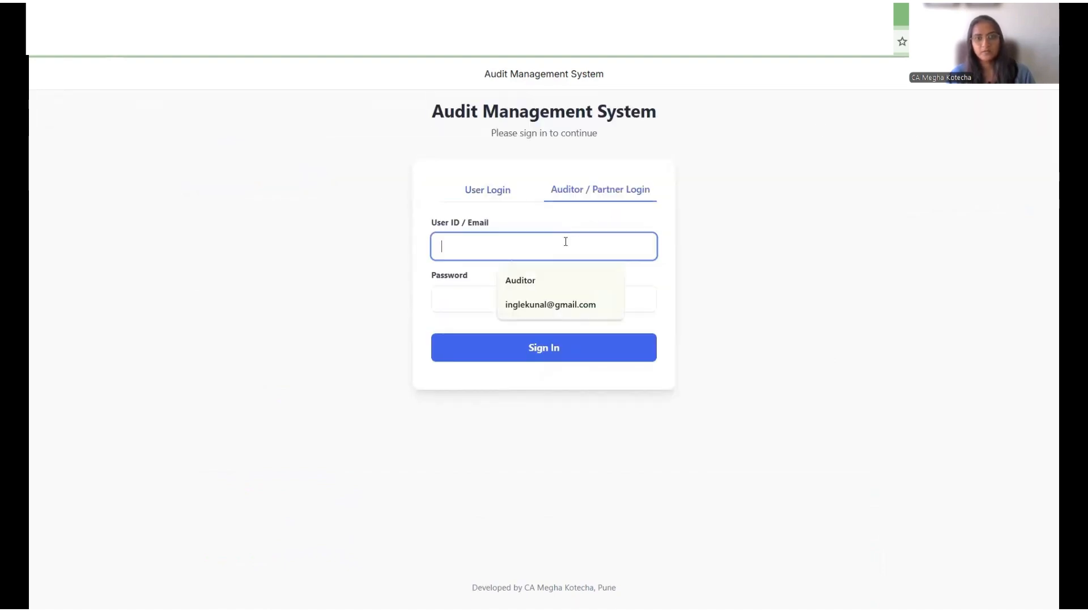
pyautogui.press('Down')
pyautogui.press('Return')
pyautogui.press('Tab')
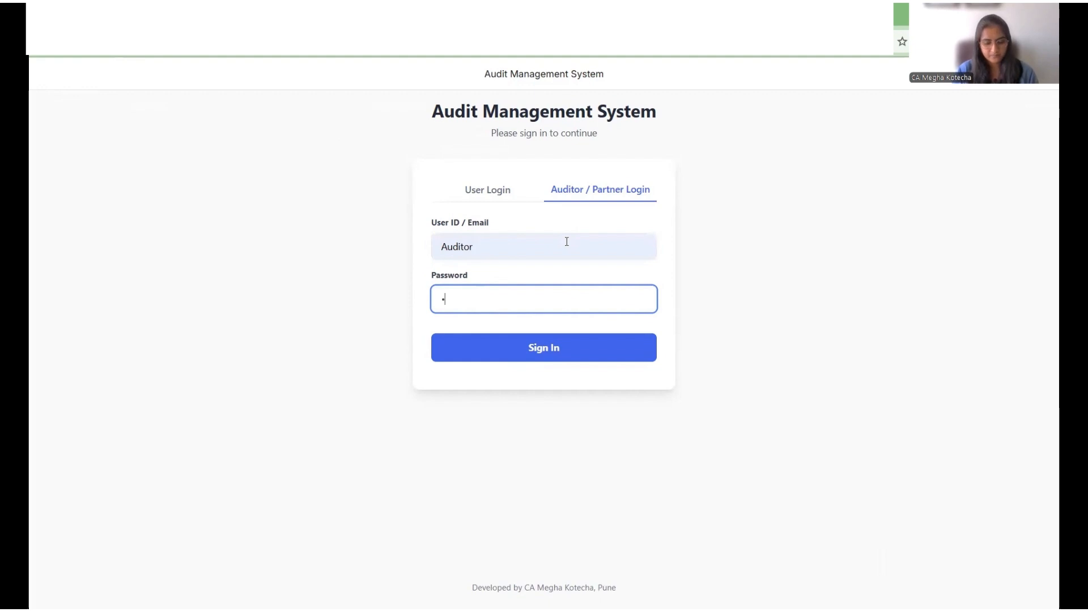
pyautogui.write('auditor123')
pyautogui.press('Return')
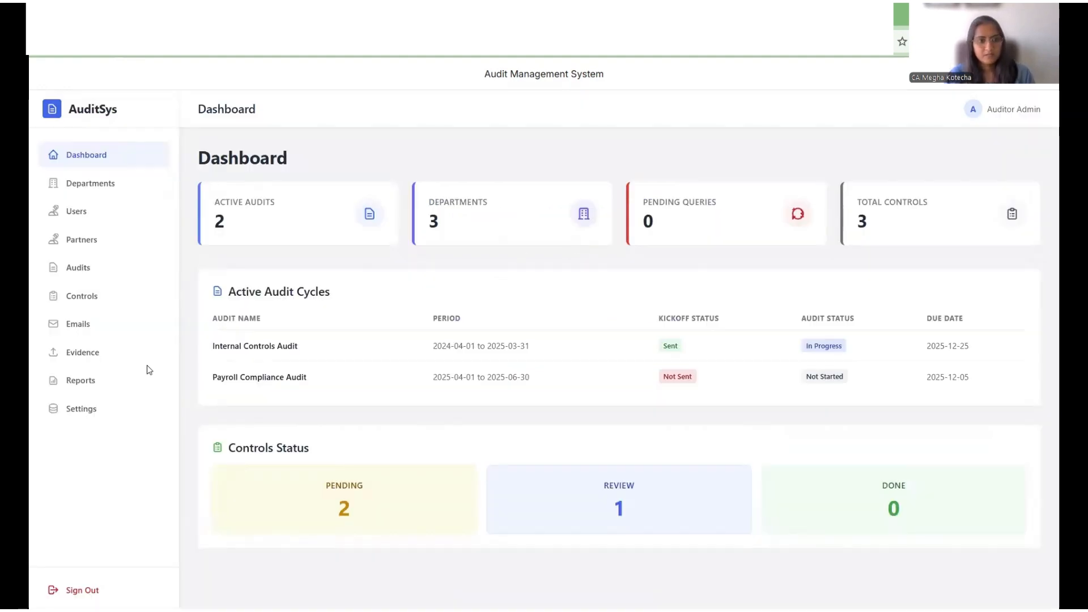
# Step: In Evidence Review, enter the auditor observation 'BRS is received but not approved by the management' for IC-01
pyautogui.click(85, 352)
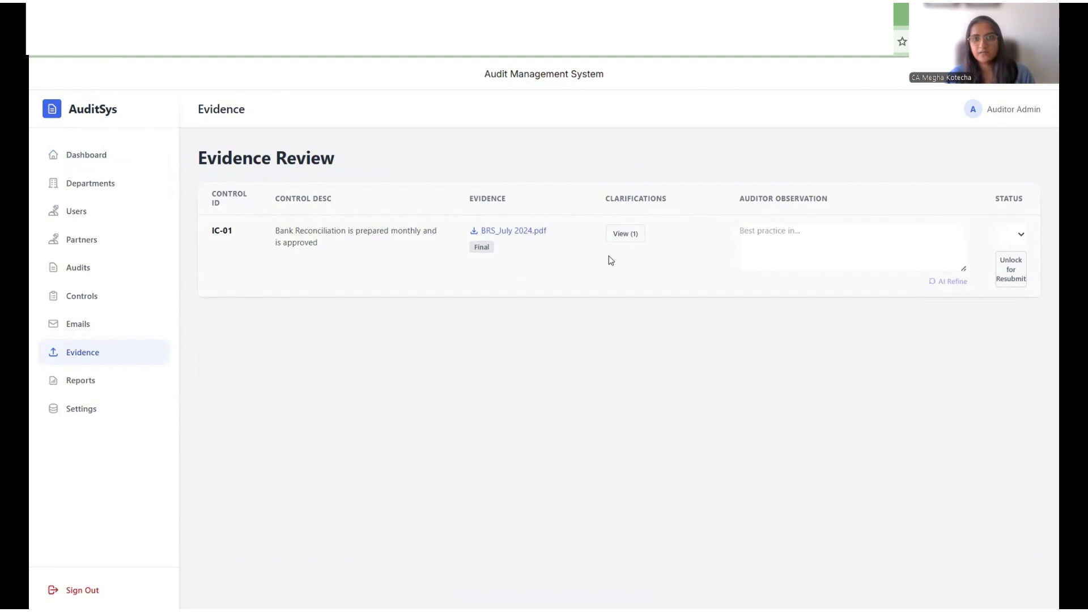
pyautogui.click(789, 247)
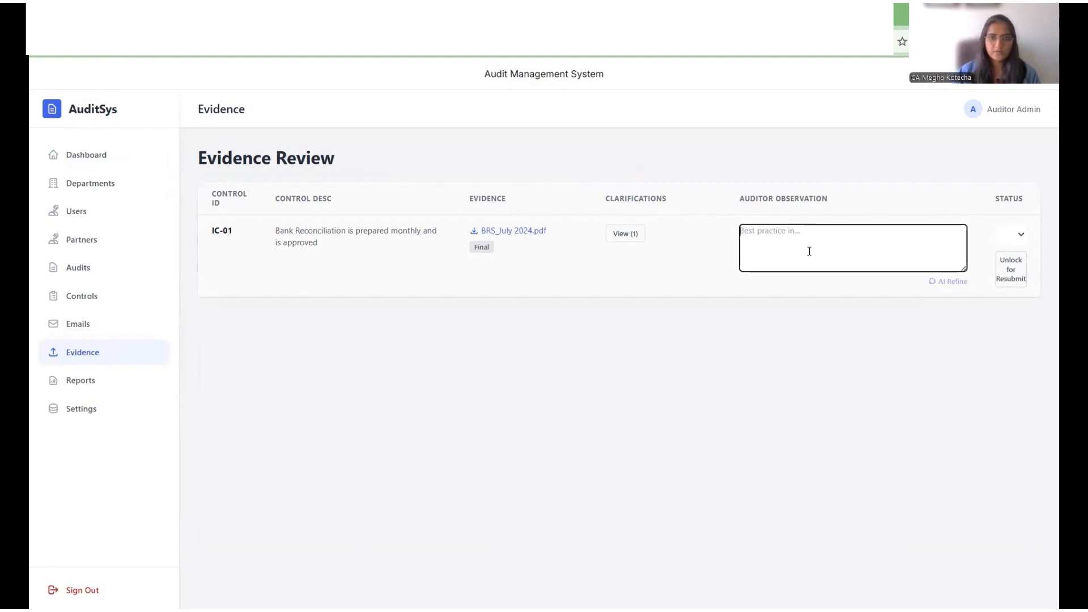
pyautogui.write('BRS')
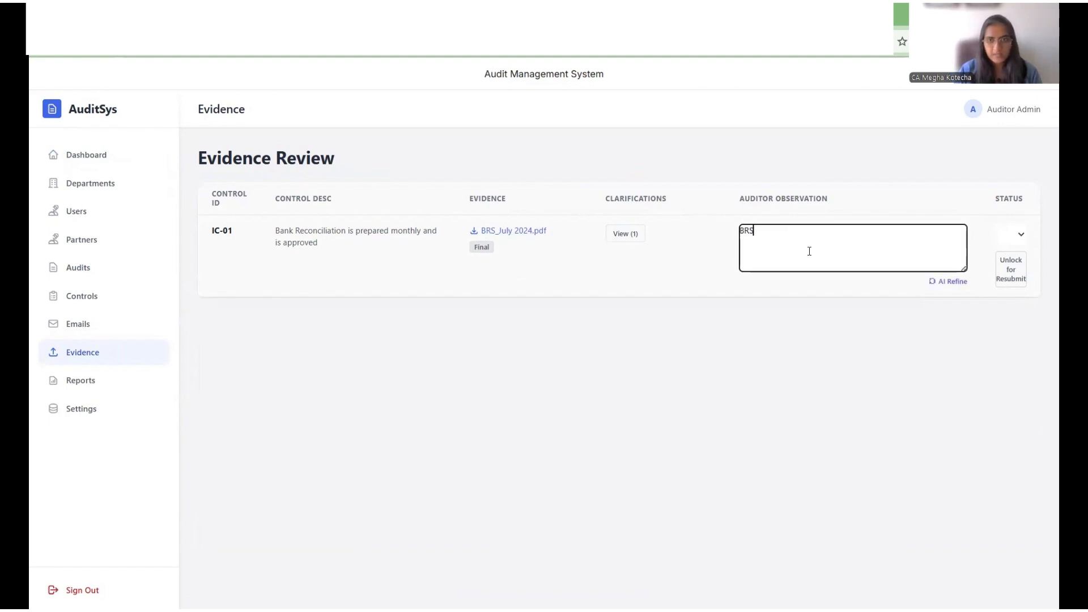
pyautogui.write(' is received b')
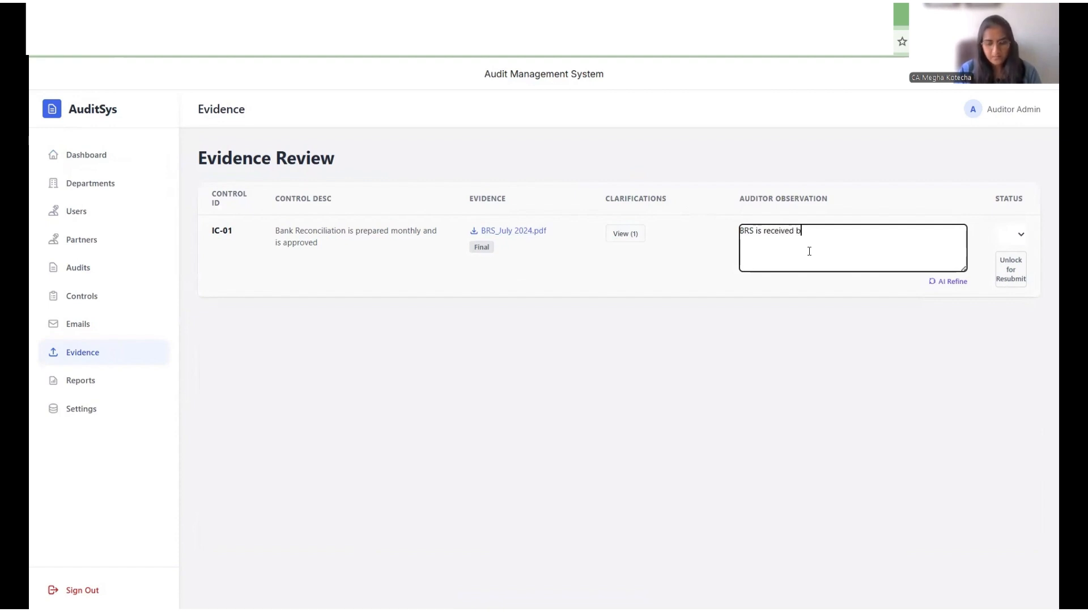
pyautogui.write('u ')
pyautogui.write(' not')
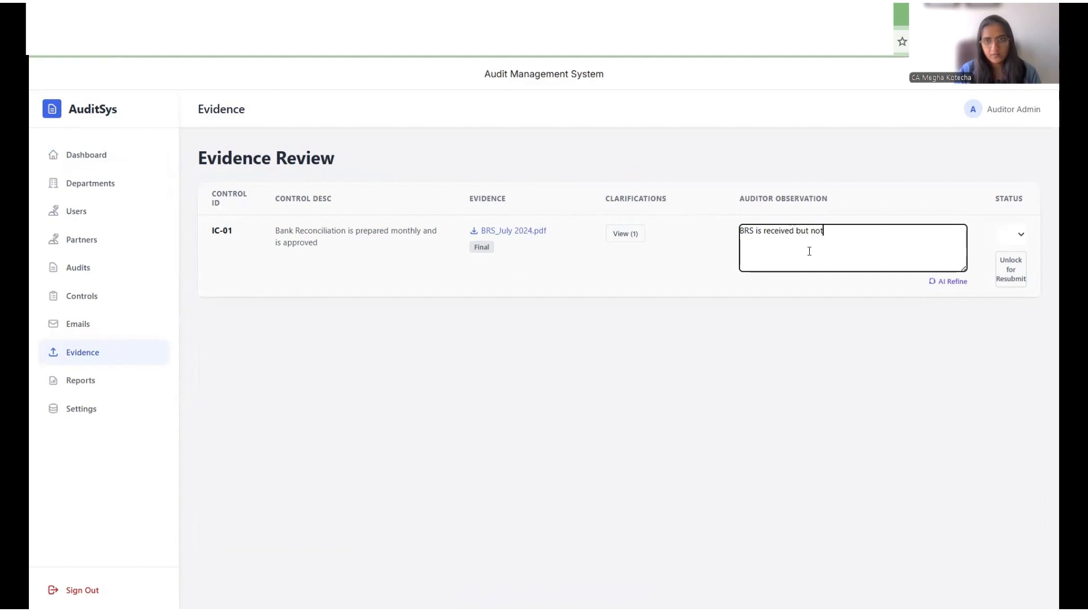
pyautogui.write(' approved b')
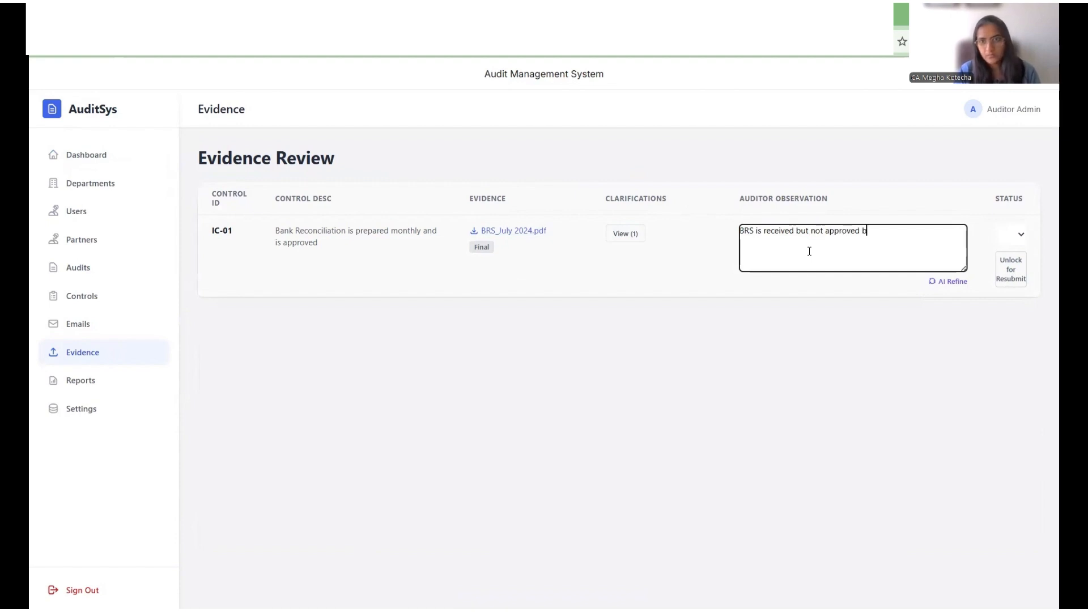
pyautogui.write('y the management')
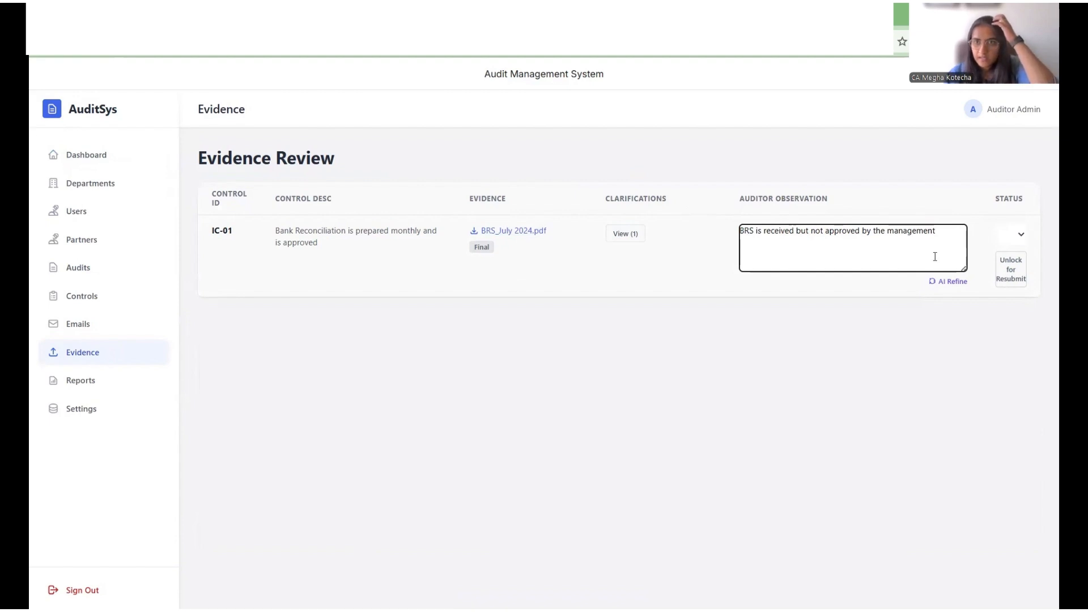
# Step: Run AI Refine on the IC-01 observation, review the suggested options, and replace the observation with the concise Option 1 text
pyautogui.click(943, 289)
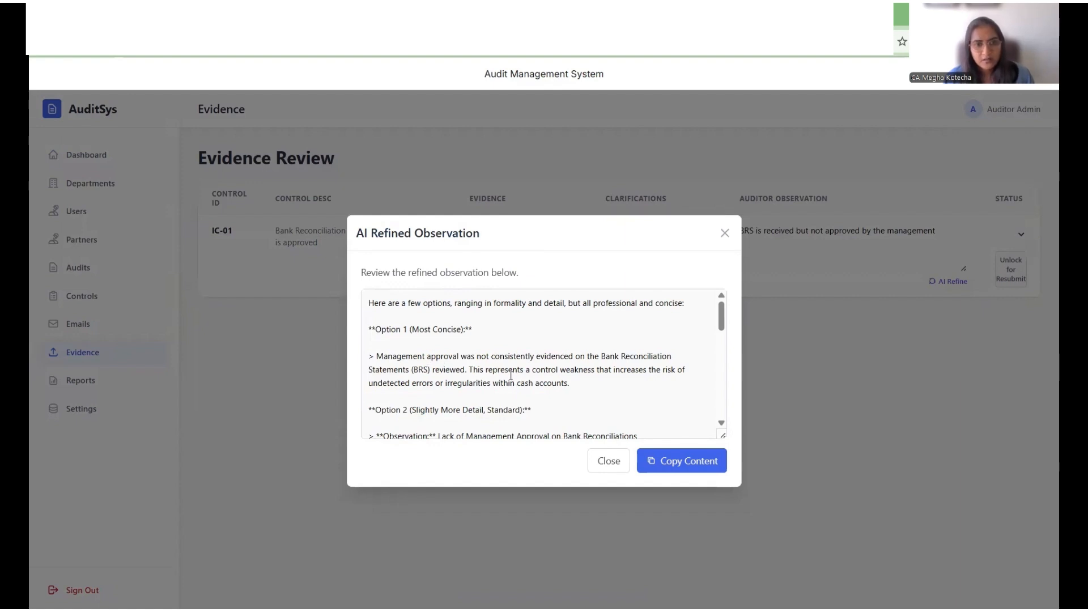
pyautogui.scroll(-2, 449, 379)
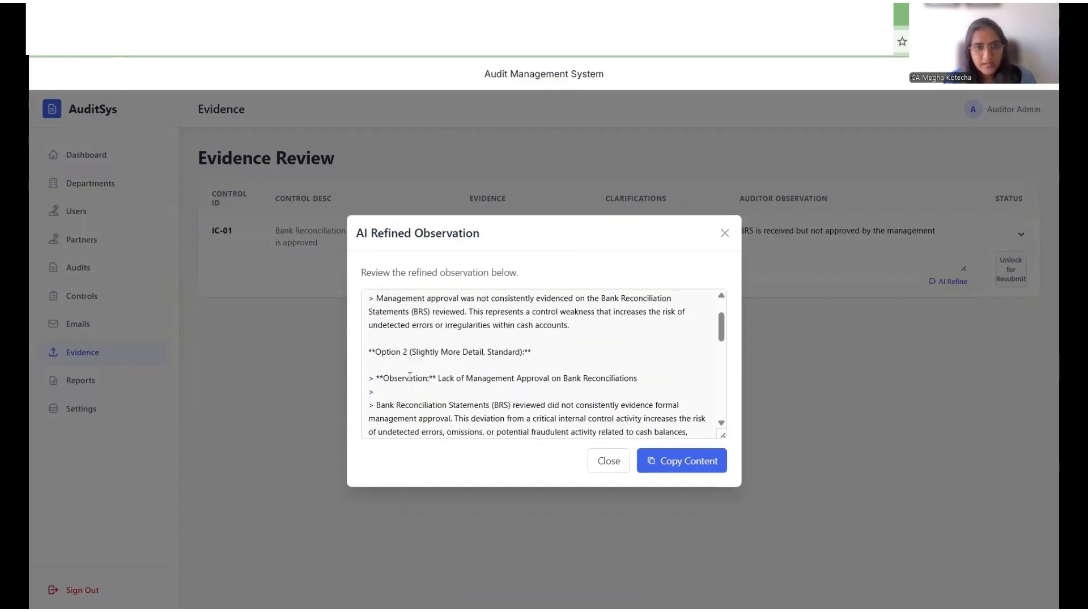
pyautogui.scroll(2, 410, 377)
pyautogui.scroll(-10, 459, 383)
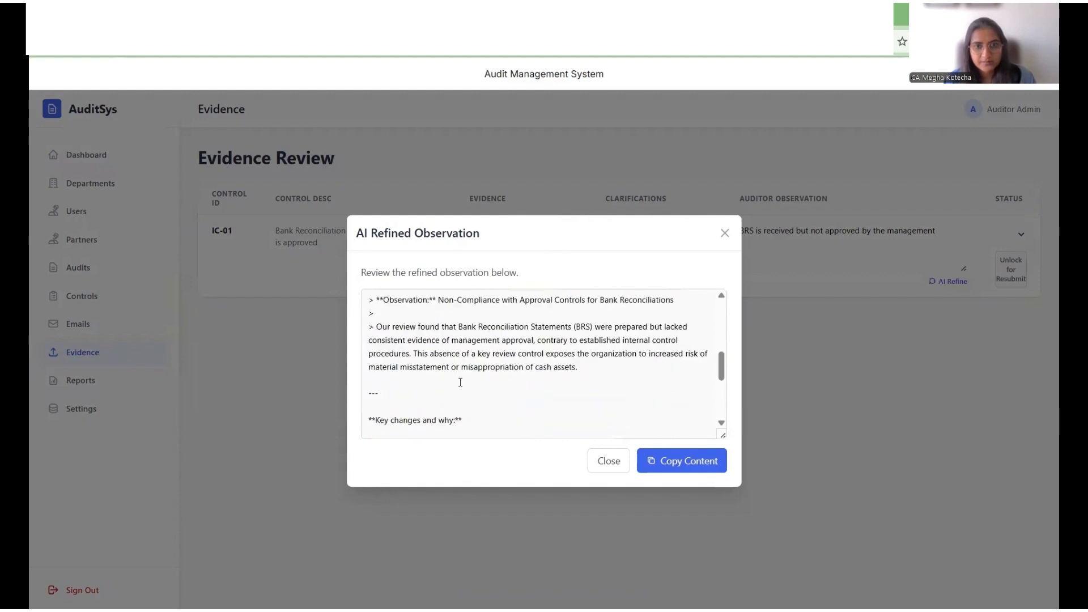
pyautogui.scroll(10, 450, 383)
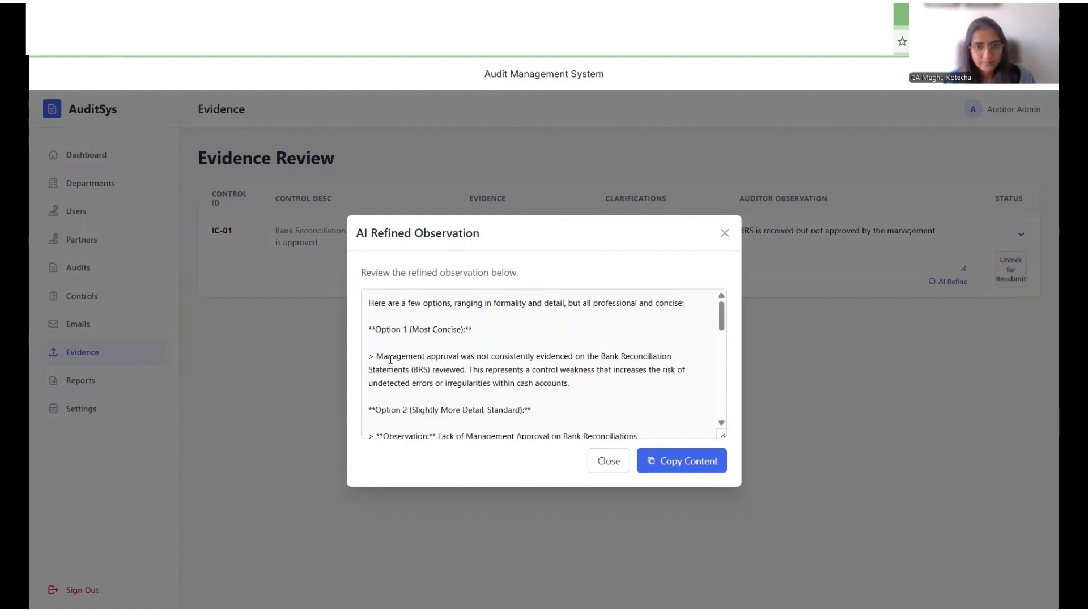
pyautogui.moveTo(378, 357); pyautogui.dragTo(623, 382)
pyautogui.hotkey('ctrl', 'c')
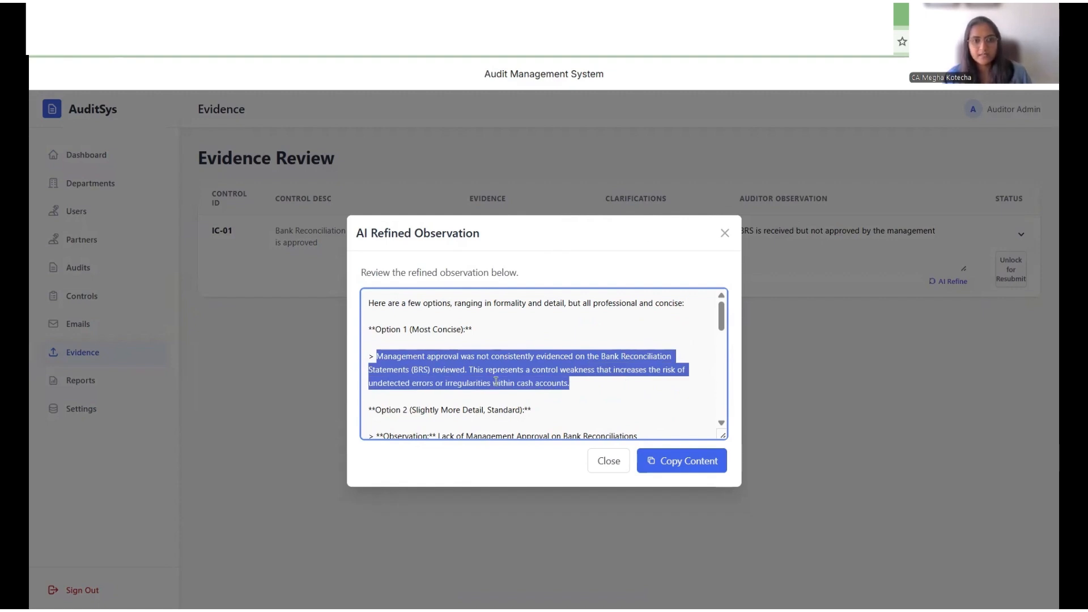
pyautogui.click(725, 233)
pyautogui.click(793, 266)
pyautogui.hotkey('ctrl', 'a')
pyautogui.hotkey('ctrl', 'v')
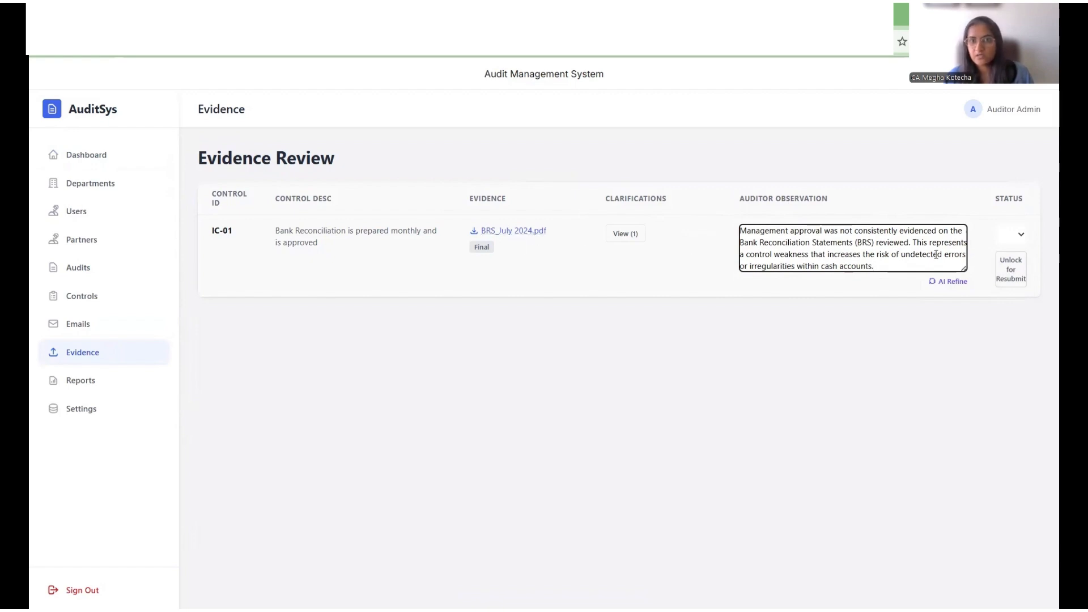
# Step: Set the IC-01 control's status to Closed
pyautogui.click(1015, 240)
pyautogui.click(1015, 240)
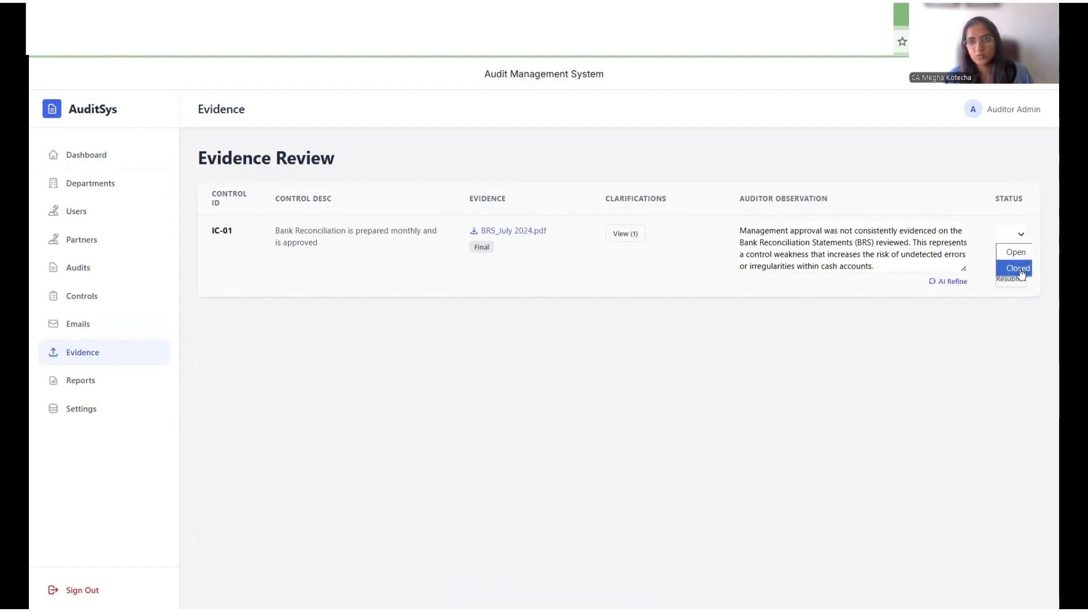
pyautogui.click(1023, 270)
# Step: Go to the Reports page and download the All Controls control status report
pyautogui.click(108, 158)
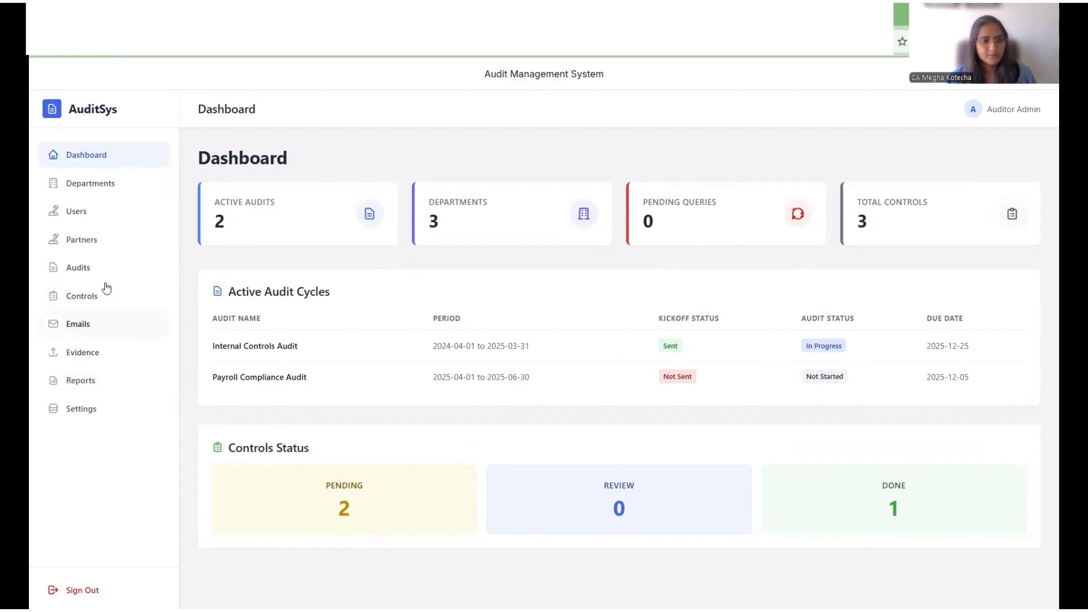
pyautogui.click(110, 392)
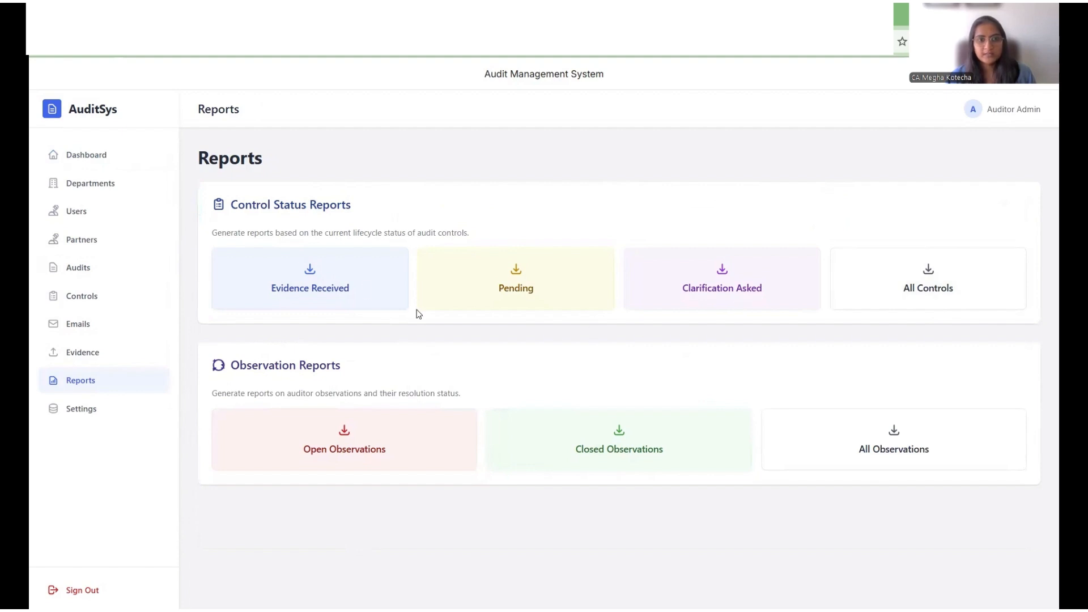
pyautogui.click(930, 289)
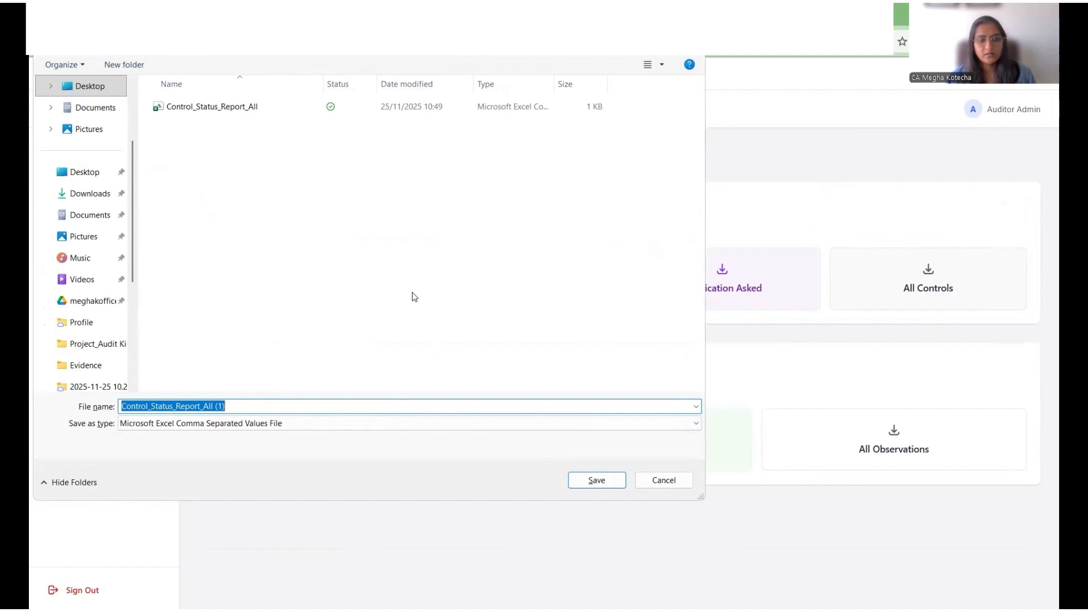
pyautogui.press('Escape')
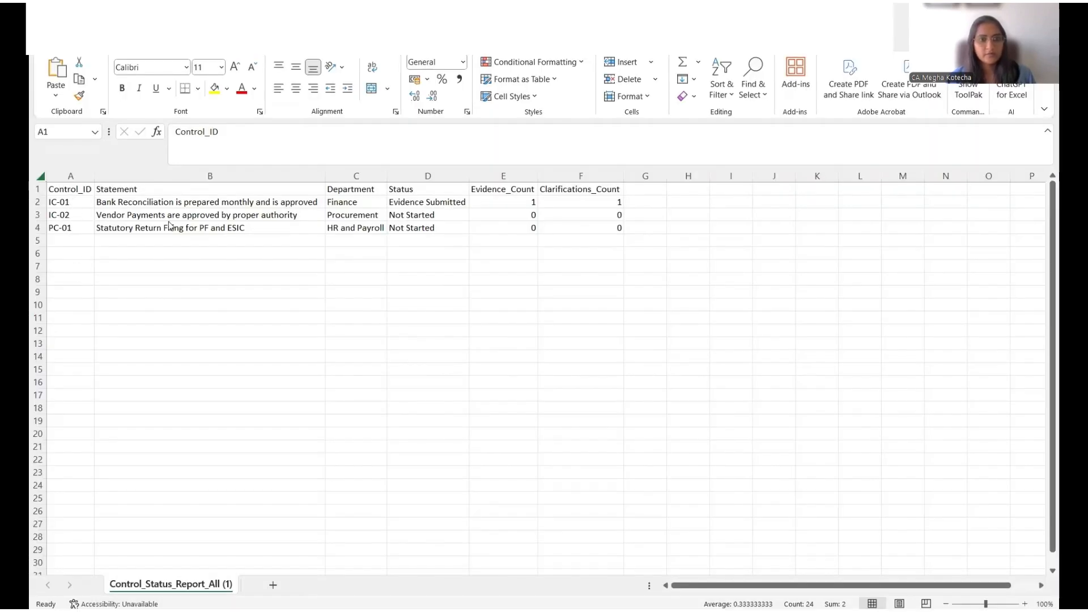
# Step: Examine the exported All Controls report in Excel, checking the evidence and clarification counts for each control
pyautogui.click(528, 207)
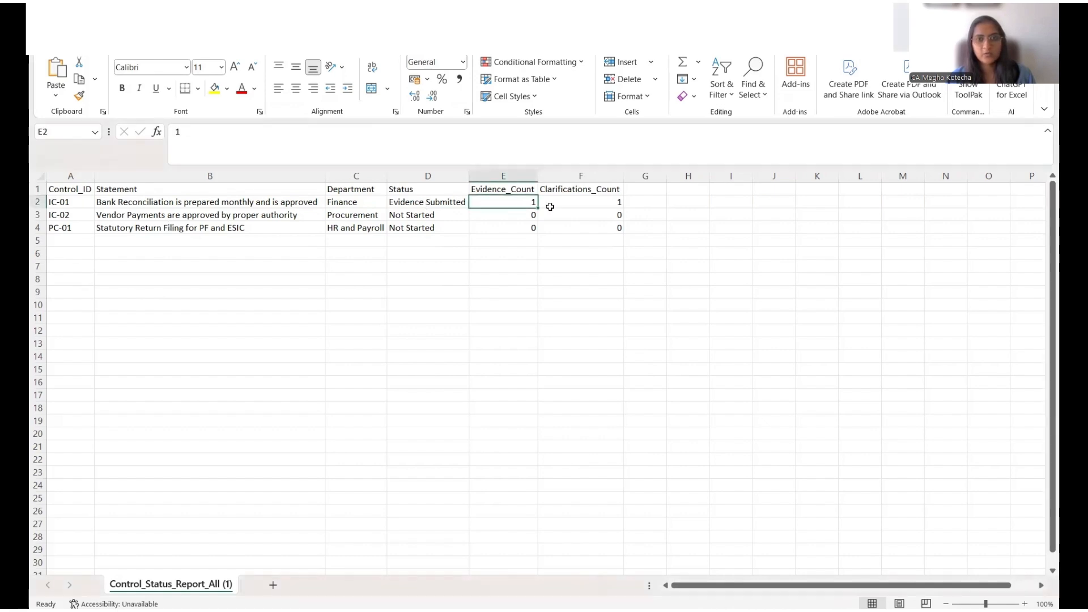
pyautogui.click(574, 204)
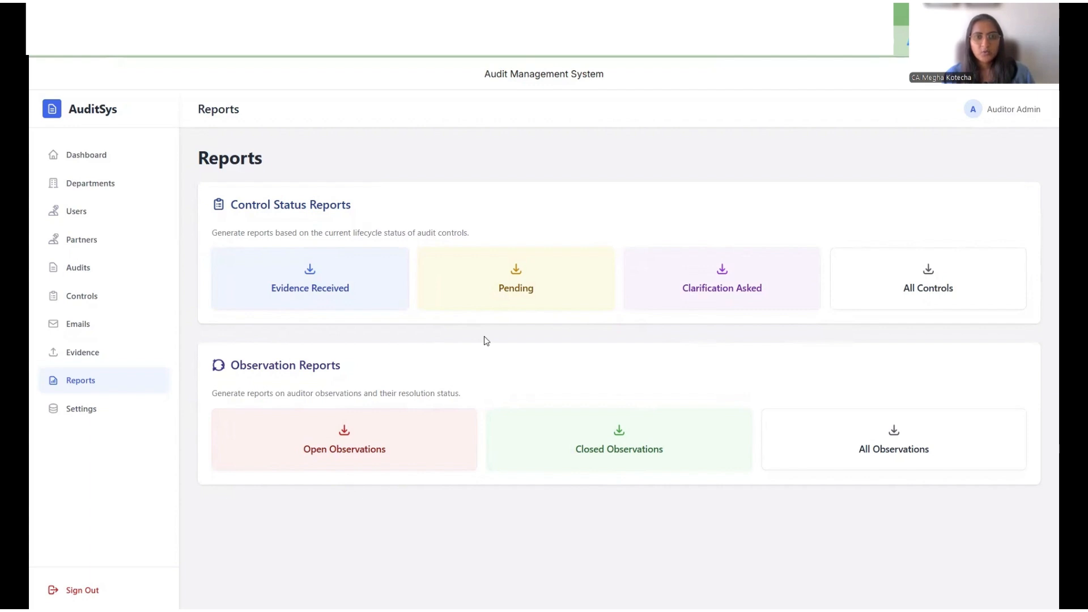
pyautogui.click(106, 333)
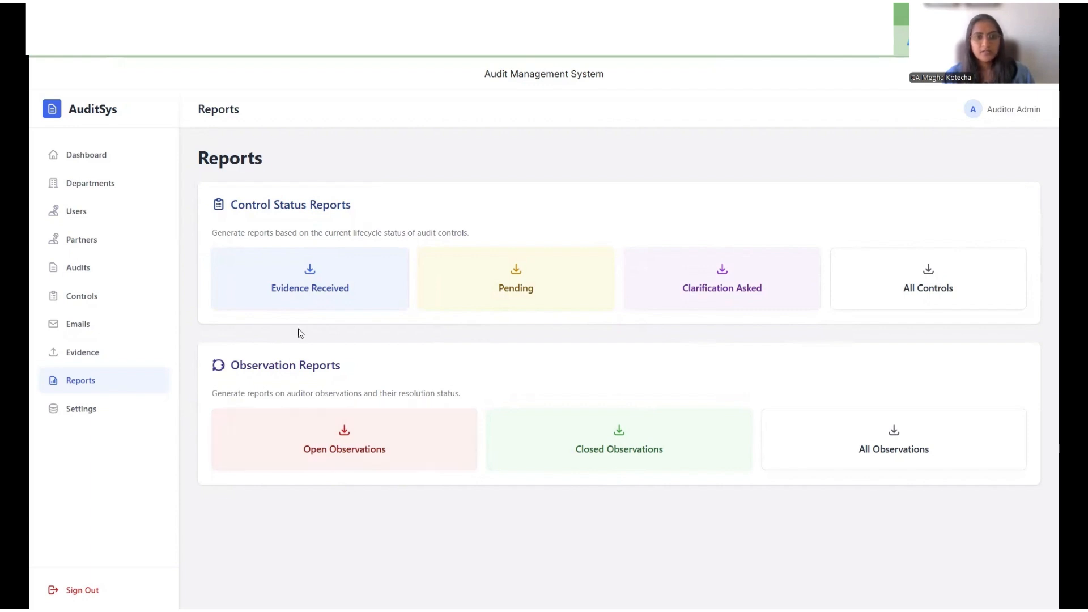